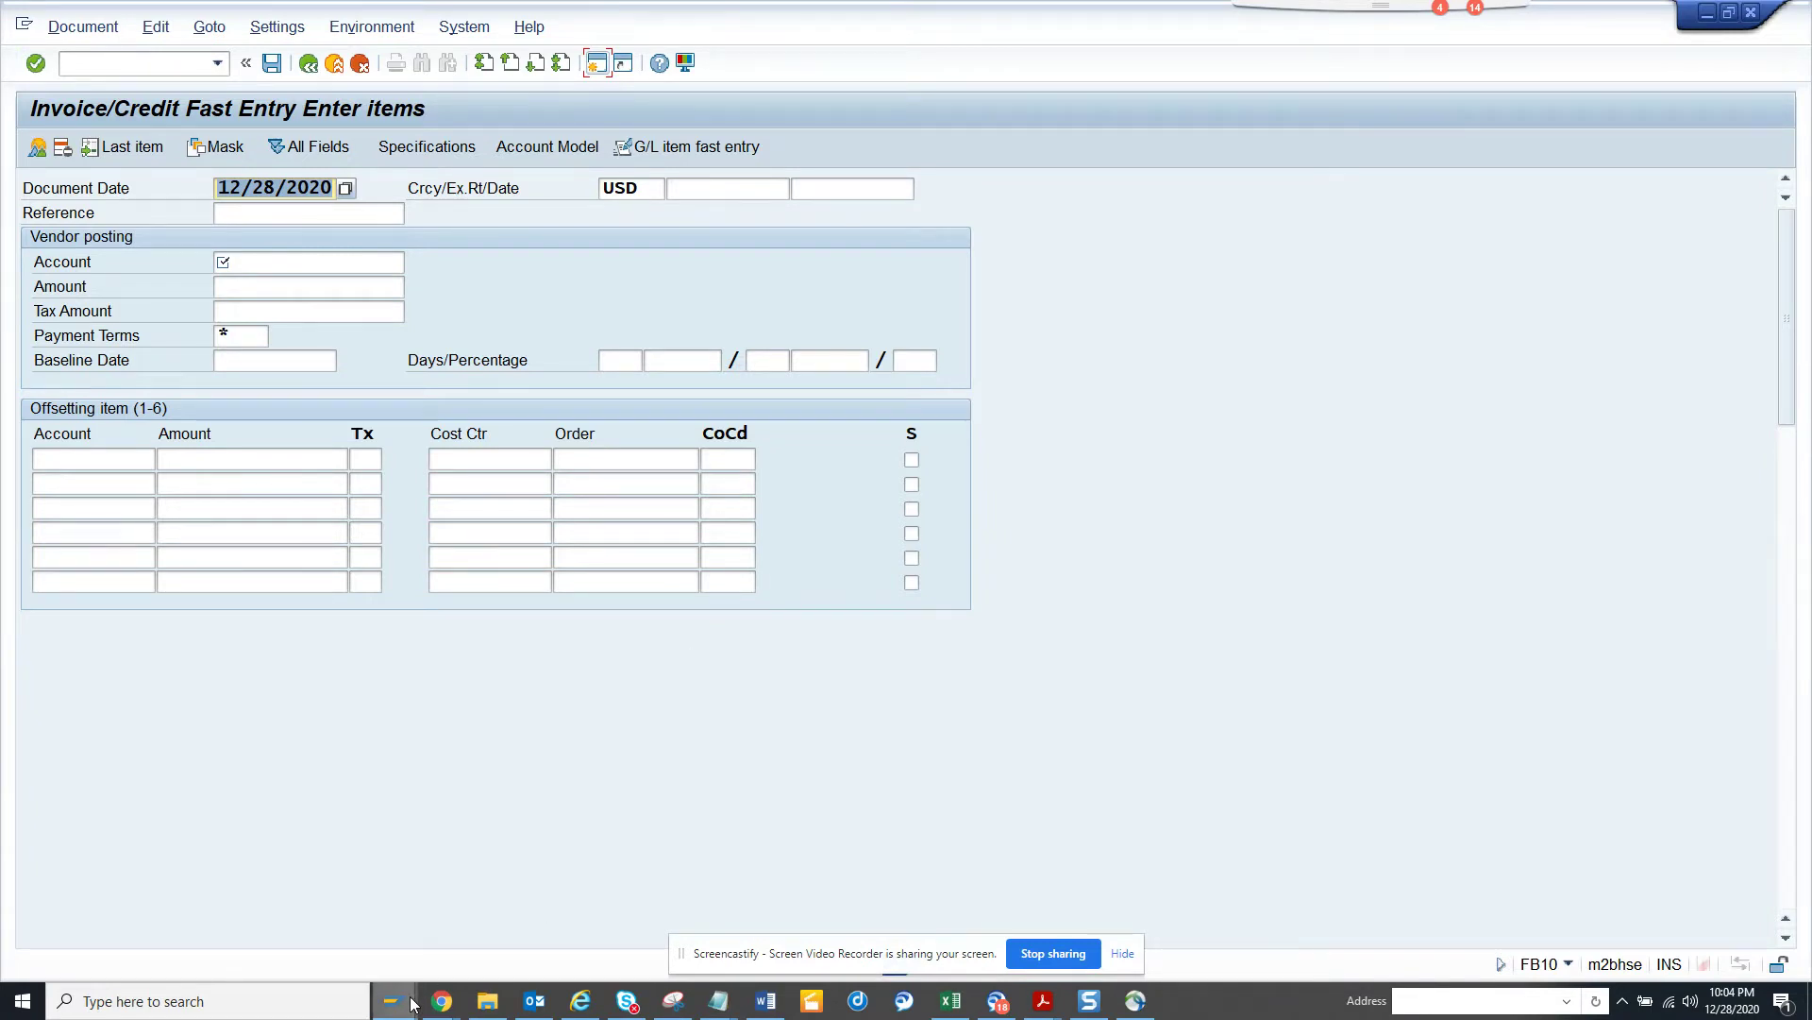
From the spool requests session, run /nfb10 to open Invoice/Credit Fast Entry at the Account field.
mouse_move(412, 1003)
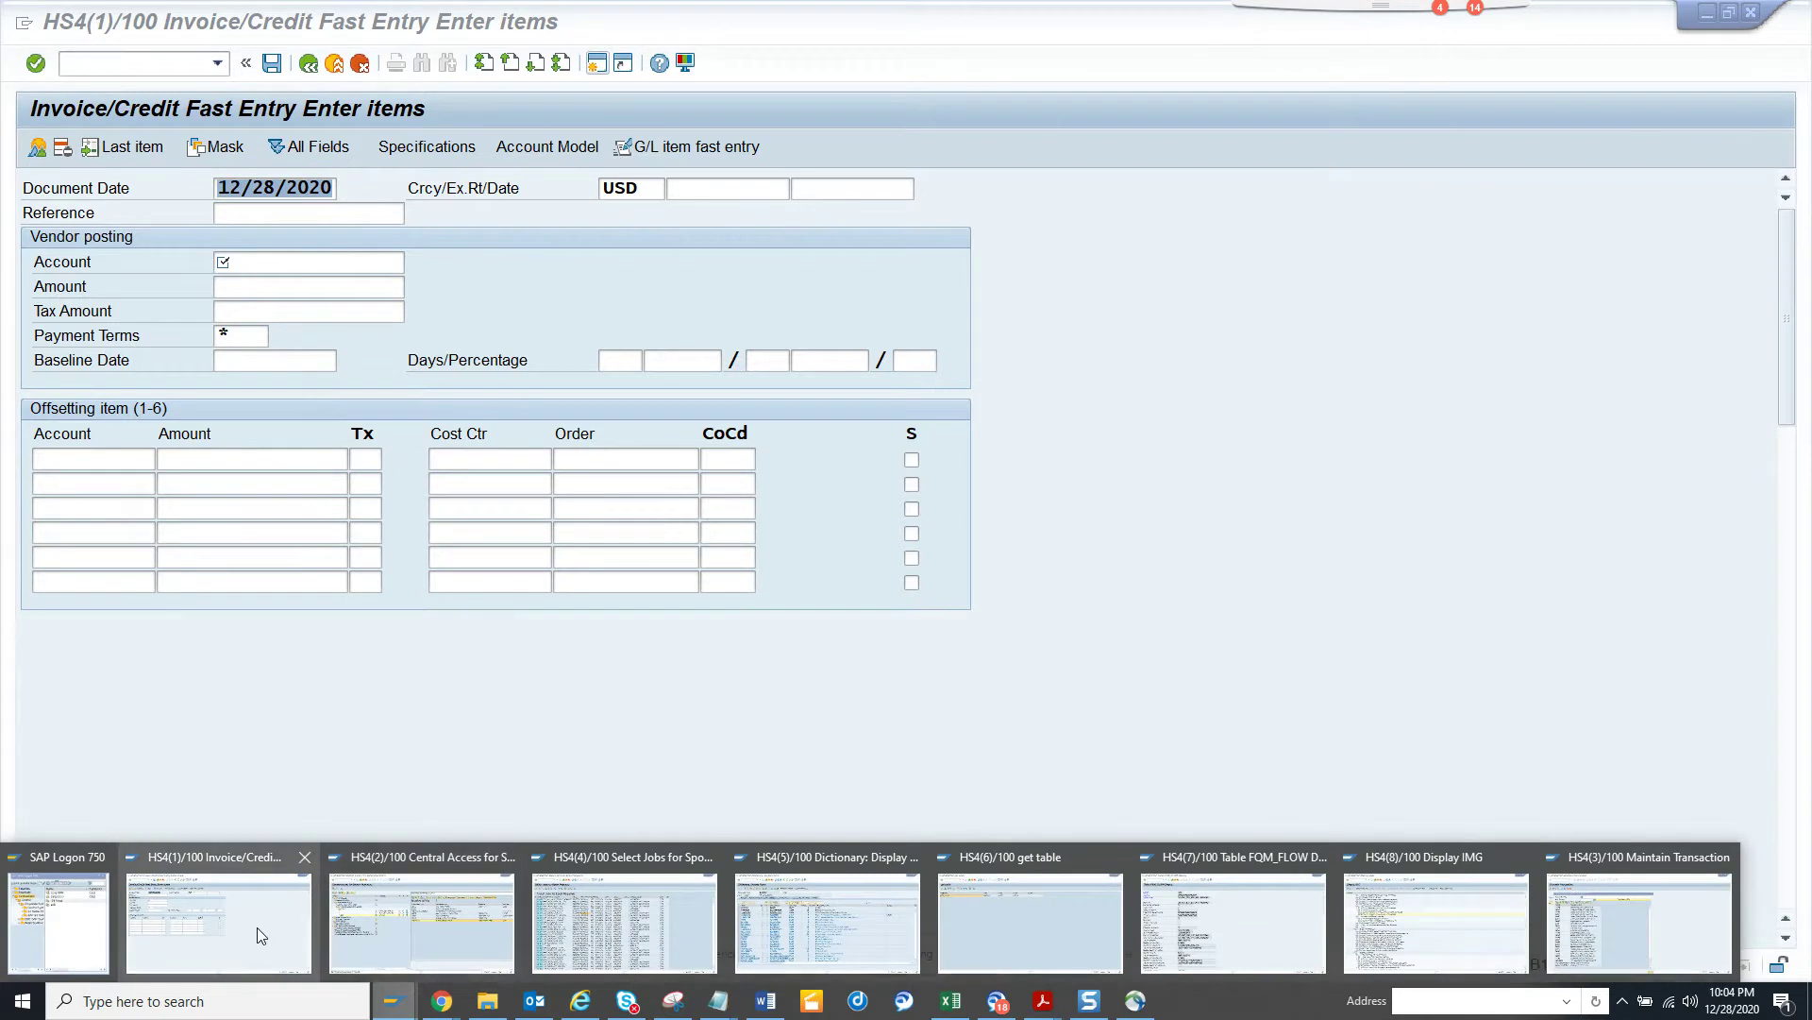
left_click(672, 908)
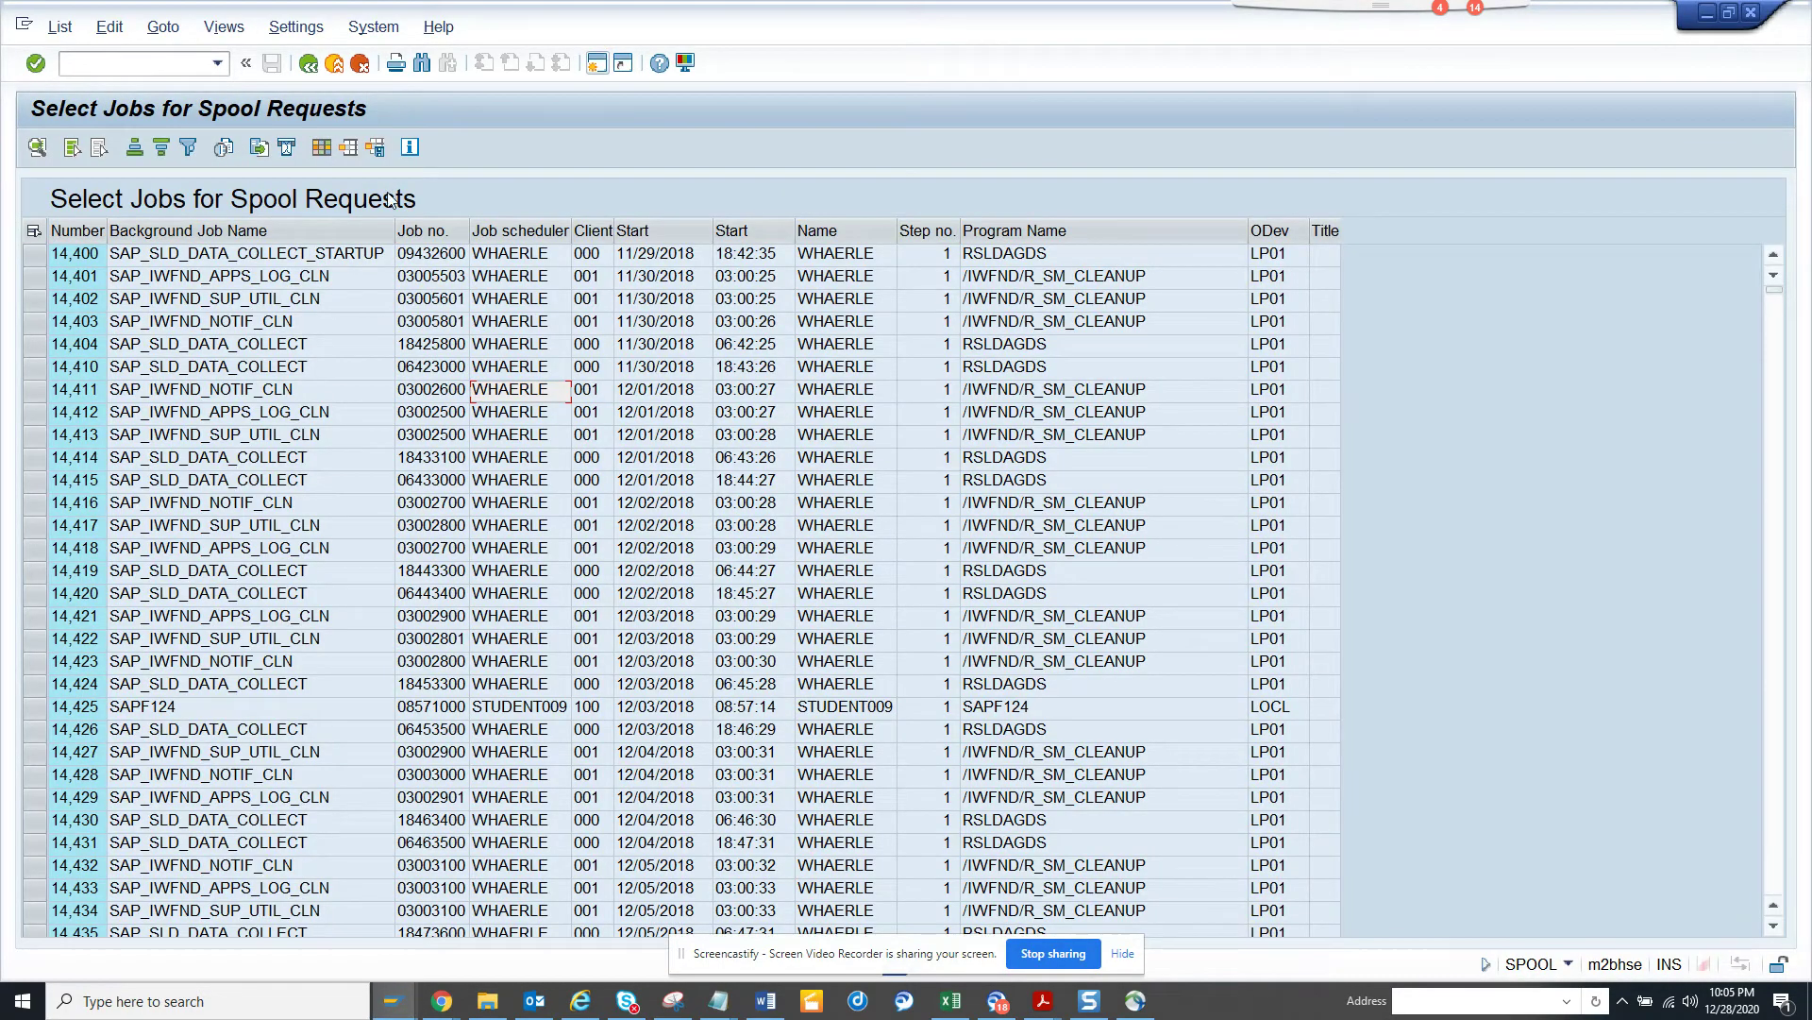
left_click(184, 66)
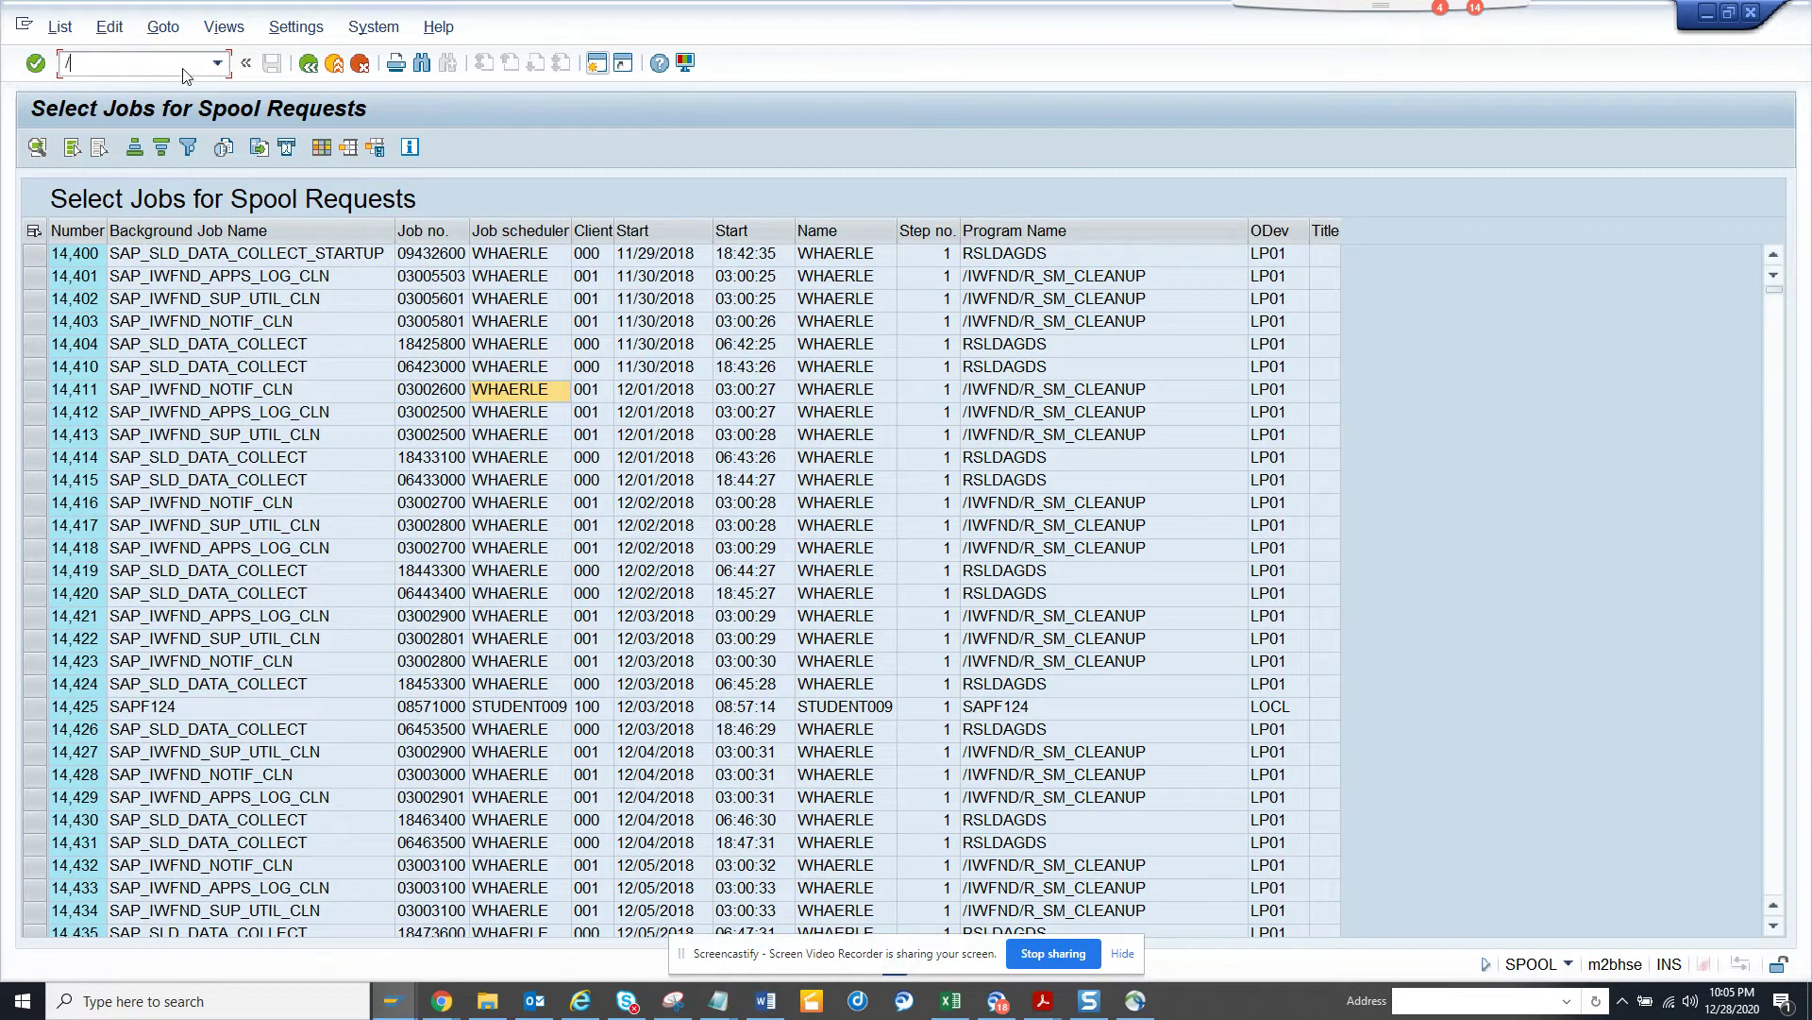
type("/nfb10")
key("Return")
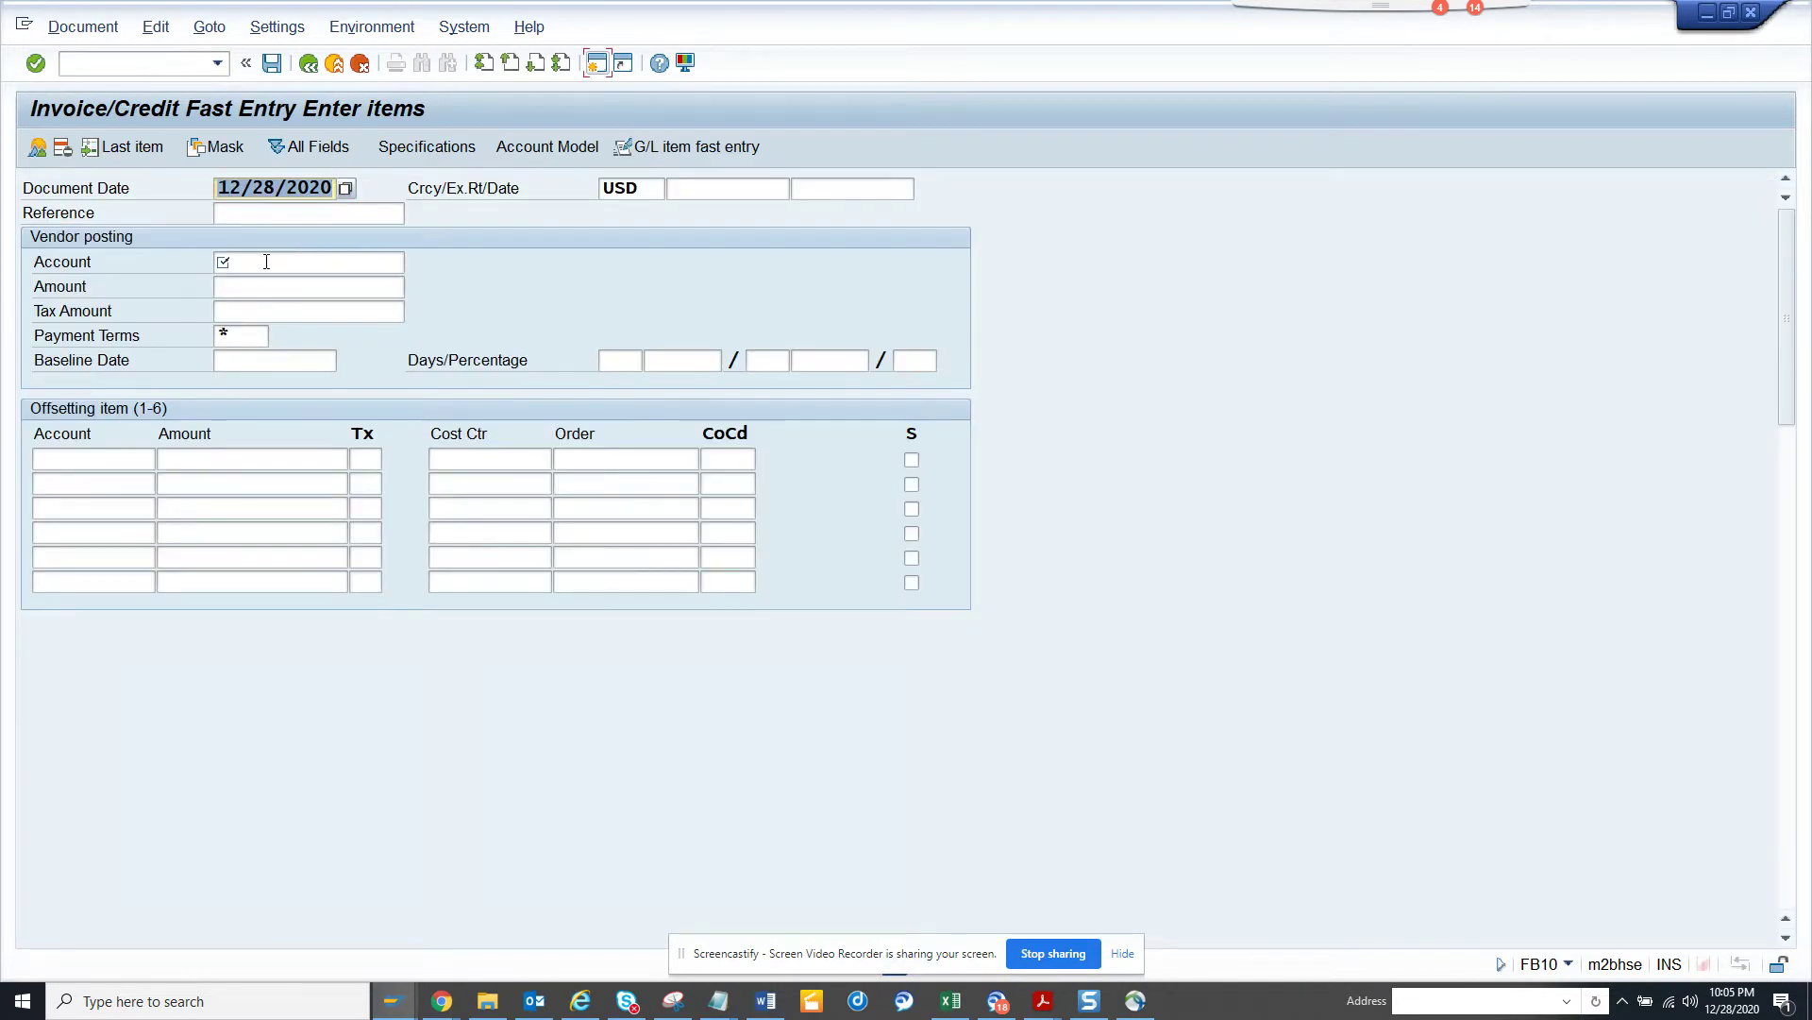
left_click(266, 261)
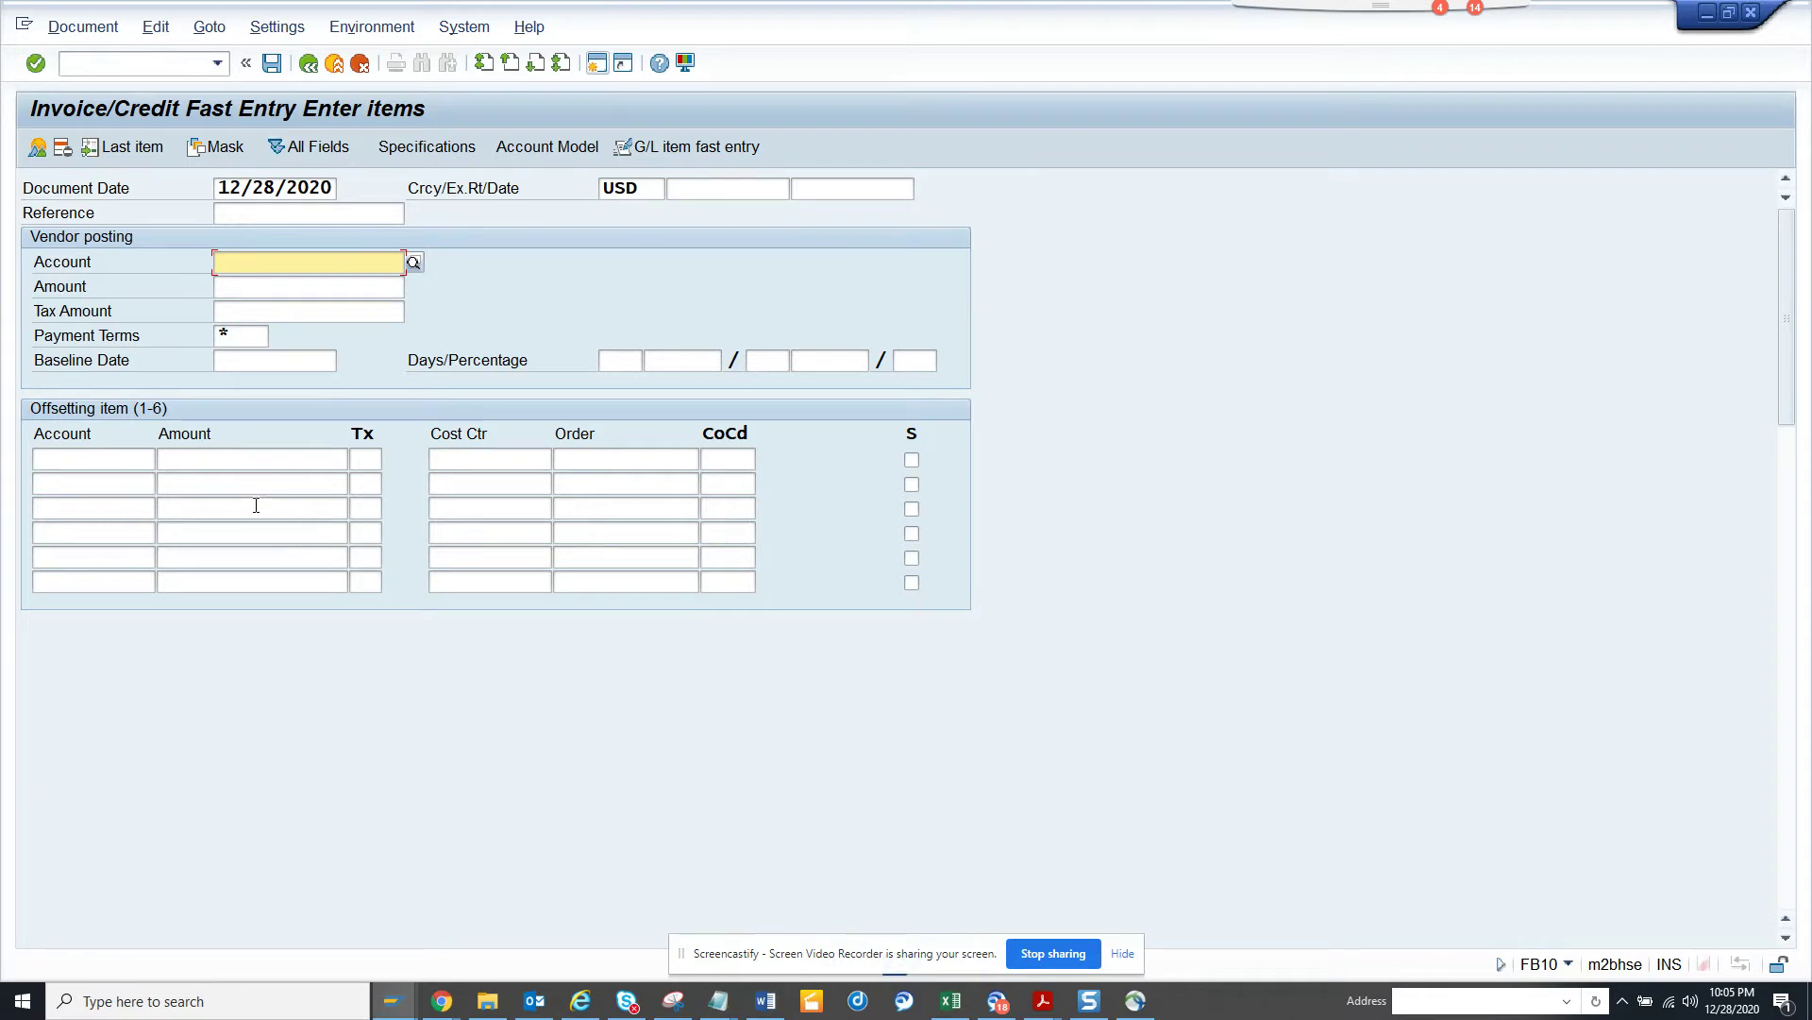
Apply the ZTEST screen variant to the fast-entry items, then move to the Display IMG session.
left_click(207, 149)
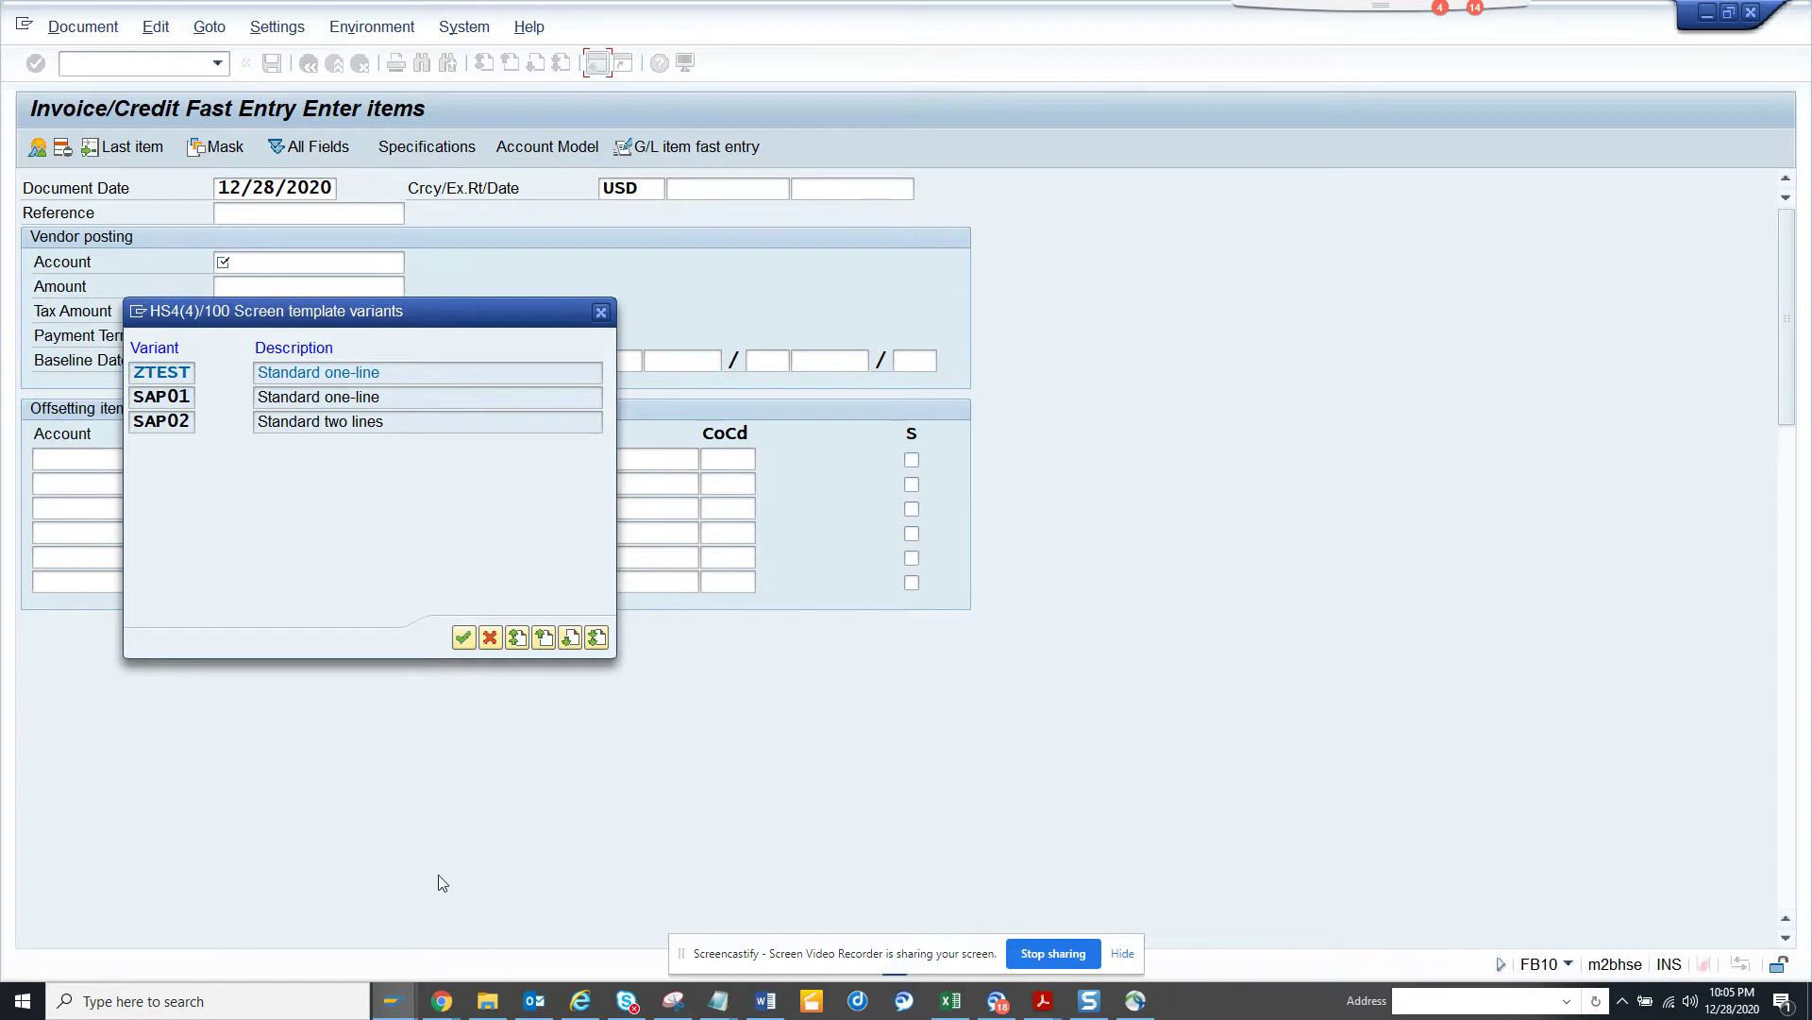
double_click(159, 372)
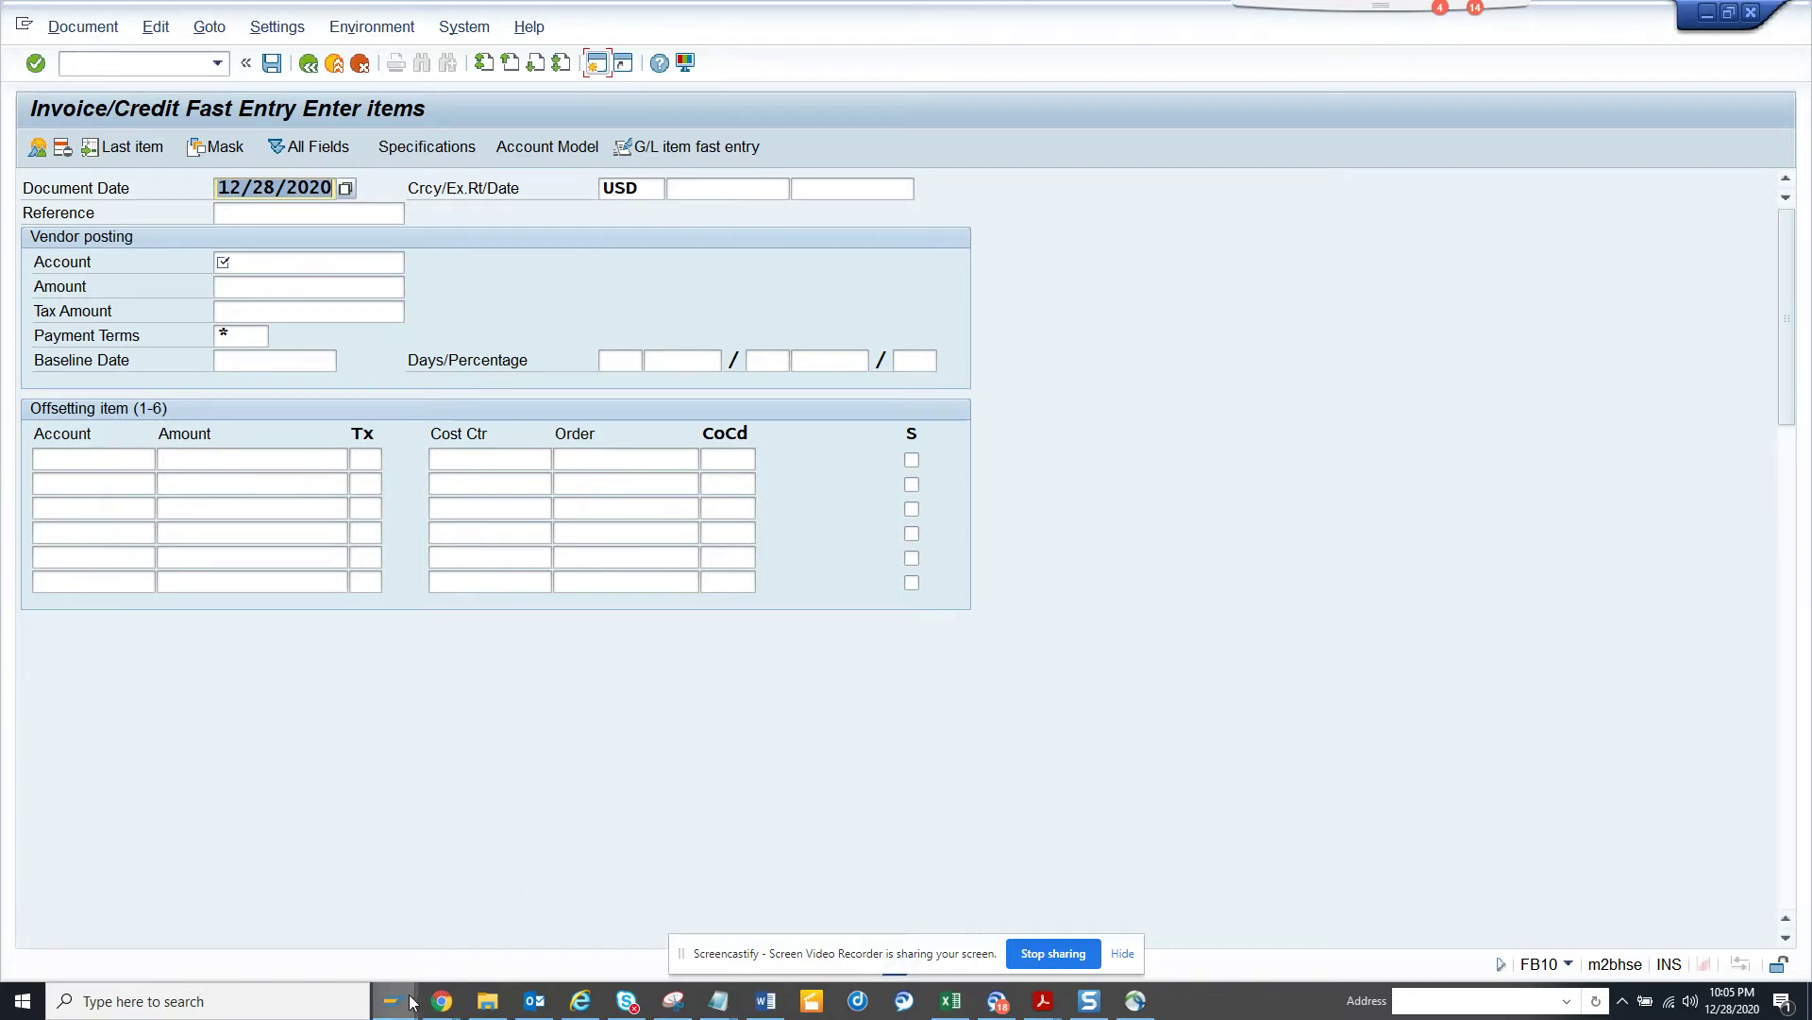
mouse_move(411, 1003)
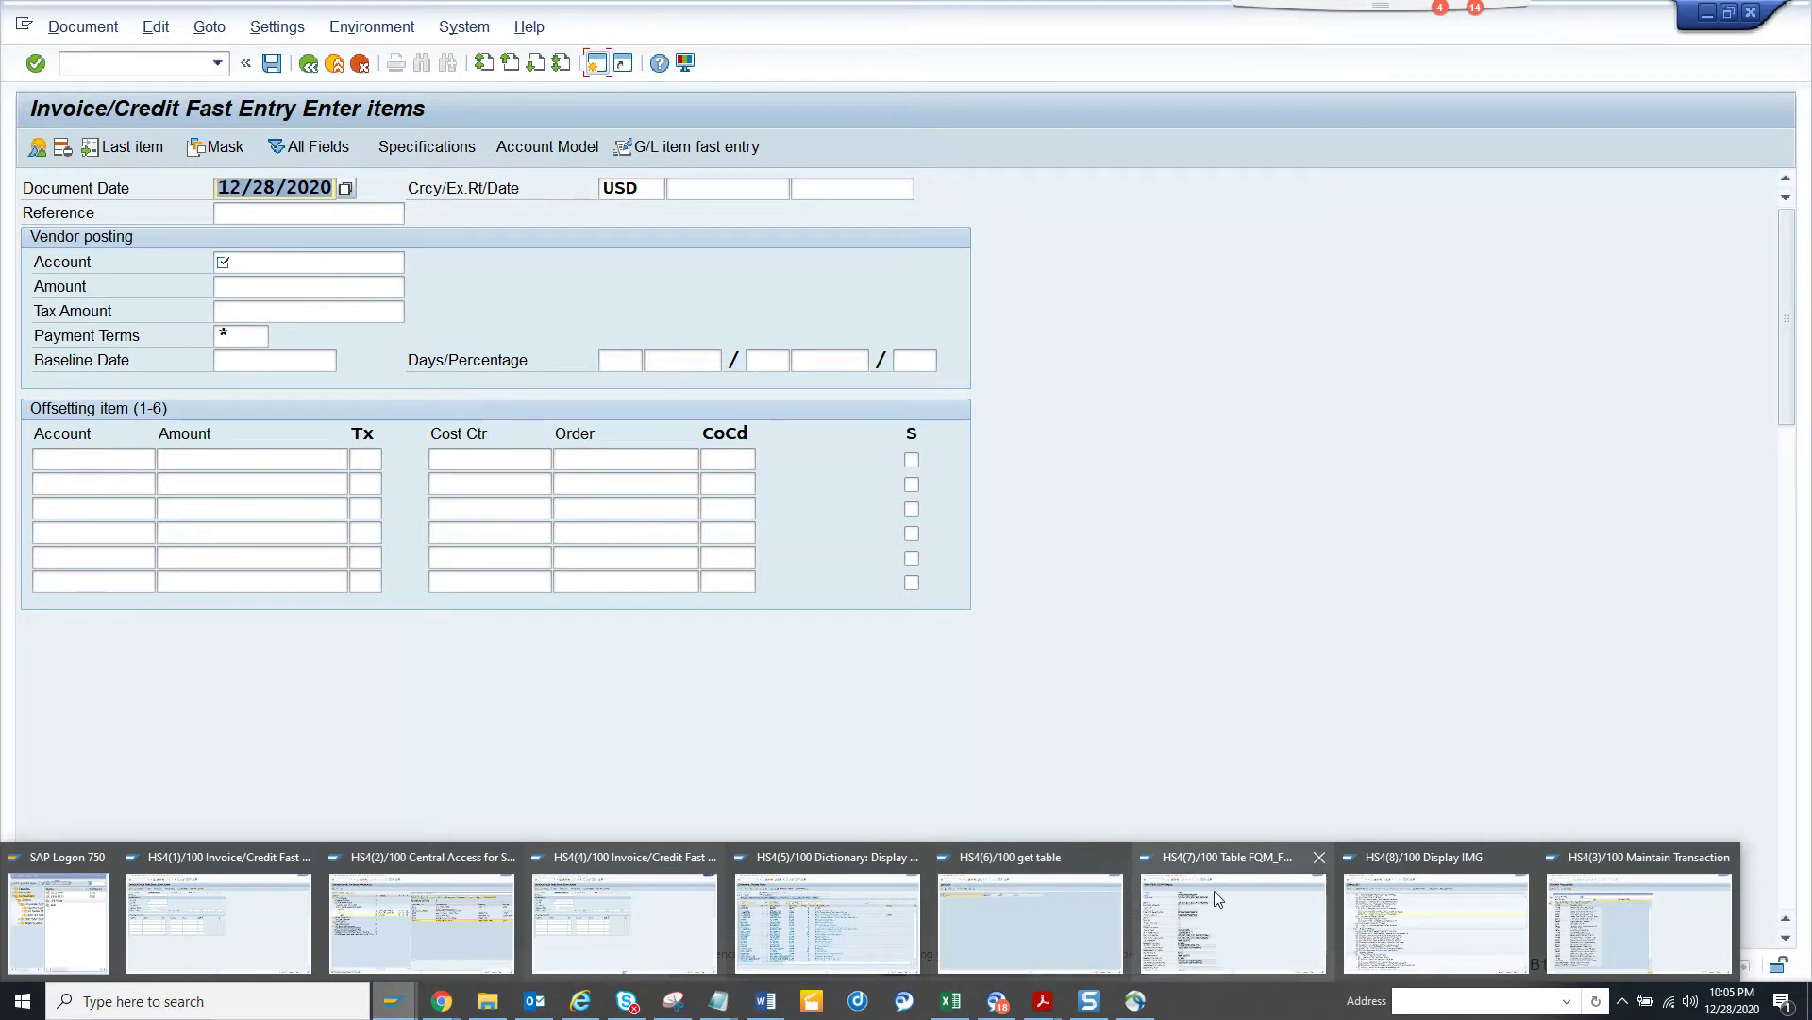
left_click(1454, 921)
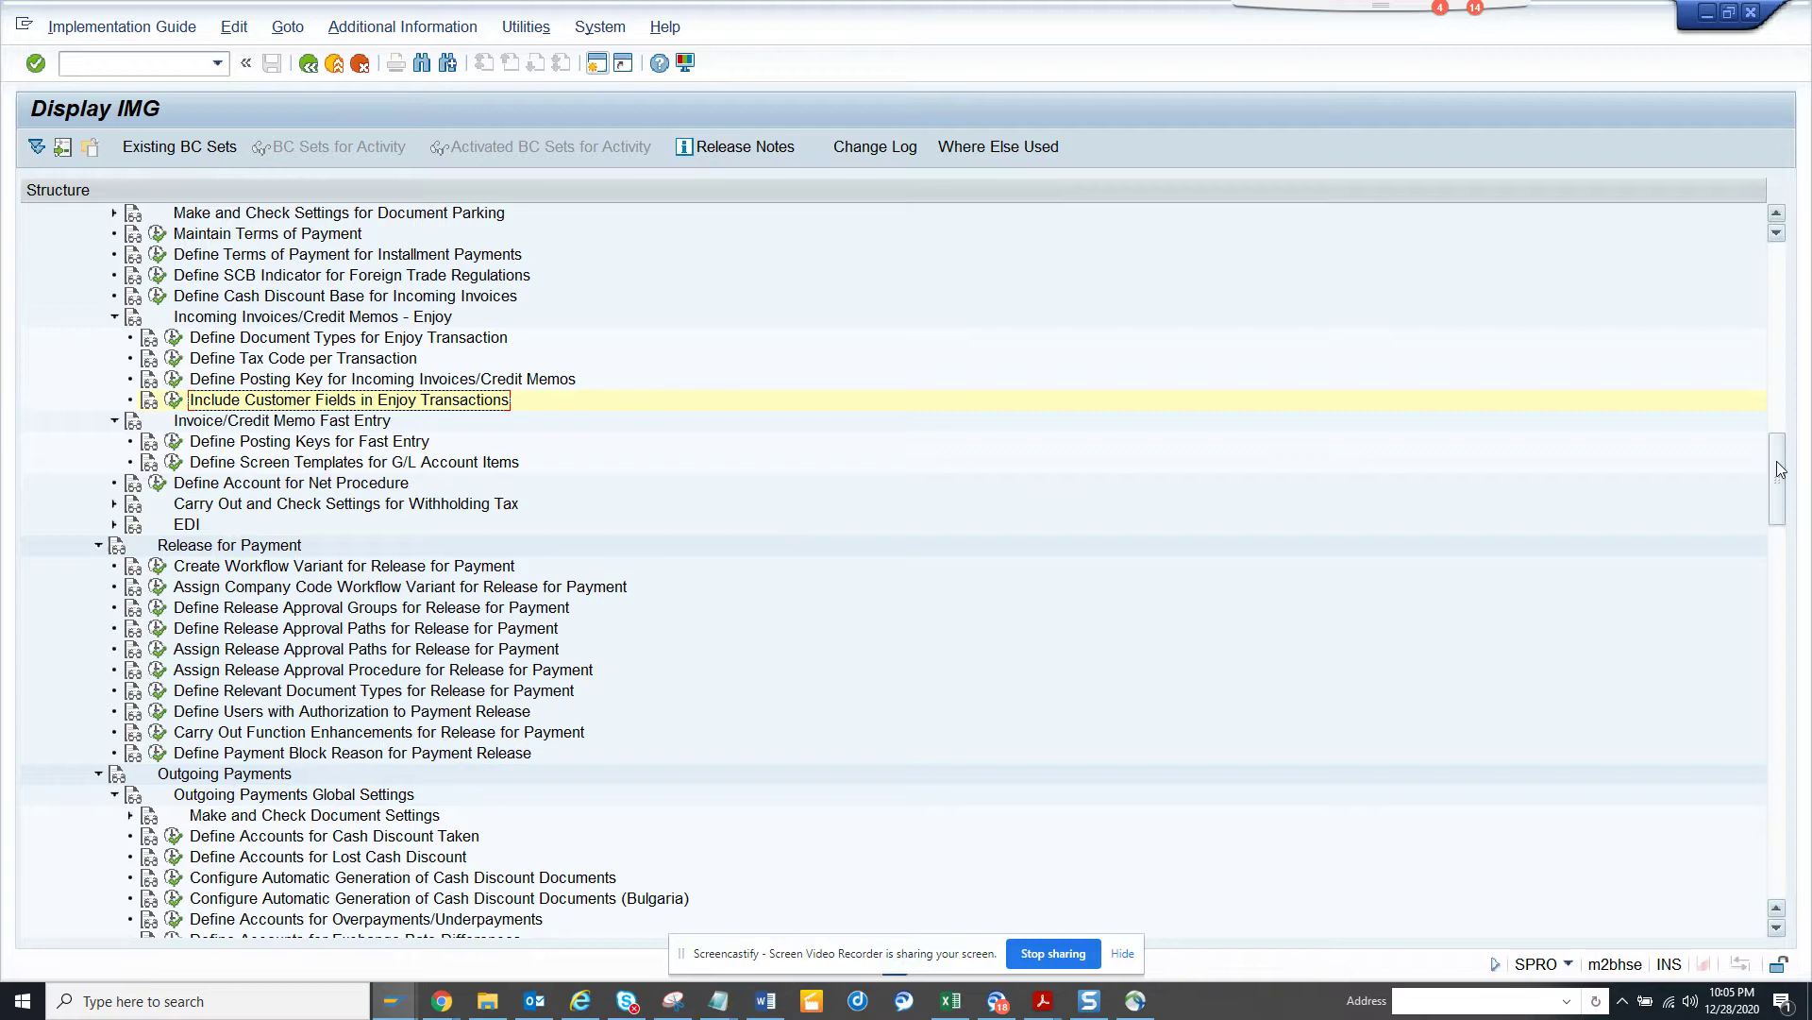
Read the documentation for Define Screen Templates for G/L Account Items, then close it.
mouse_move(1779, 477)
left_mouse_down()
mouse_move(1777, 236)
mouse_move(1784, 439)
mouse_move(1801, 459)
left_mouse_up()
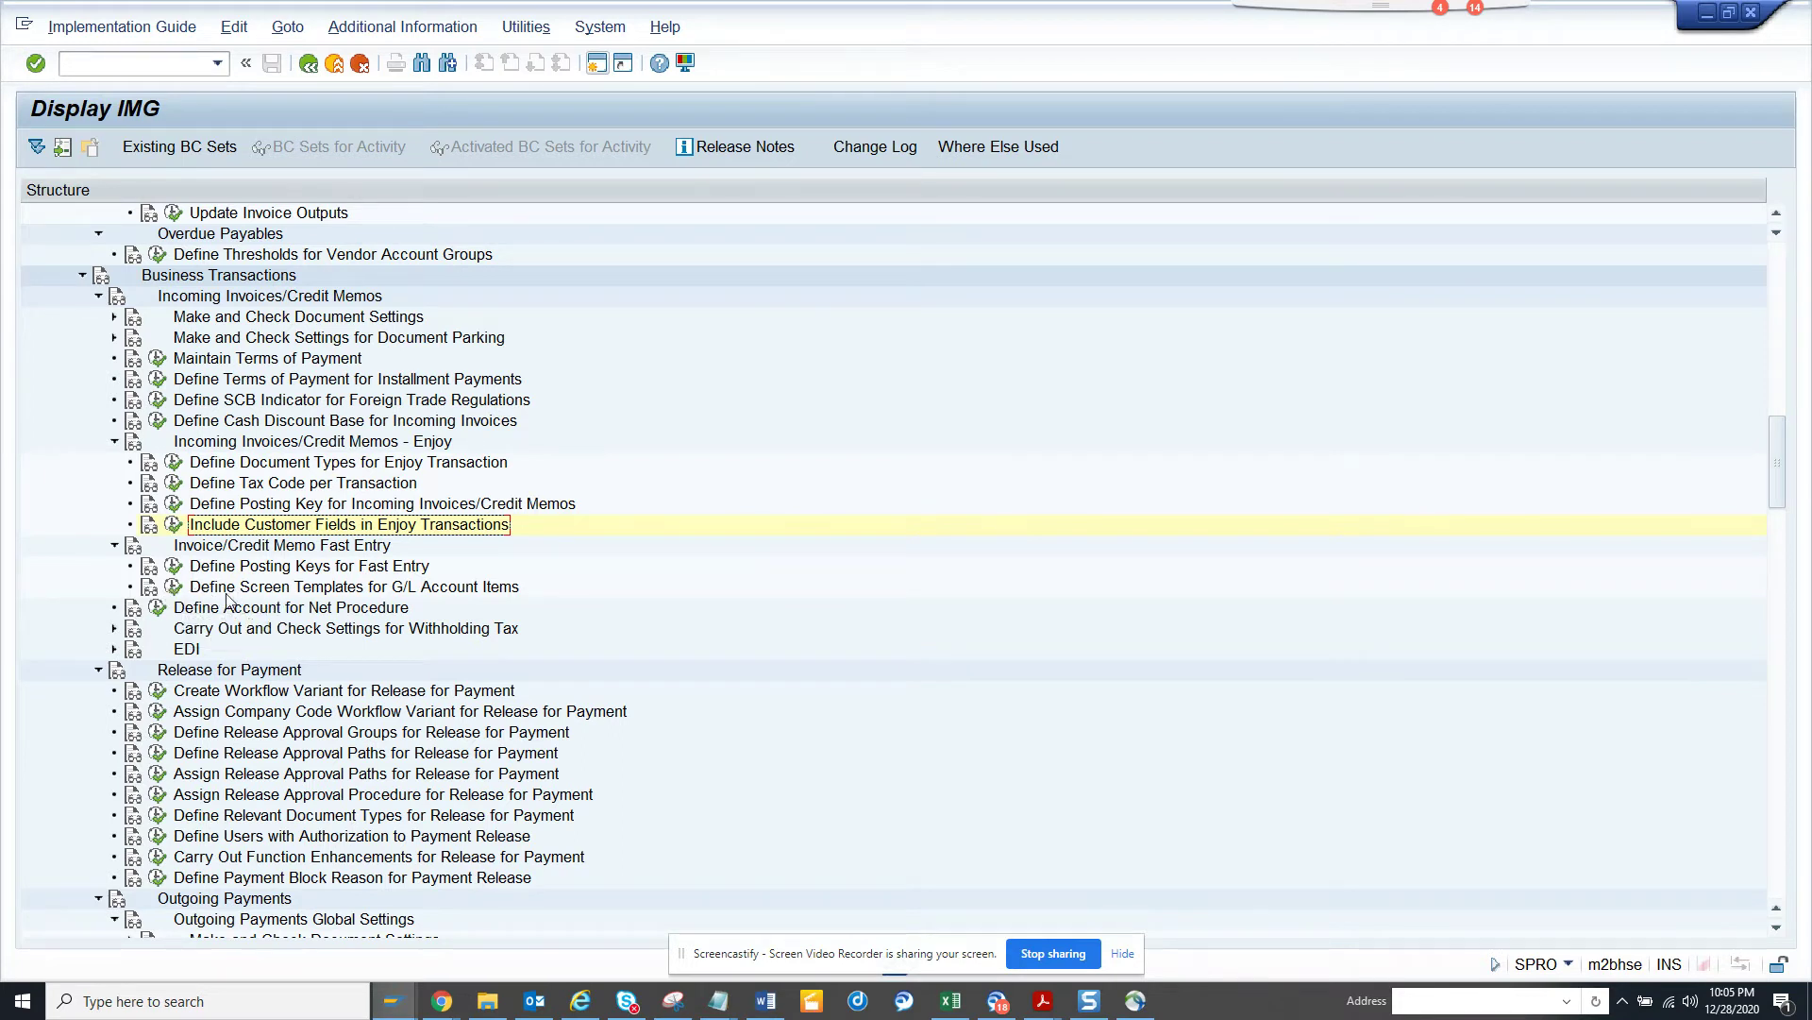
left_click(150, 587)
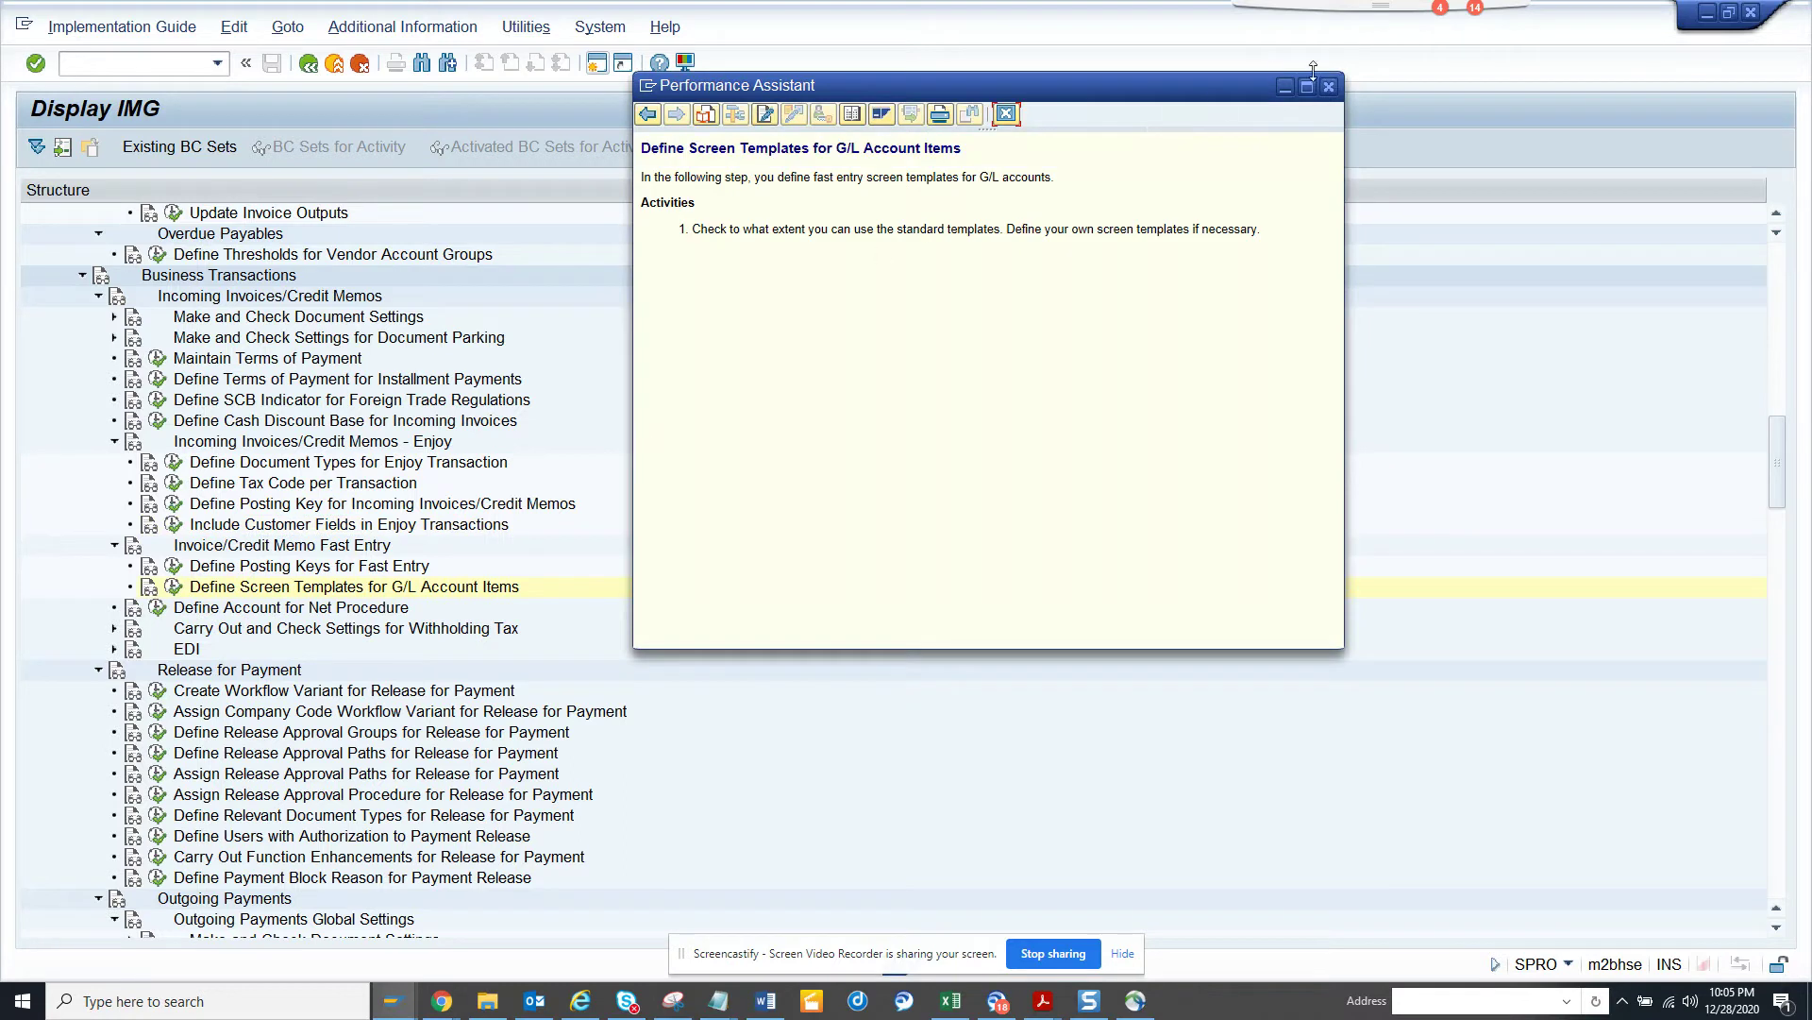
left_click_drag(960, 148, 626, 142)
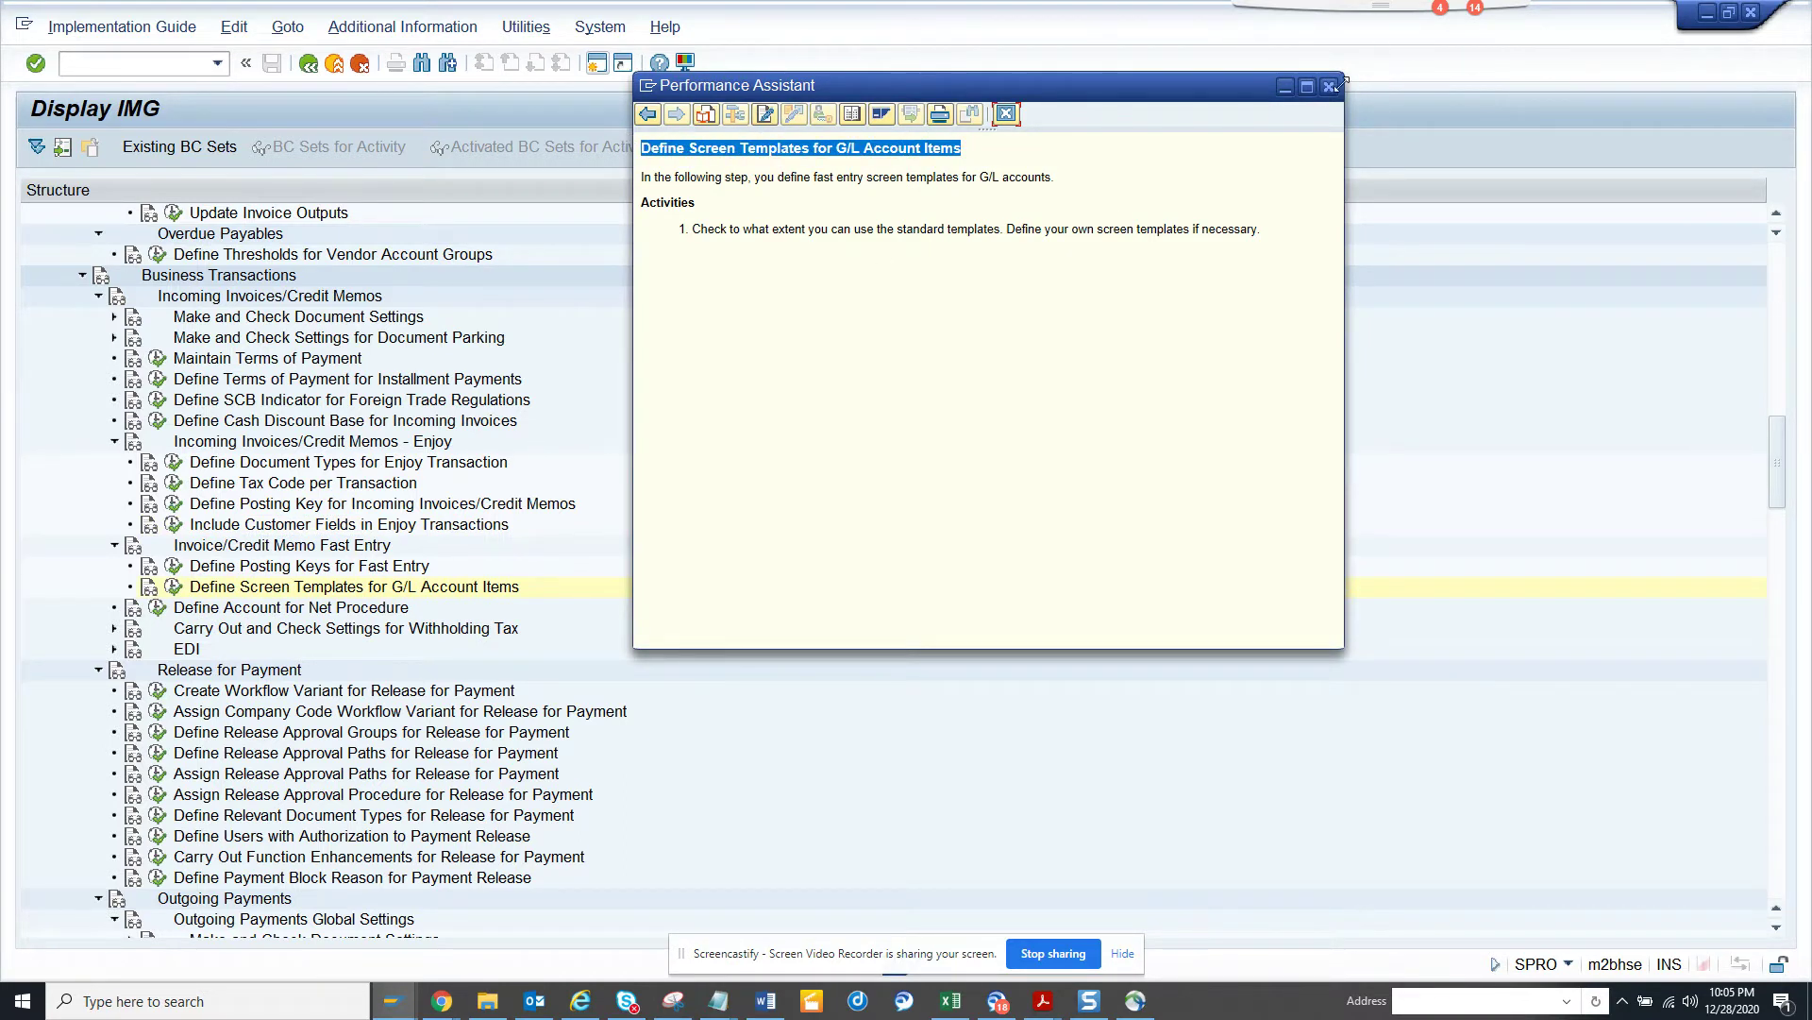
left_click(1328, 85)
Run /nspro to reach the Customizing: Execute Project screen.
left_click(188, 64)
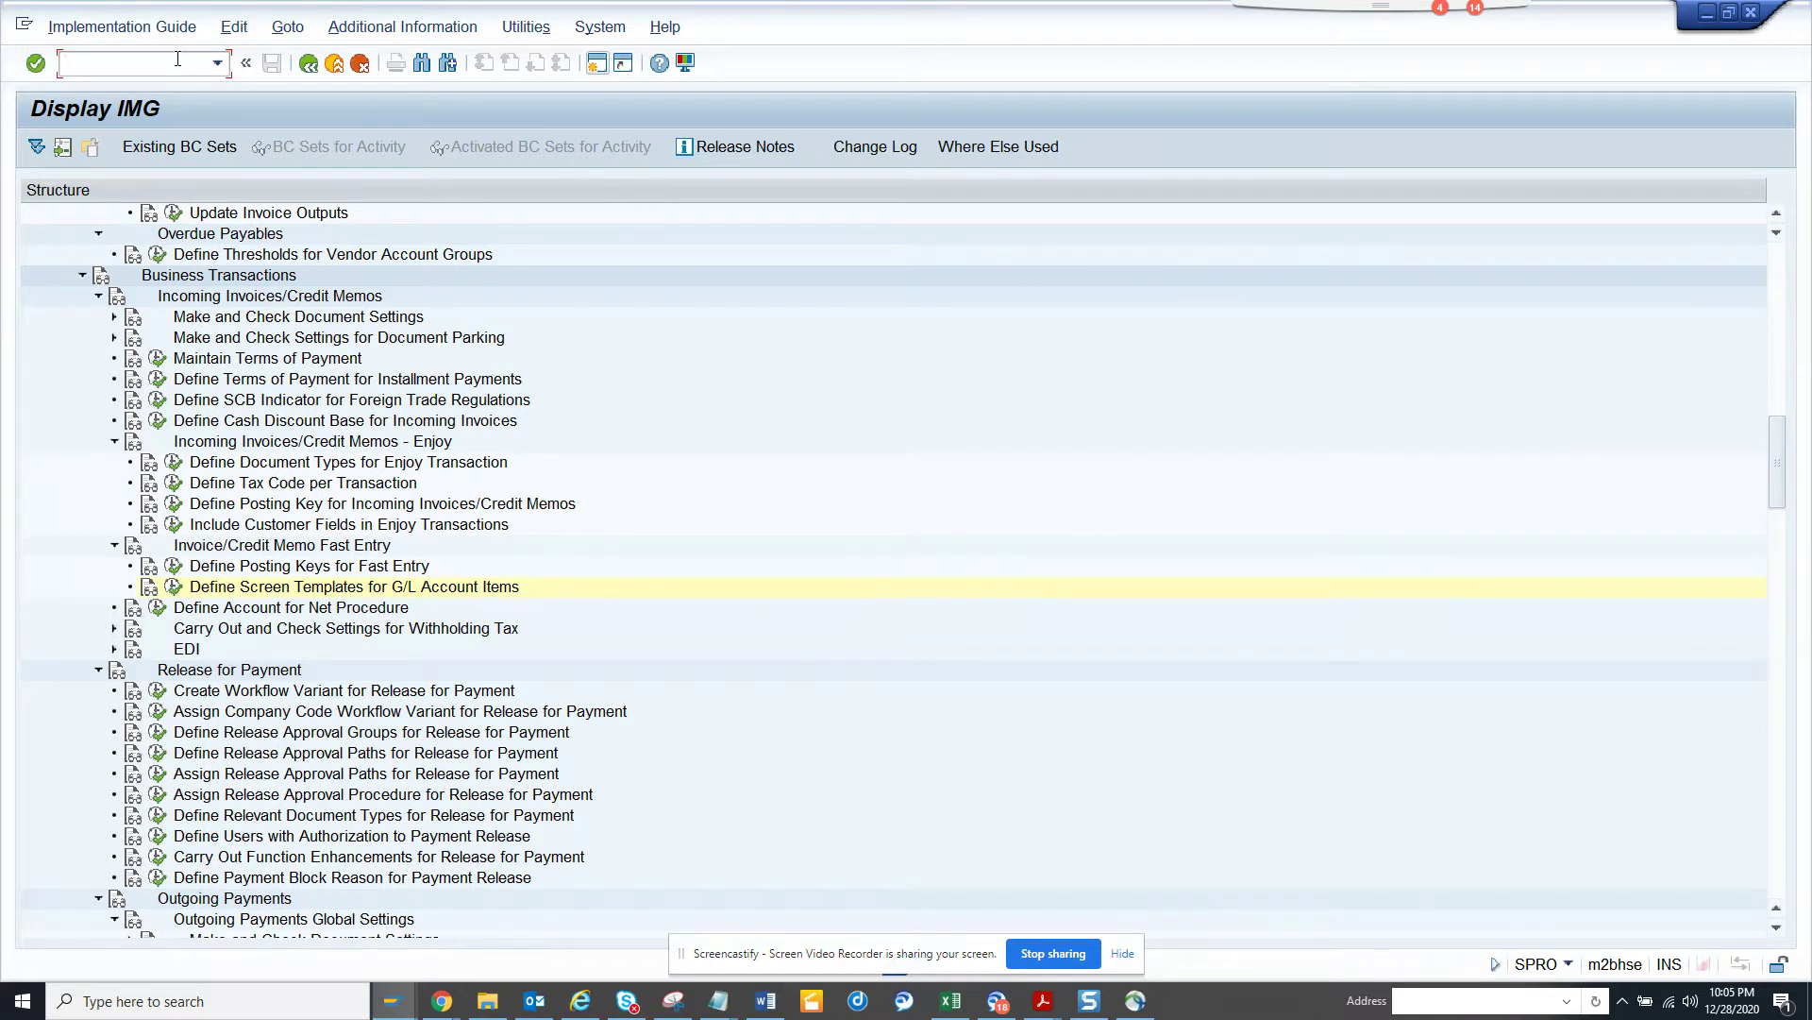
type("/nspro")
key("Return")
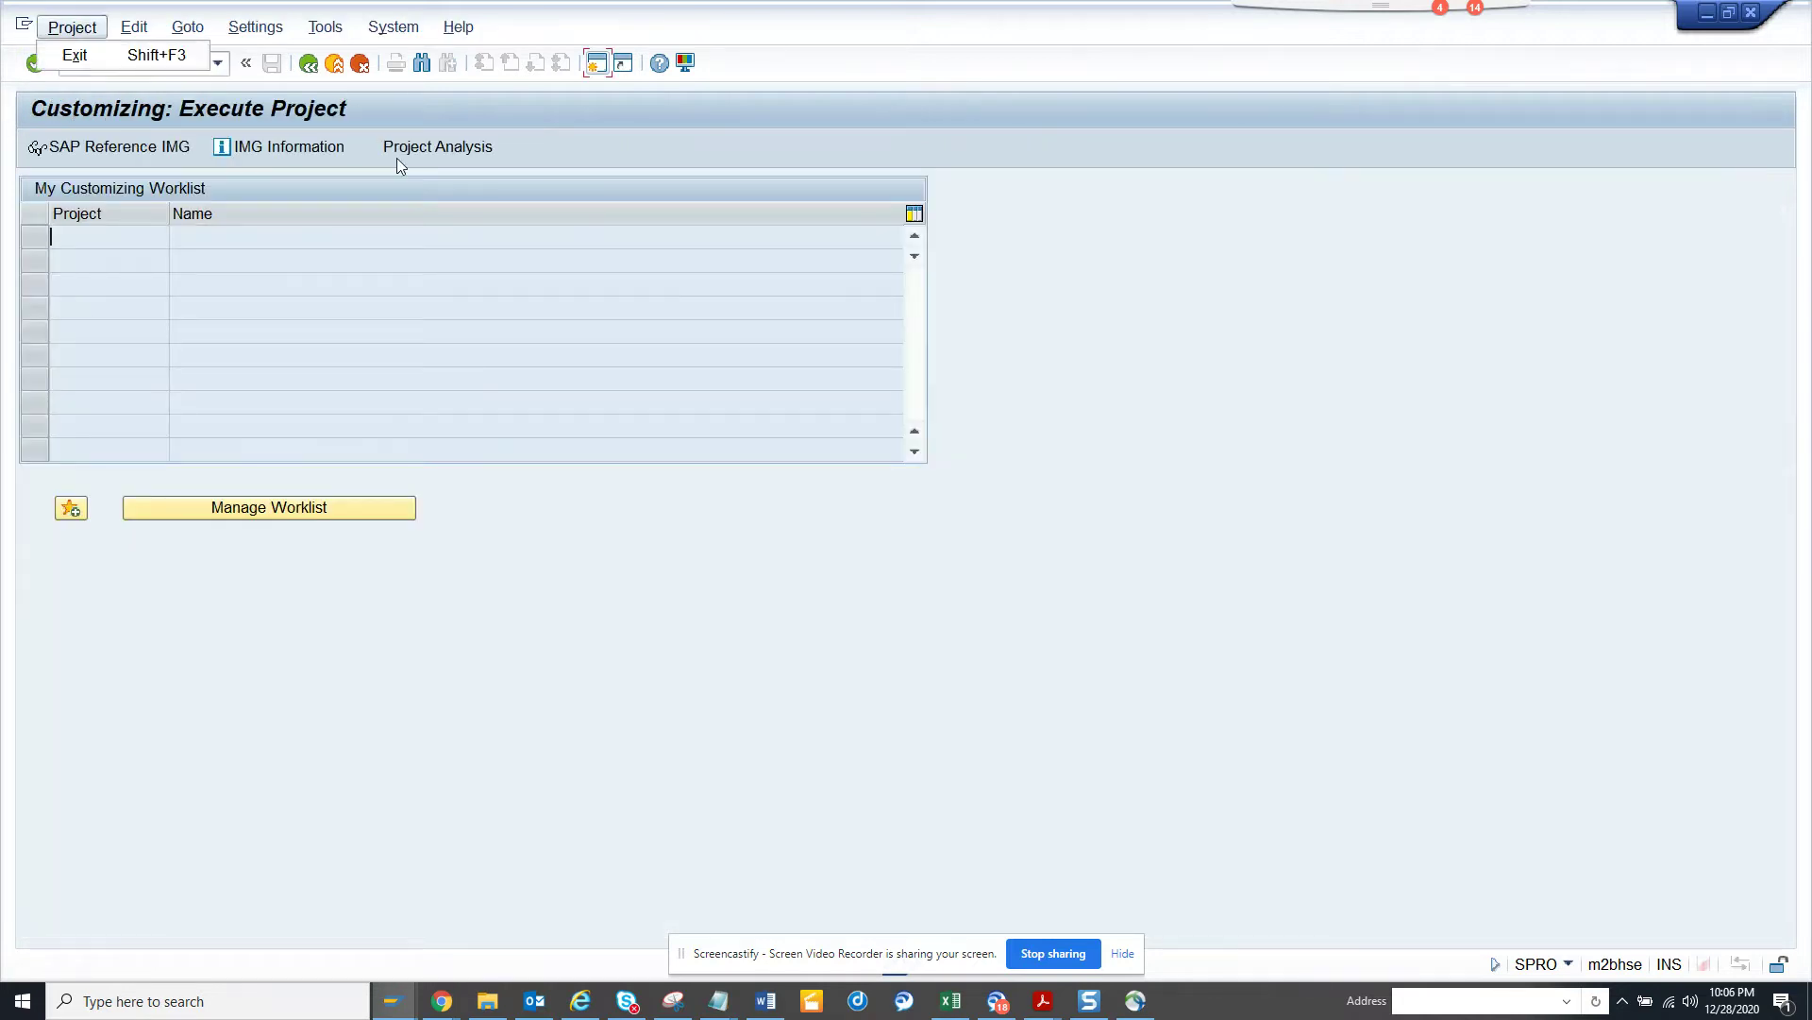
left_click(378, 256)
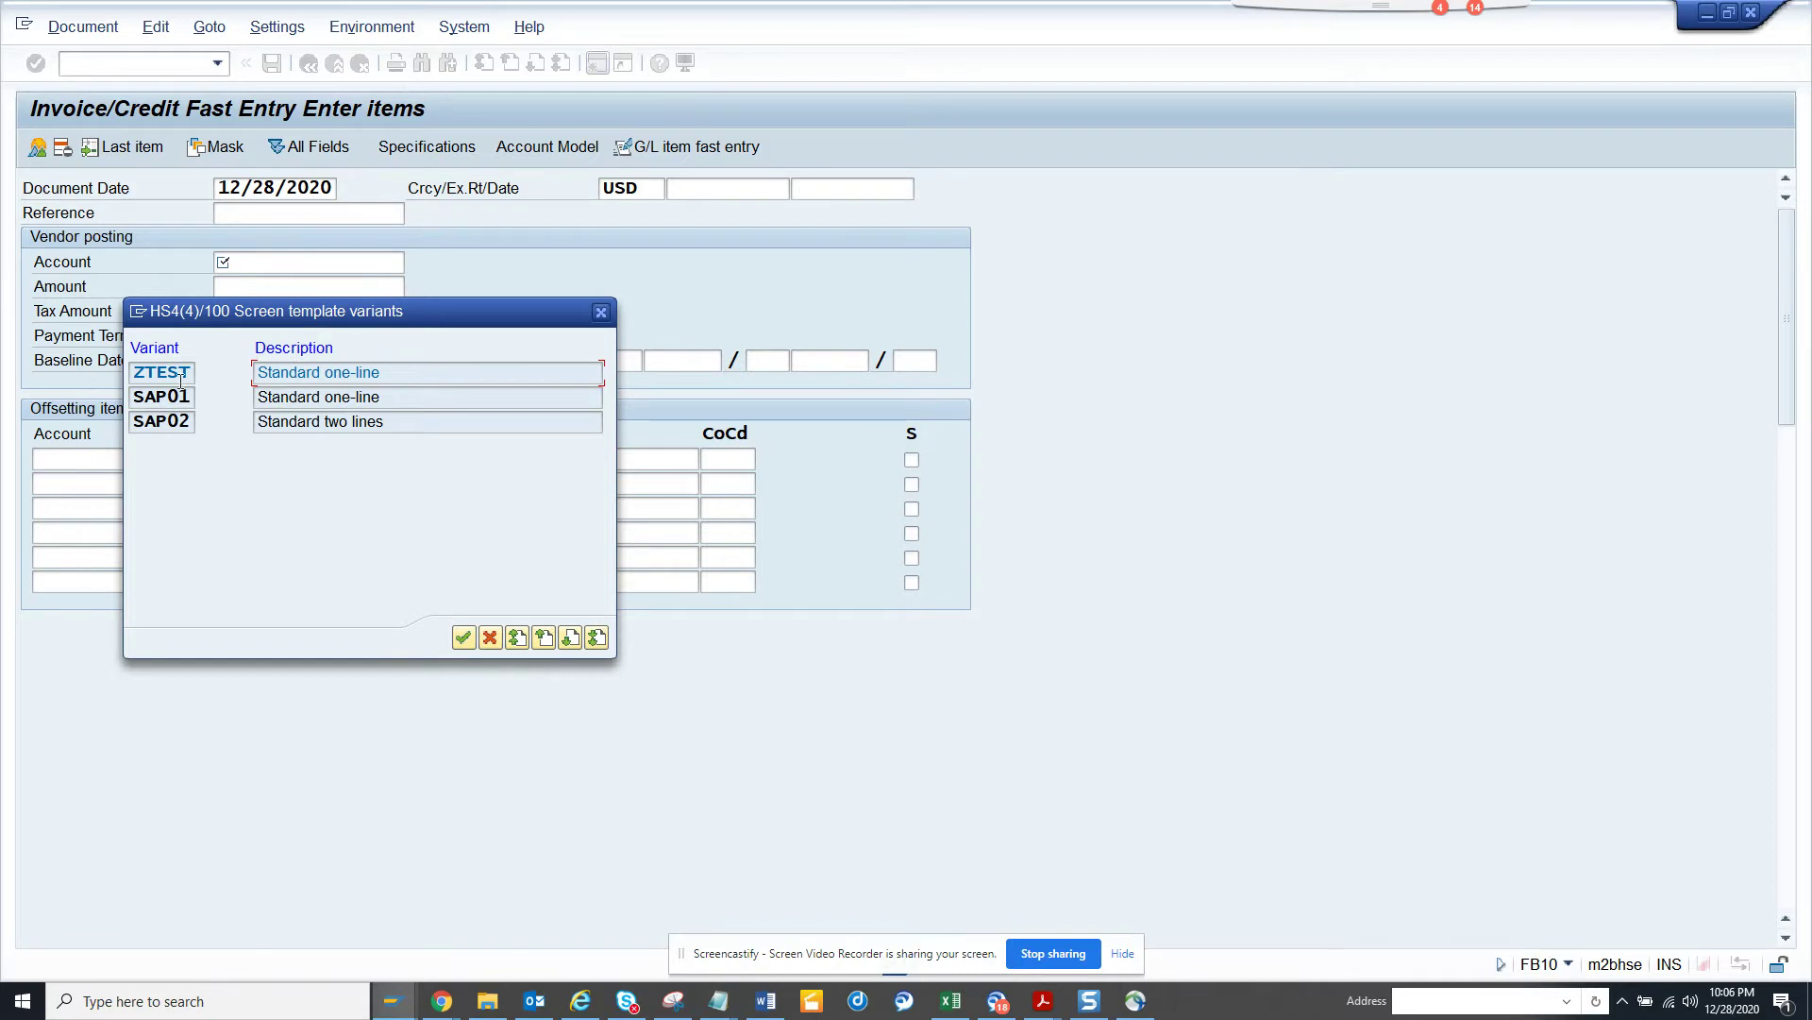
key("F1")
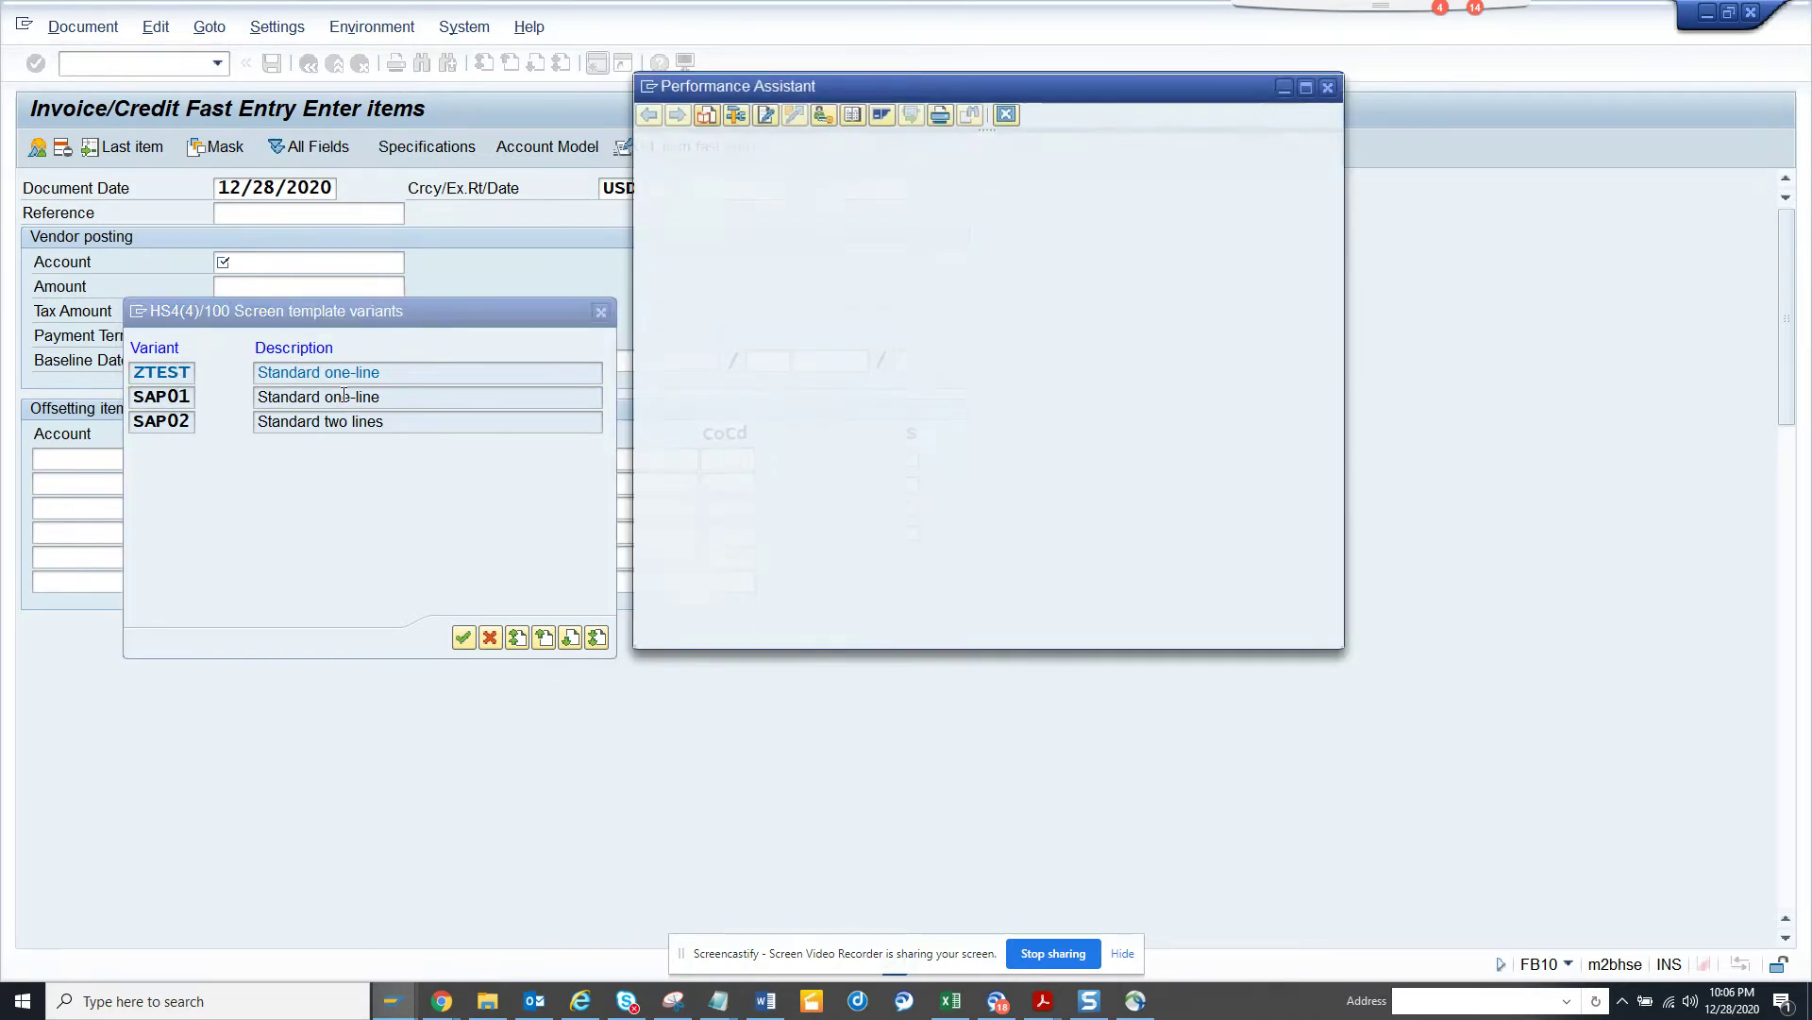
left_click(831, 115)
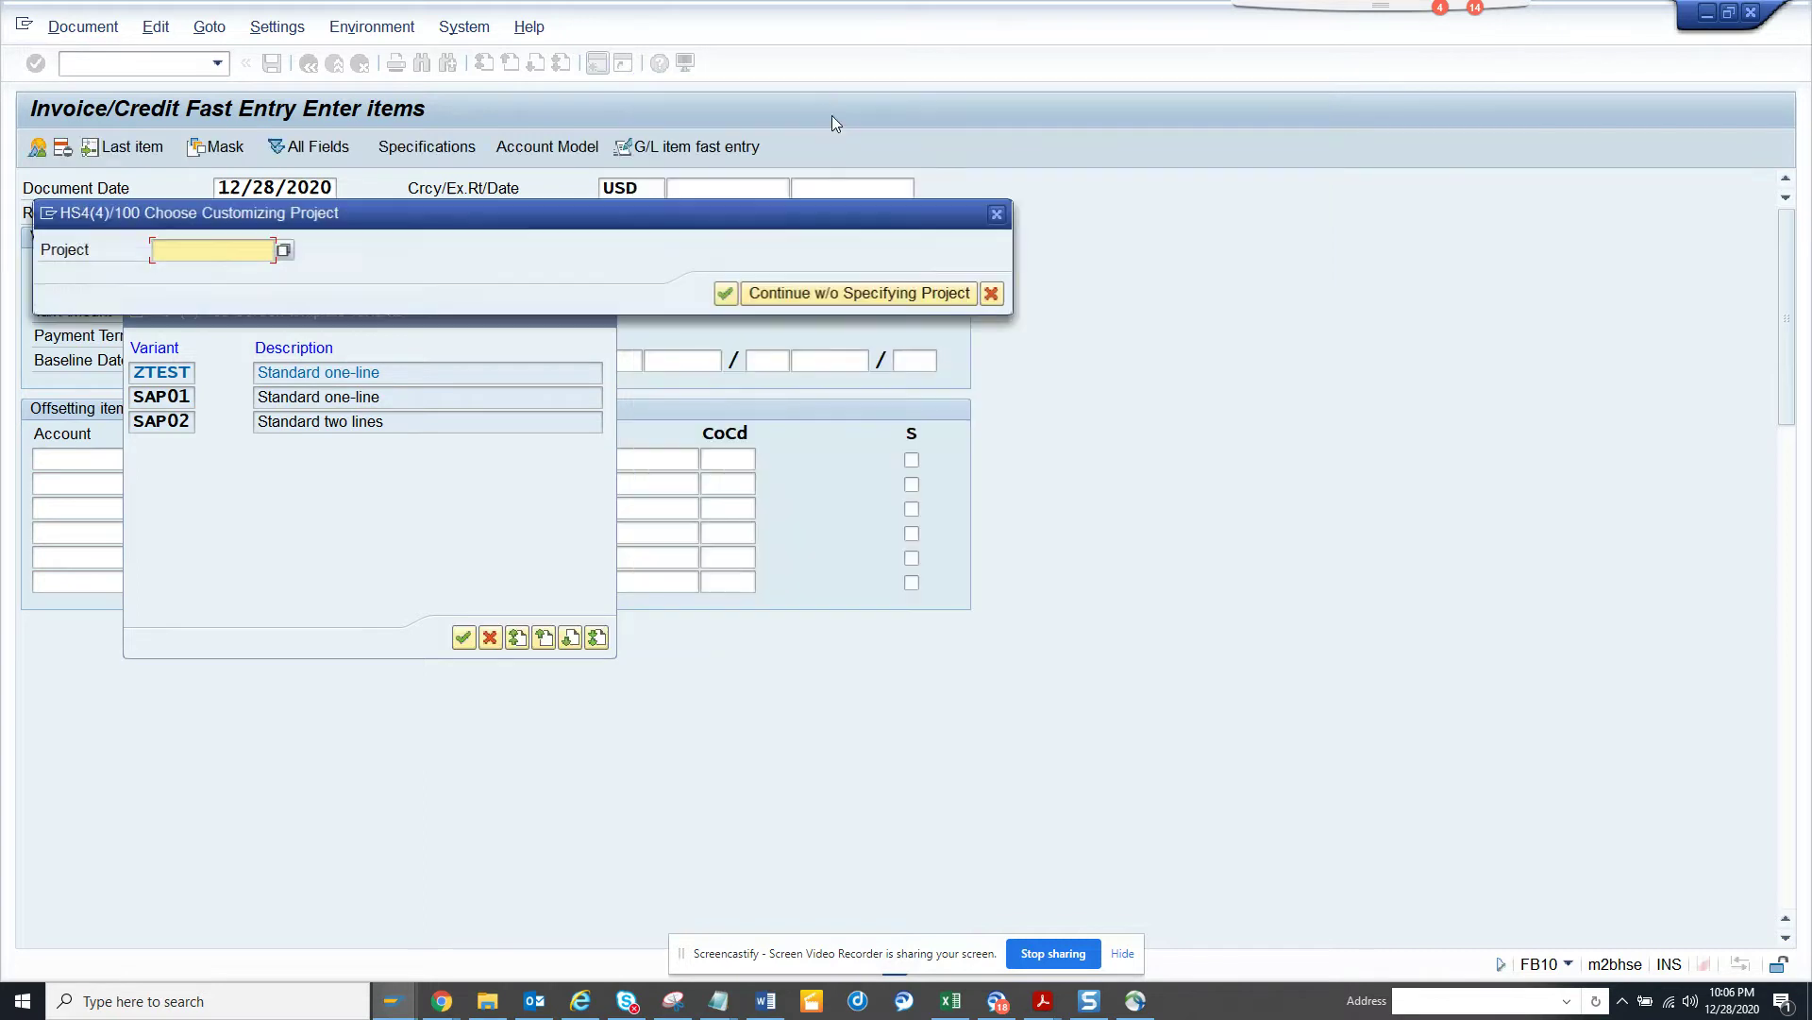
left_click(875, 292)
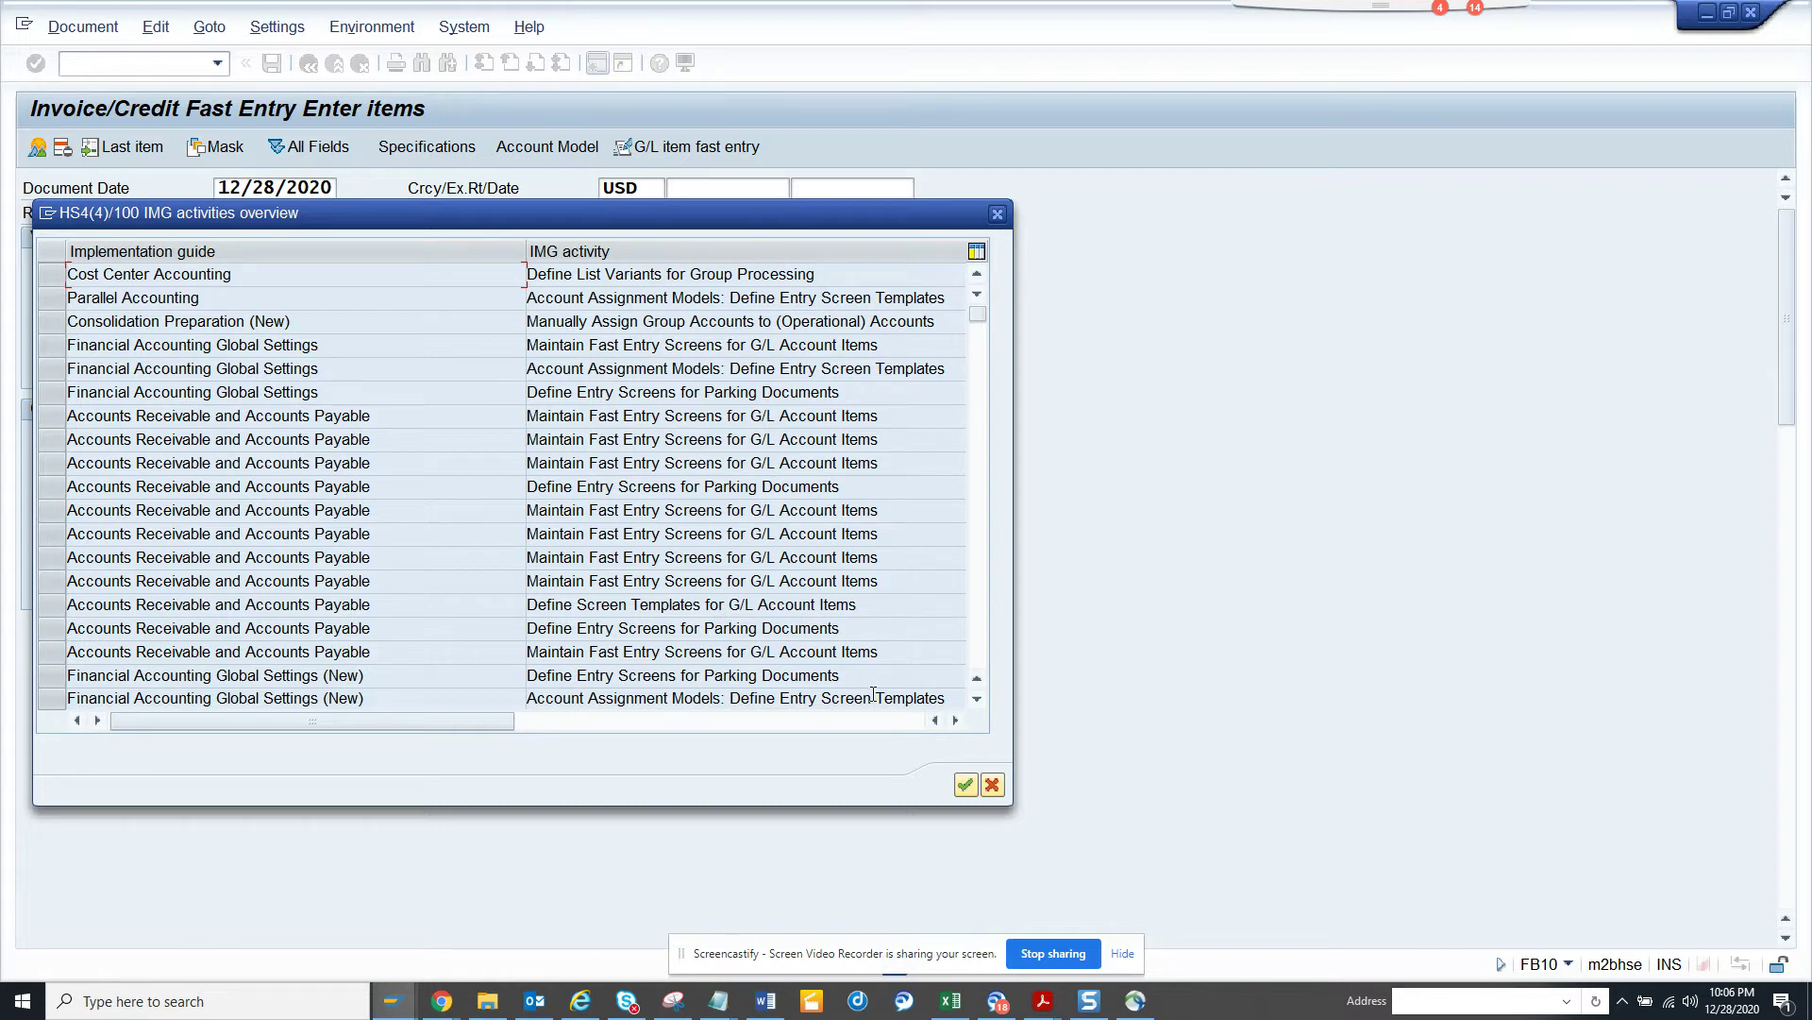
left_click(978, 699)
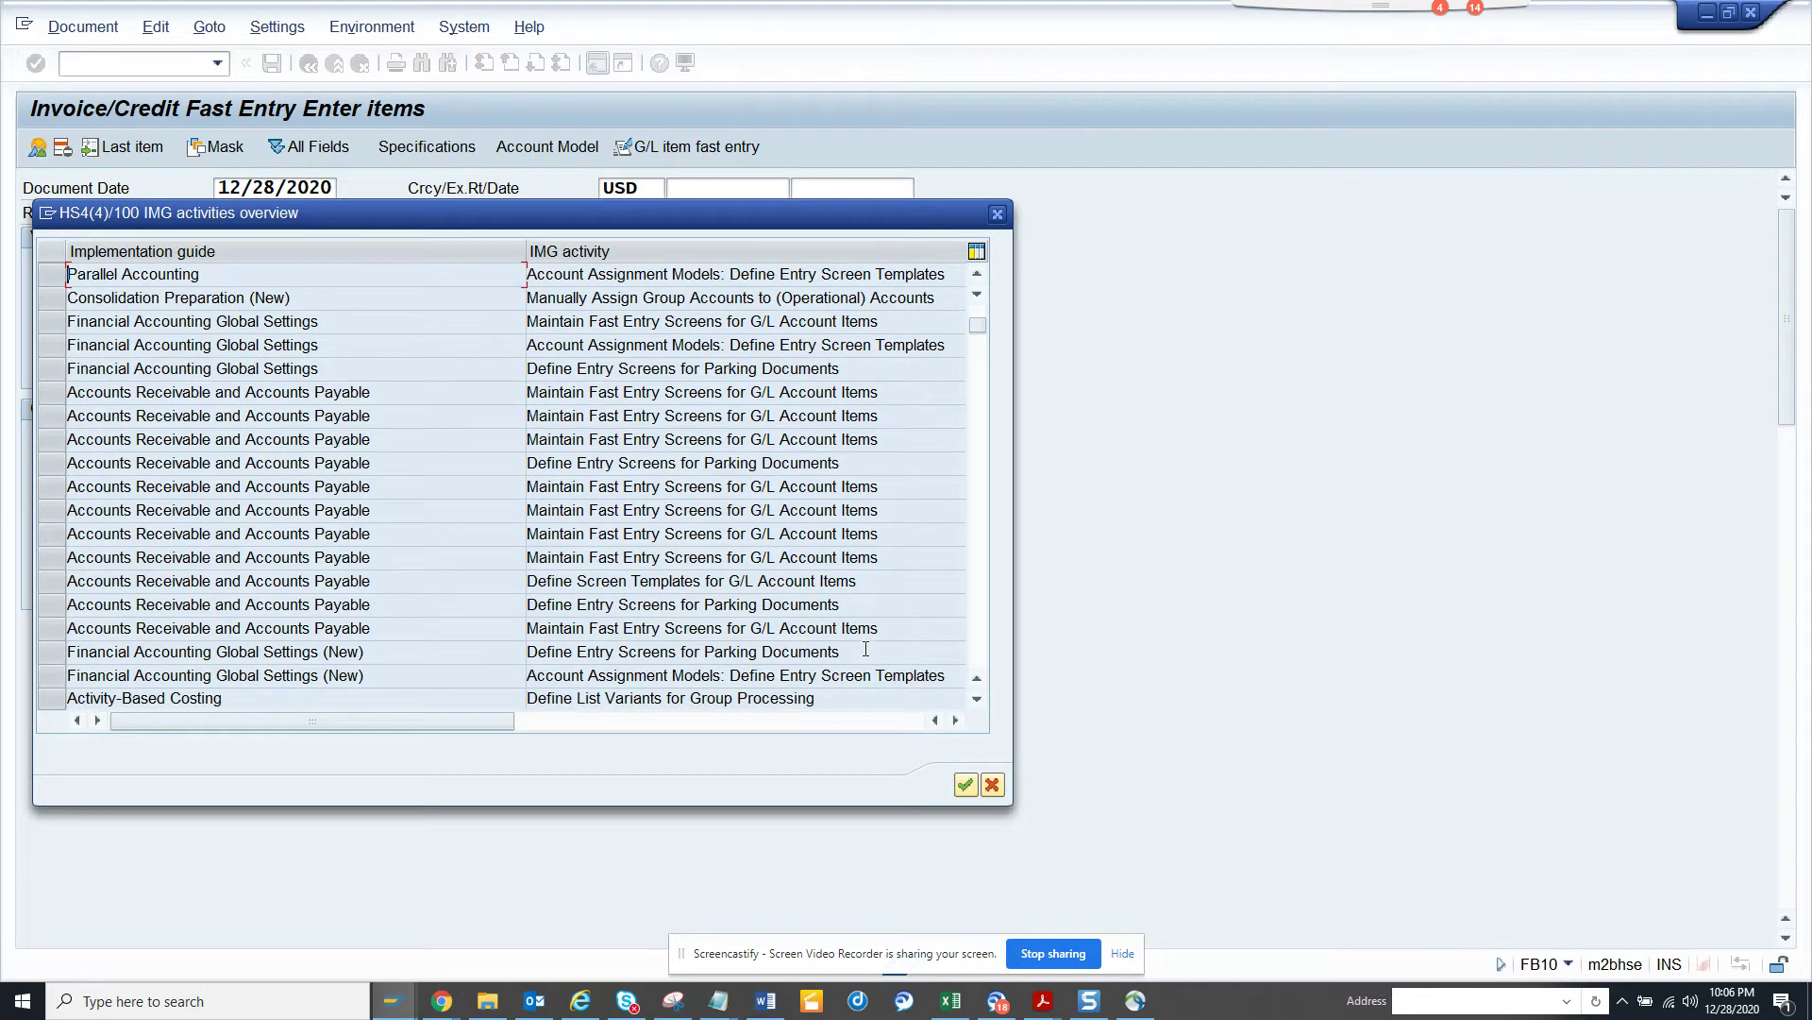
key("alt+Tab")
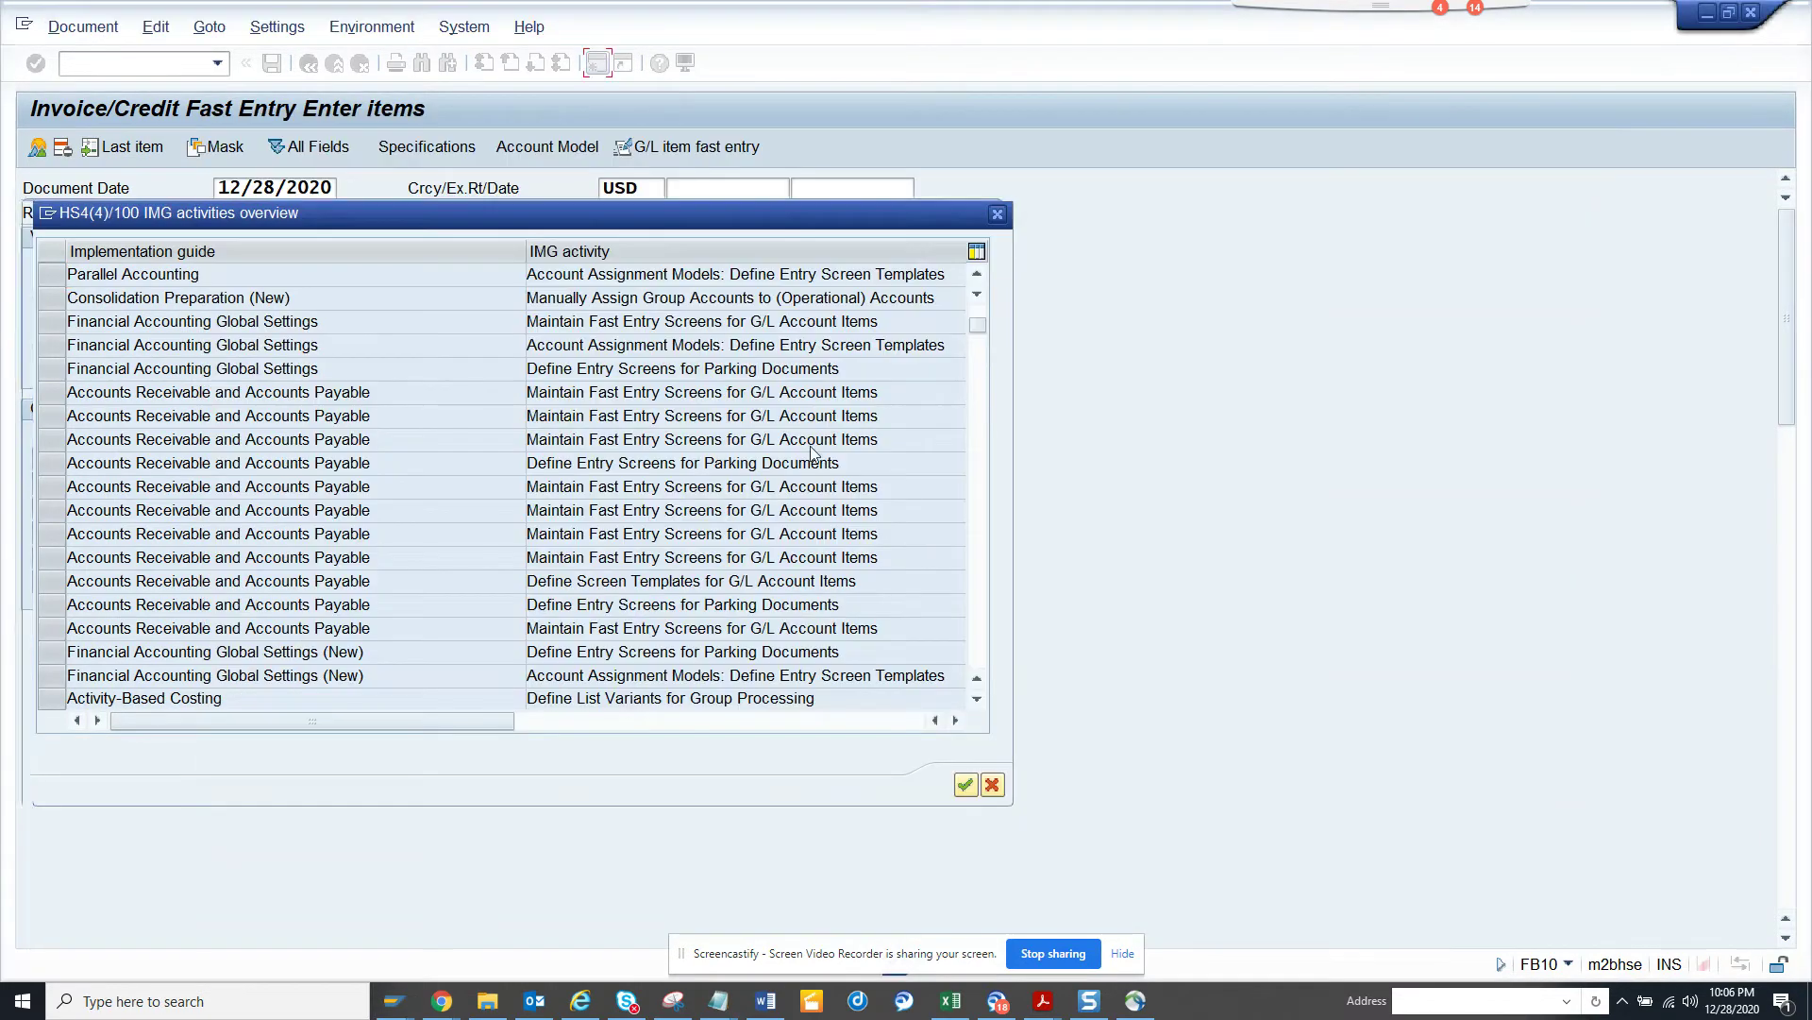
key("alt+Tab")
key("alt+Tab")
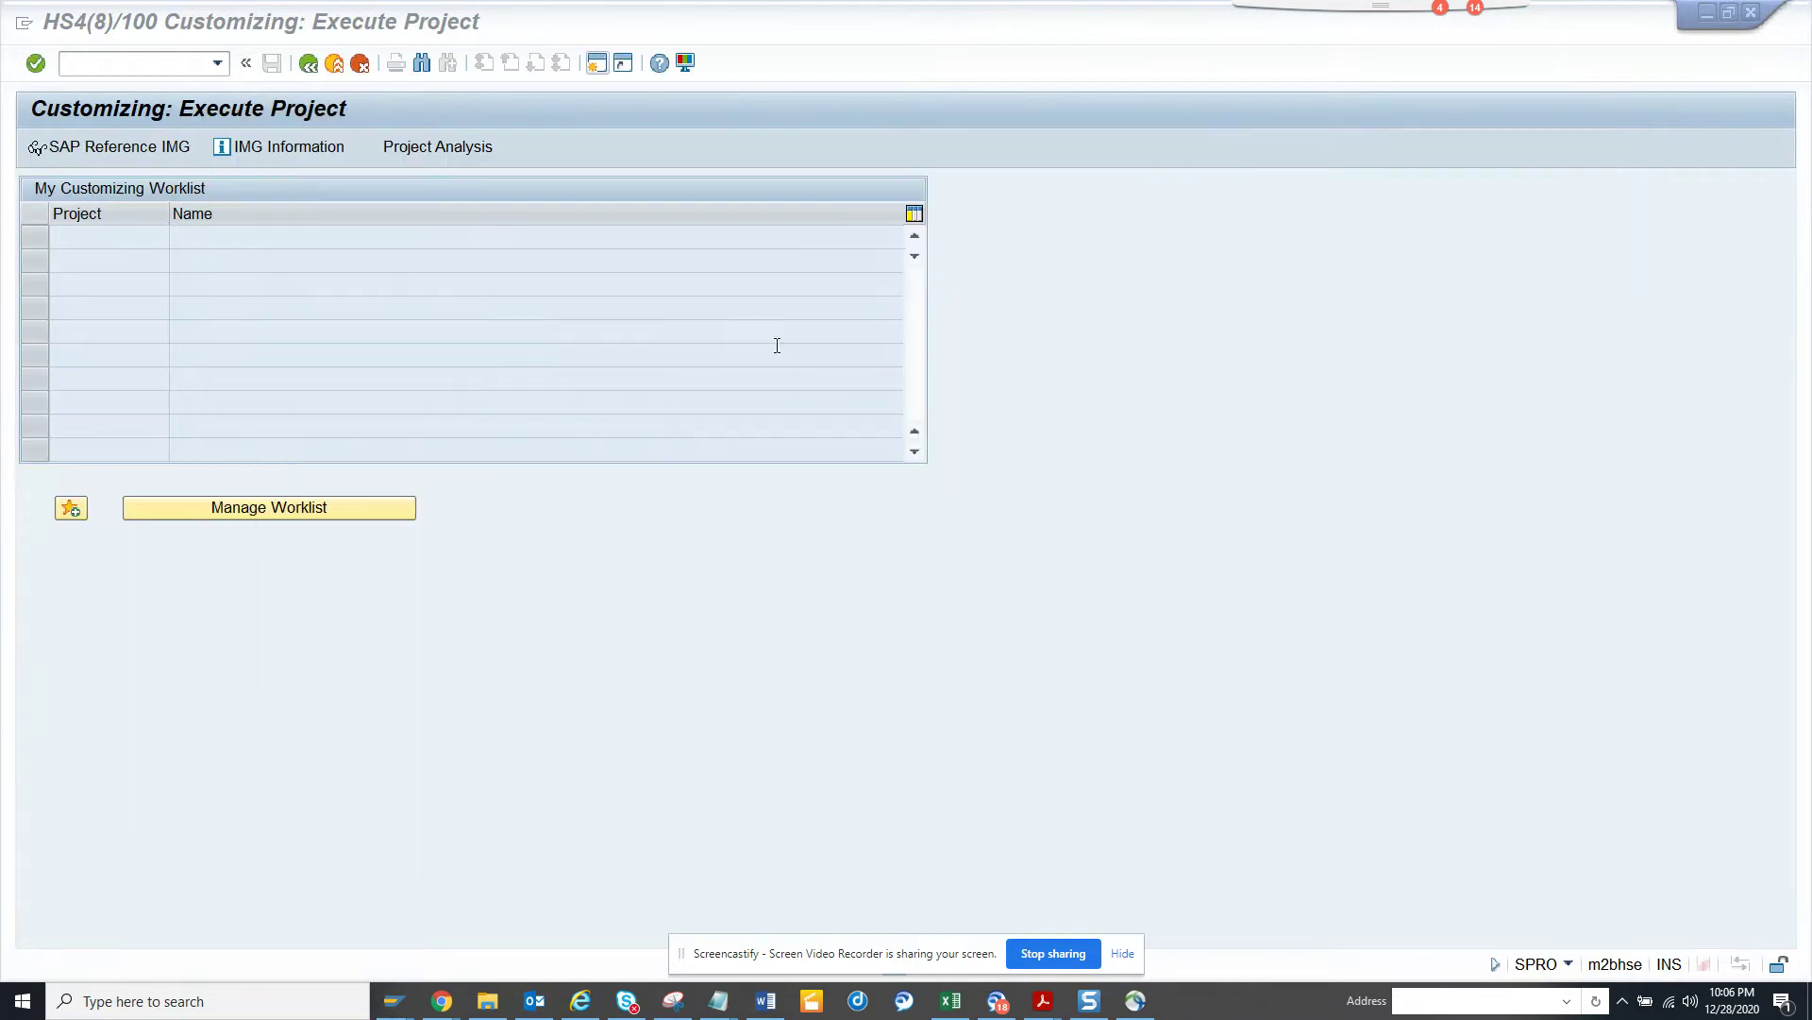
left_click(92, 146)
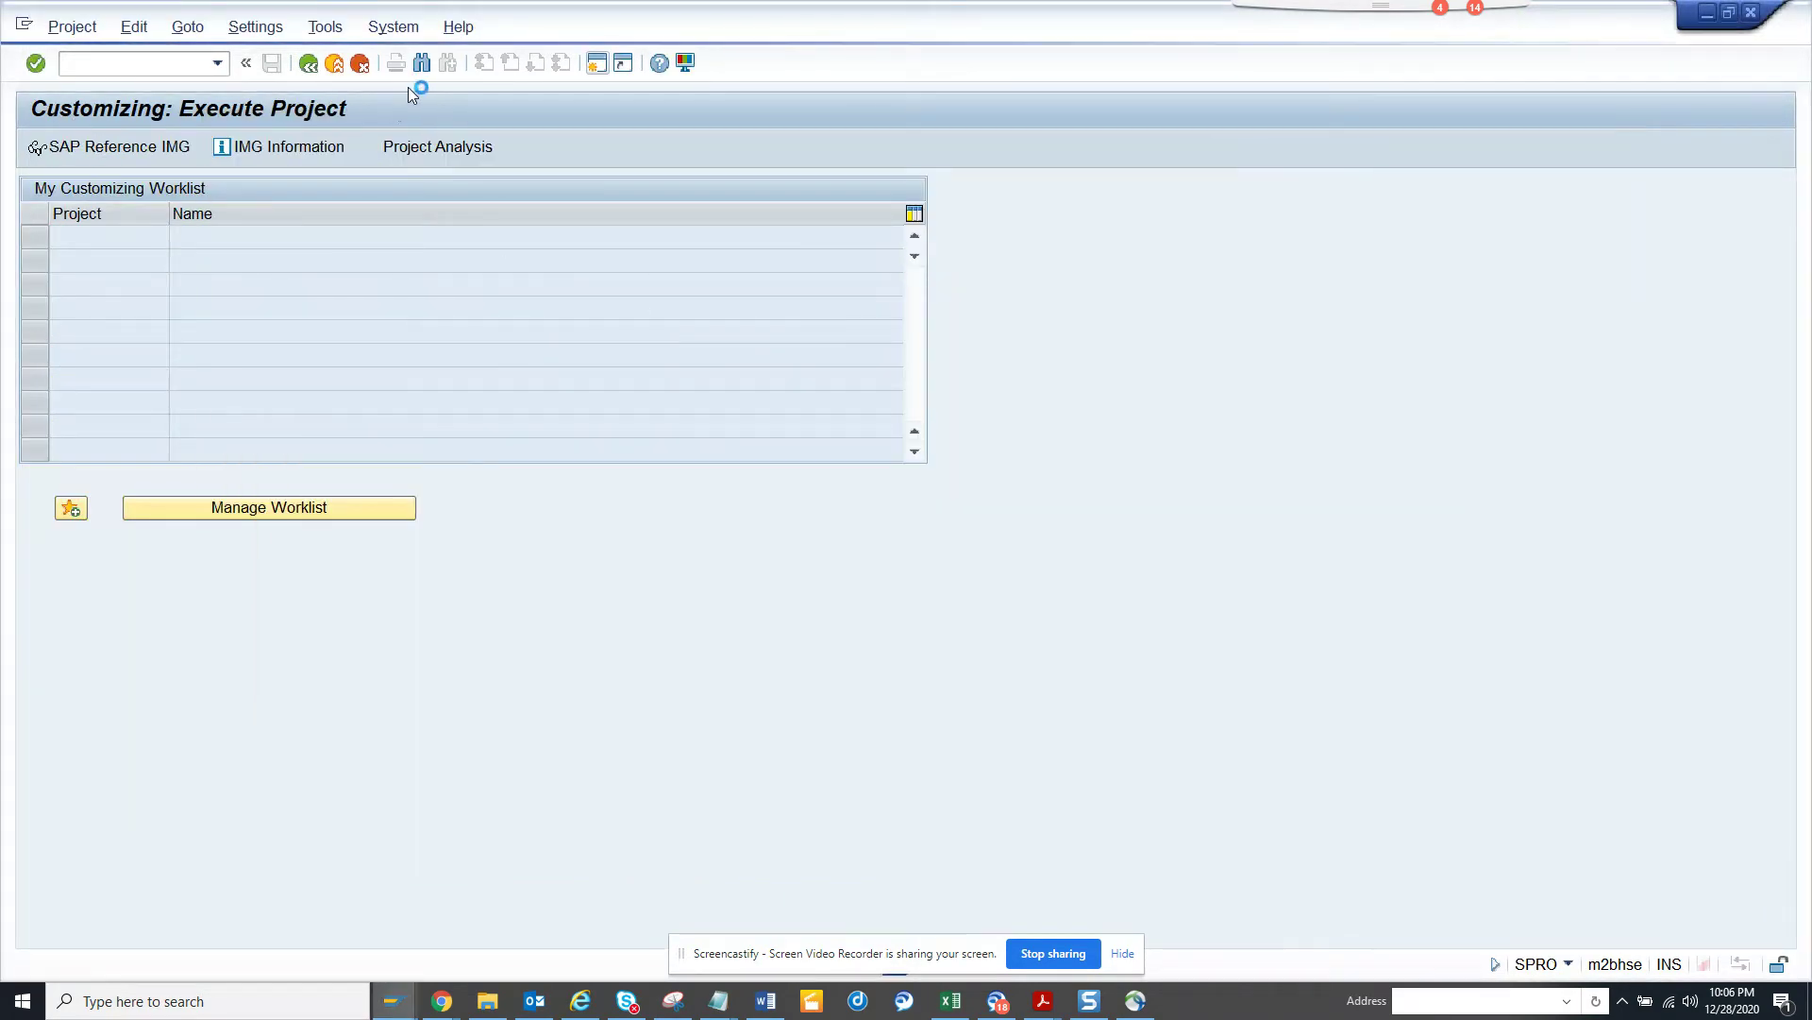
Search the IMG structure for the pasted term and execute Define Screen Templates for G/L Account Items.
left_click(422, 63)
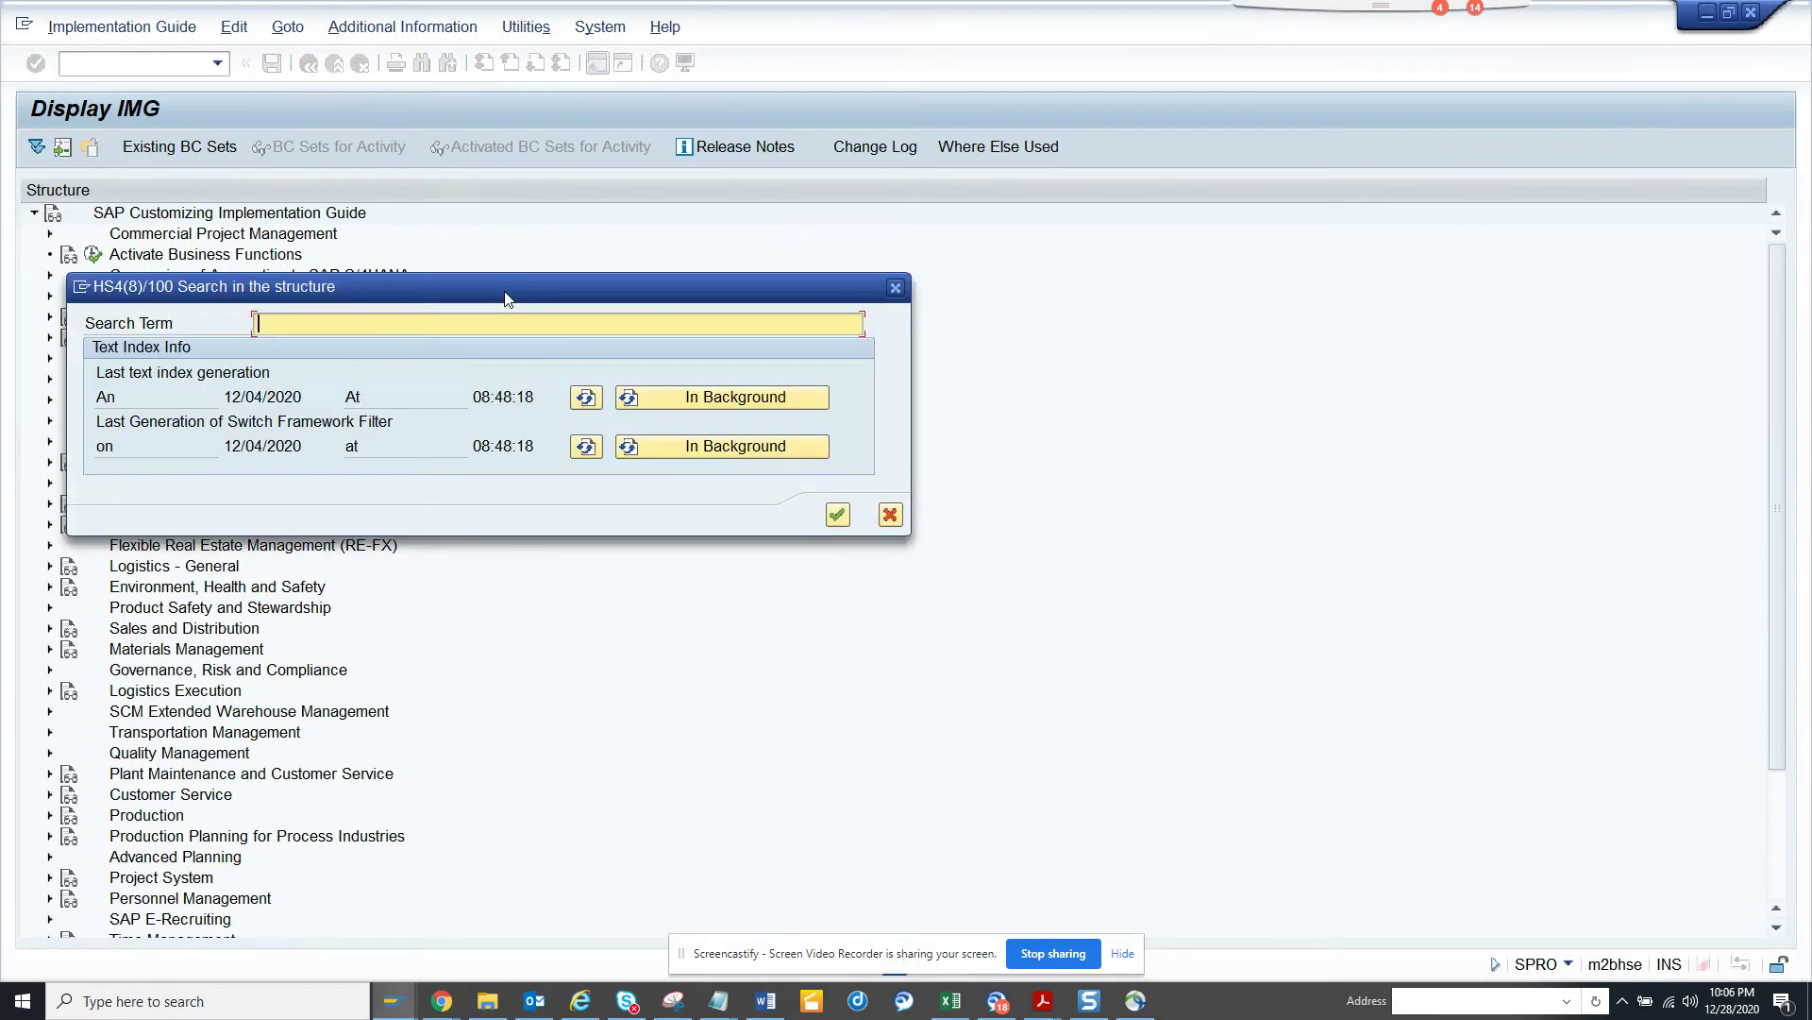
type("Define Screen Templates for G/L Account Items")
key("Return")
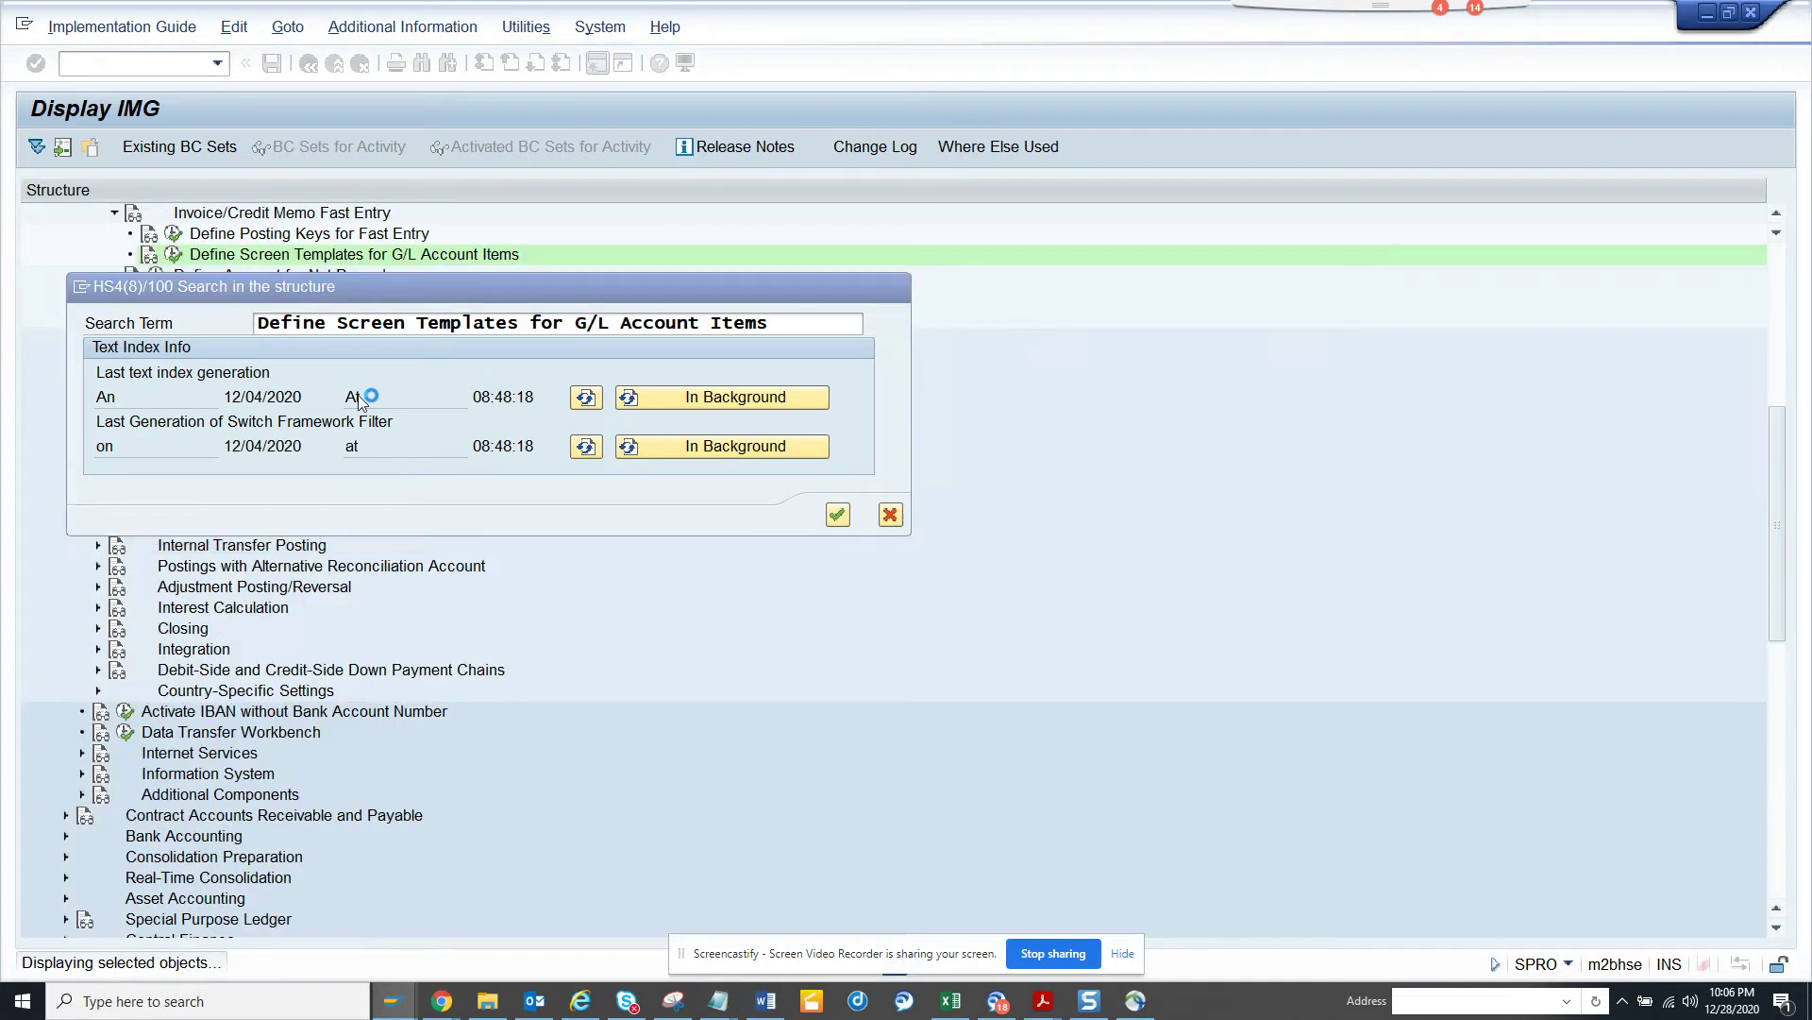
left_click(1778, 217)
left_click(1778, 217)
left_click_drag(1777, 219, 1777, 219)
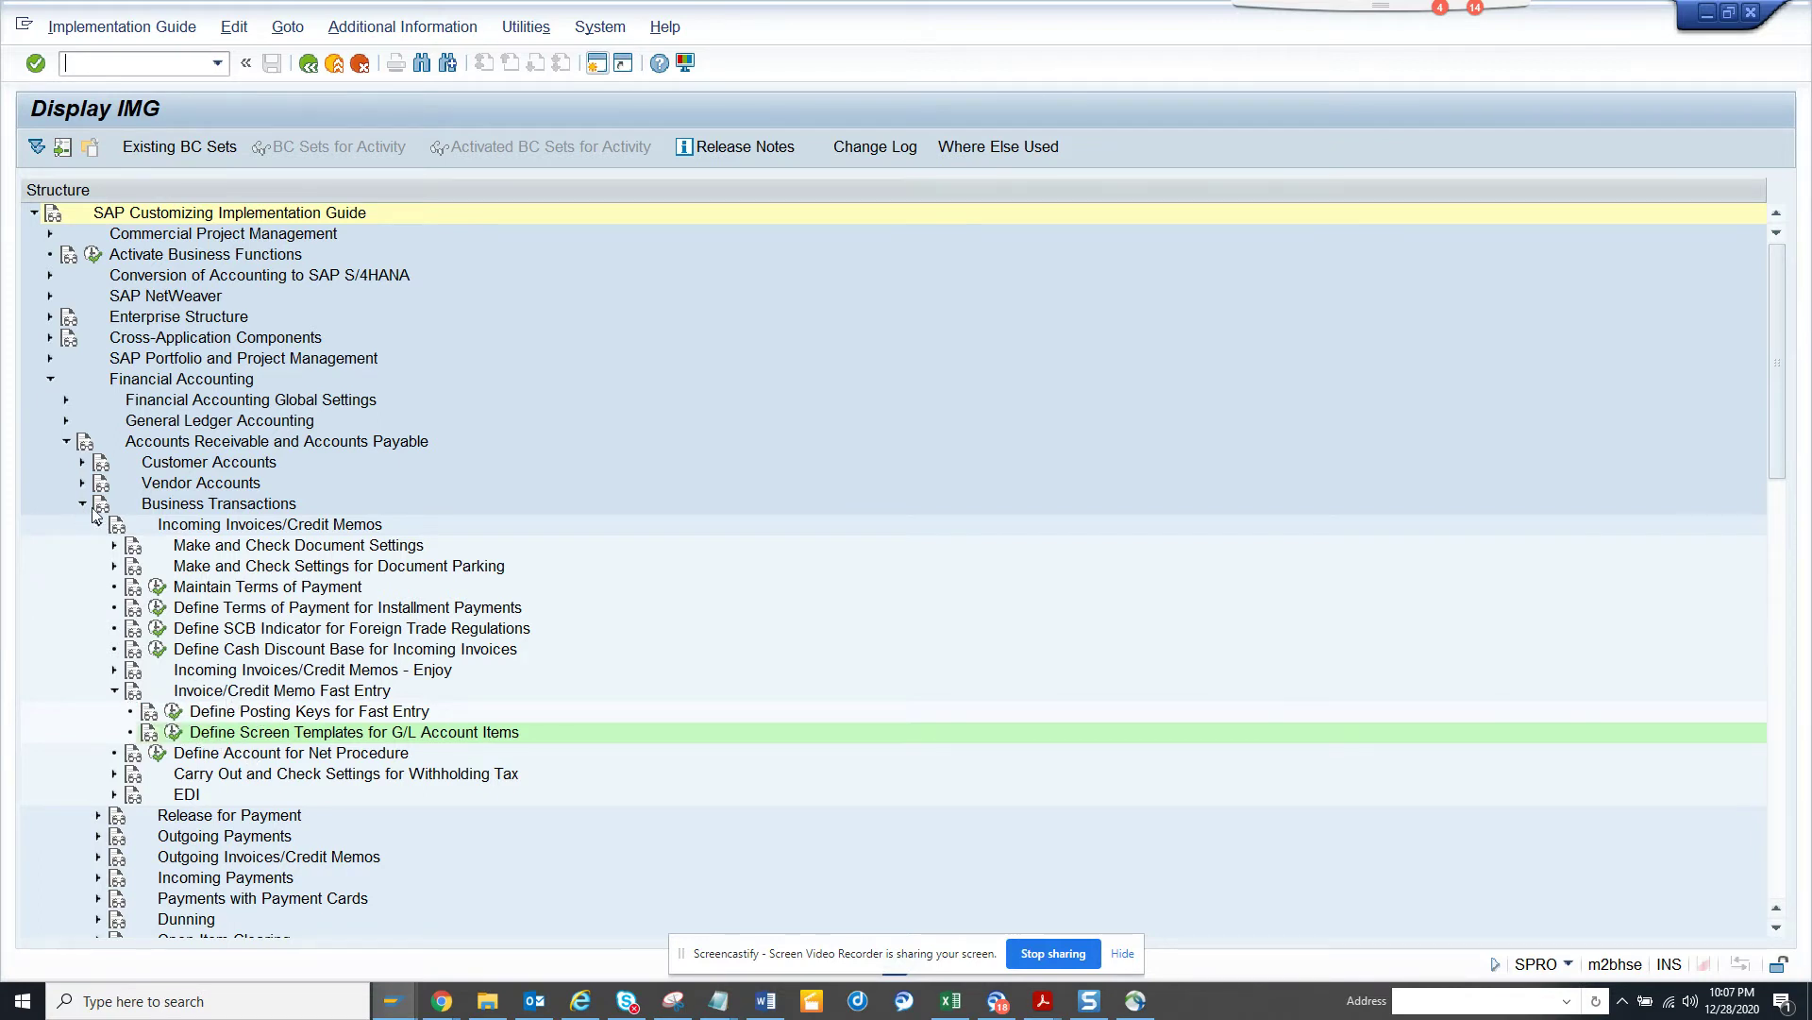
left_click(171, 724)
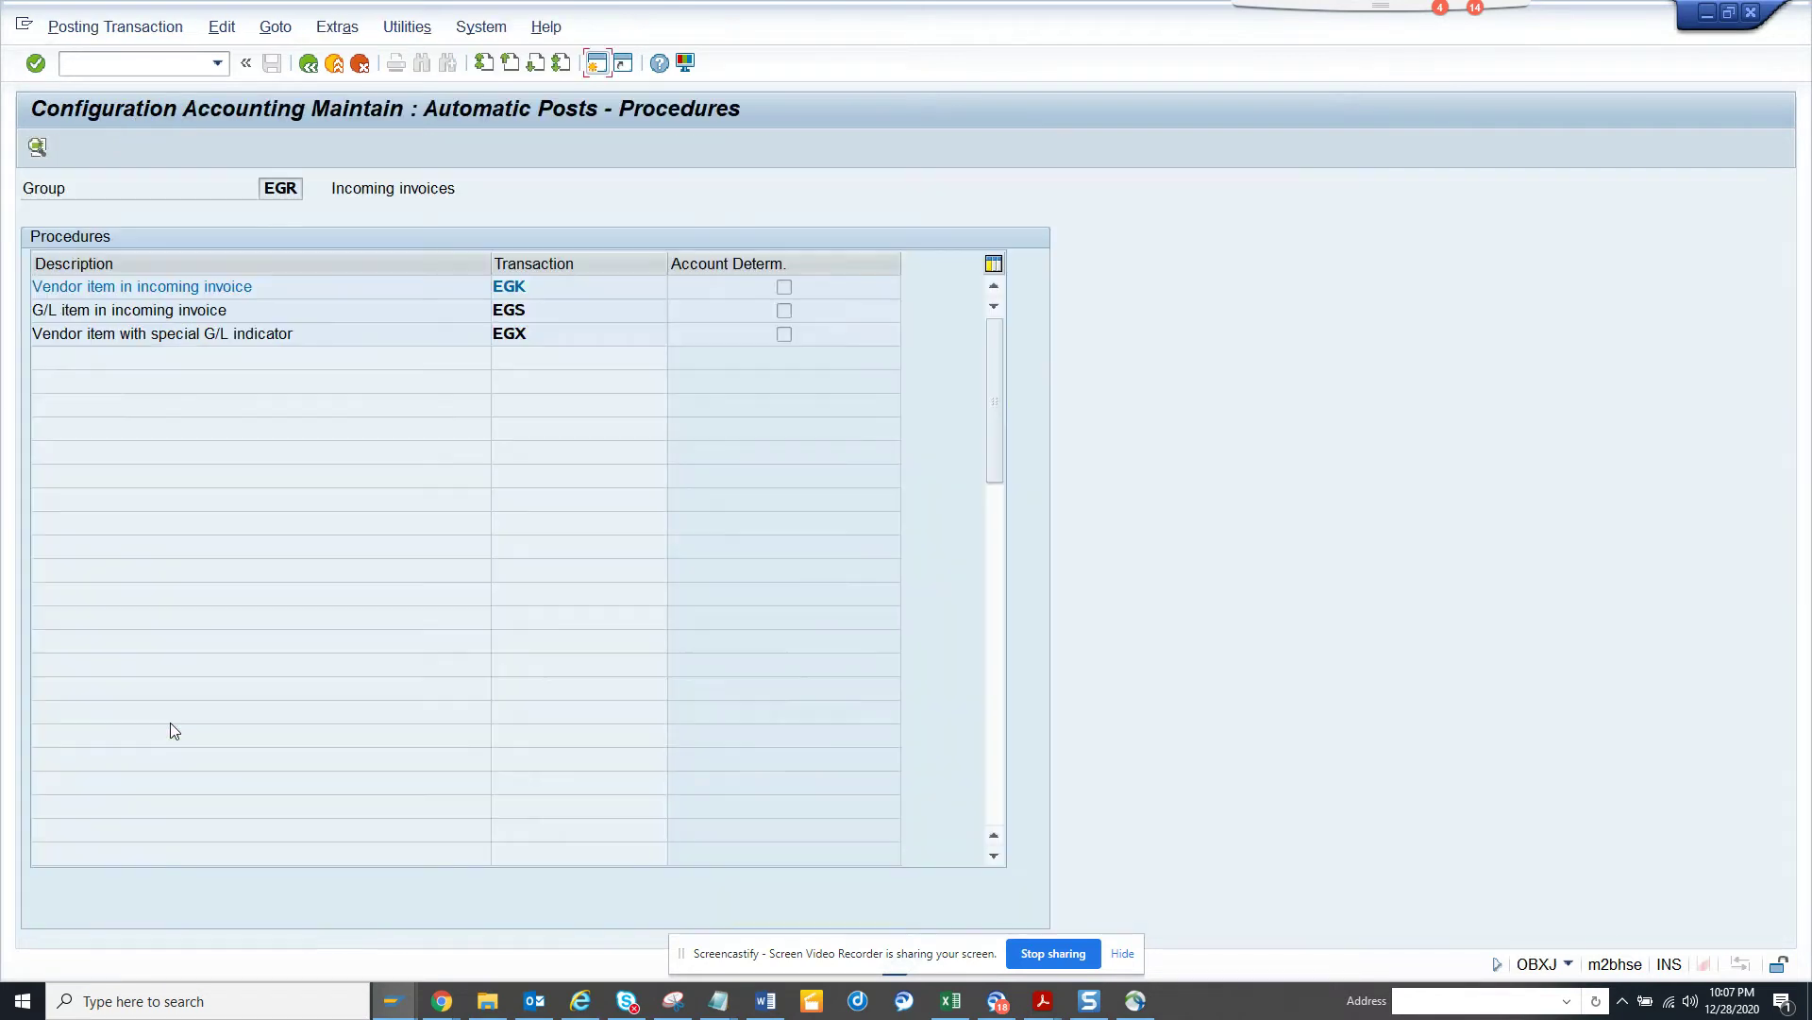
Copy the standard SAP01 line layout to a new variant named ZTES1.
left_click(309, 64)
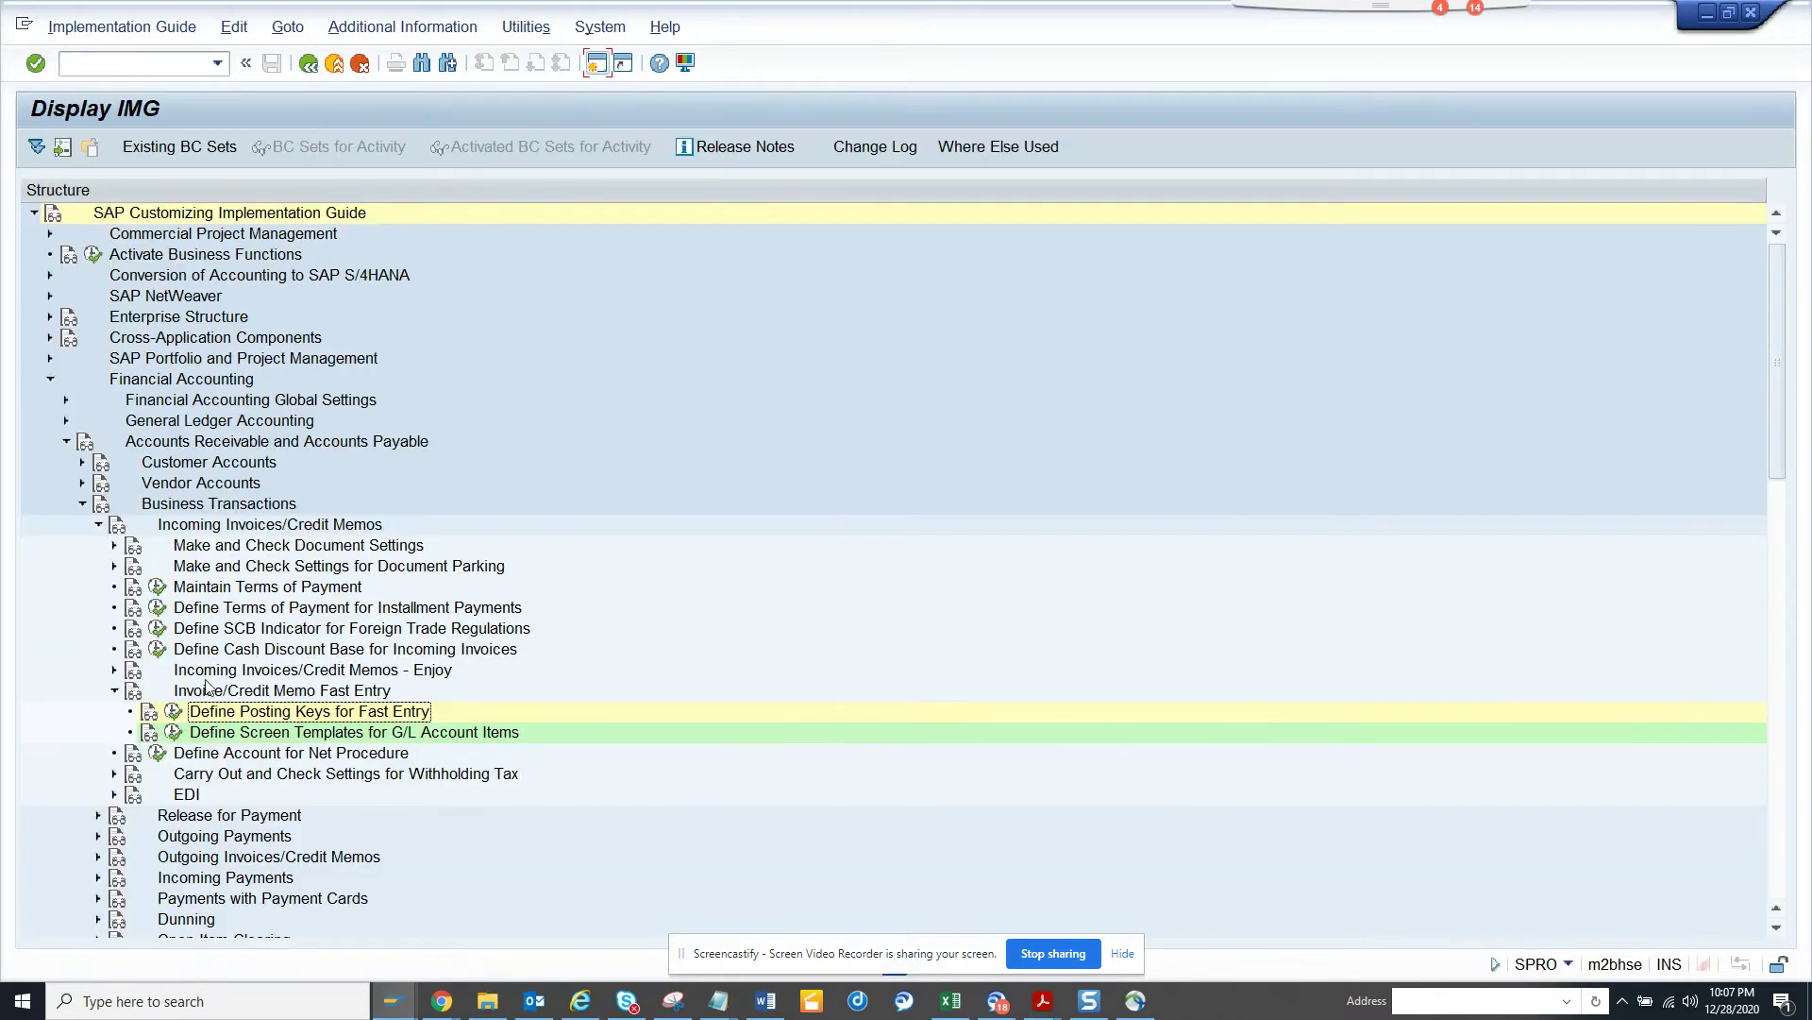
left_click(173, 732)
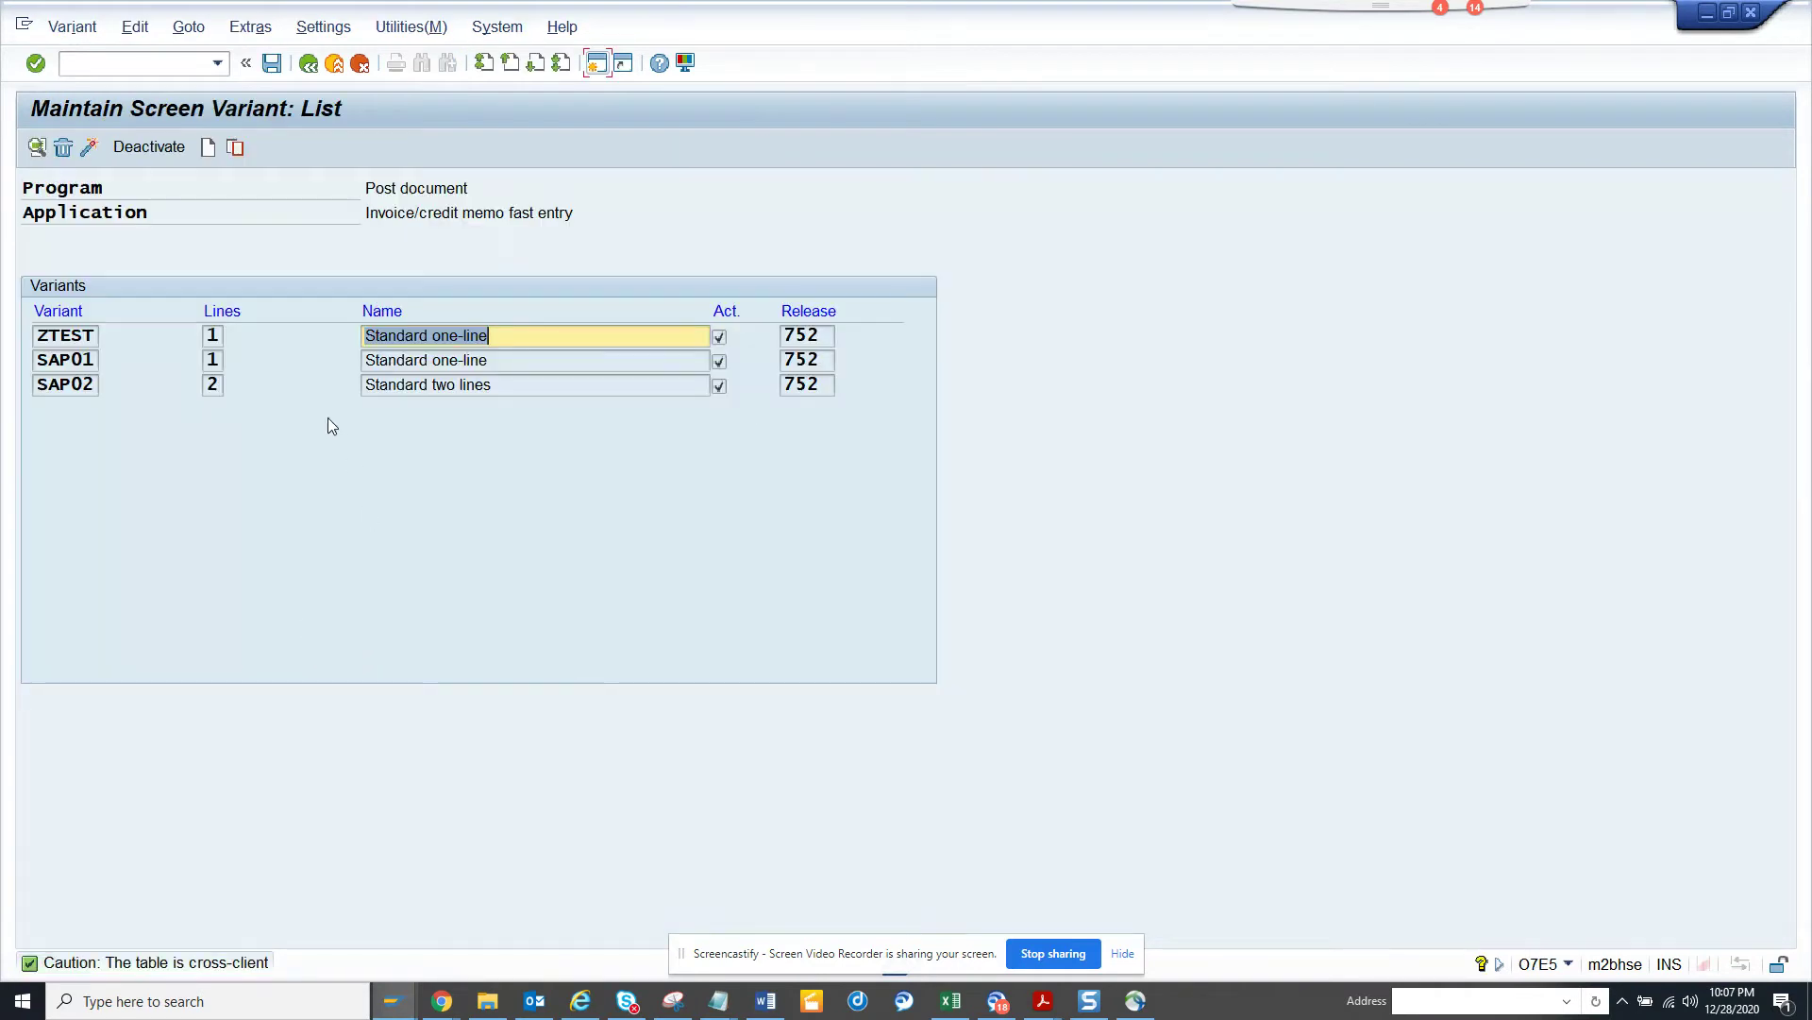
left_click(72, 360)
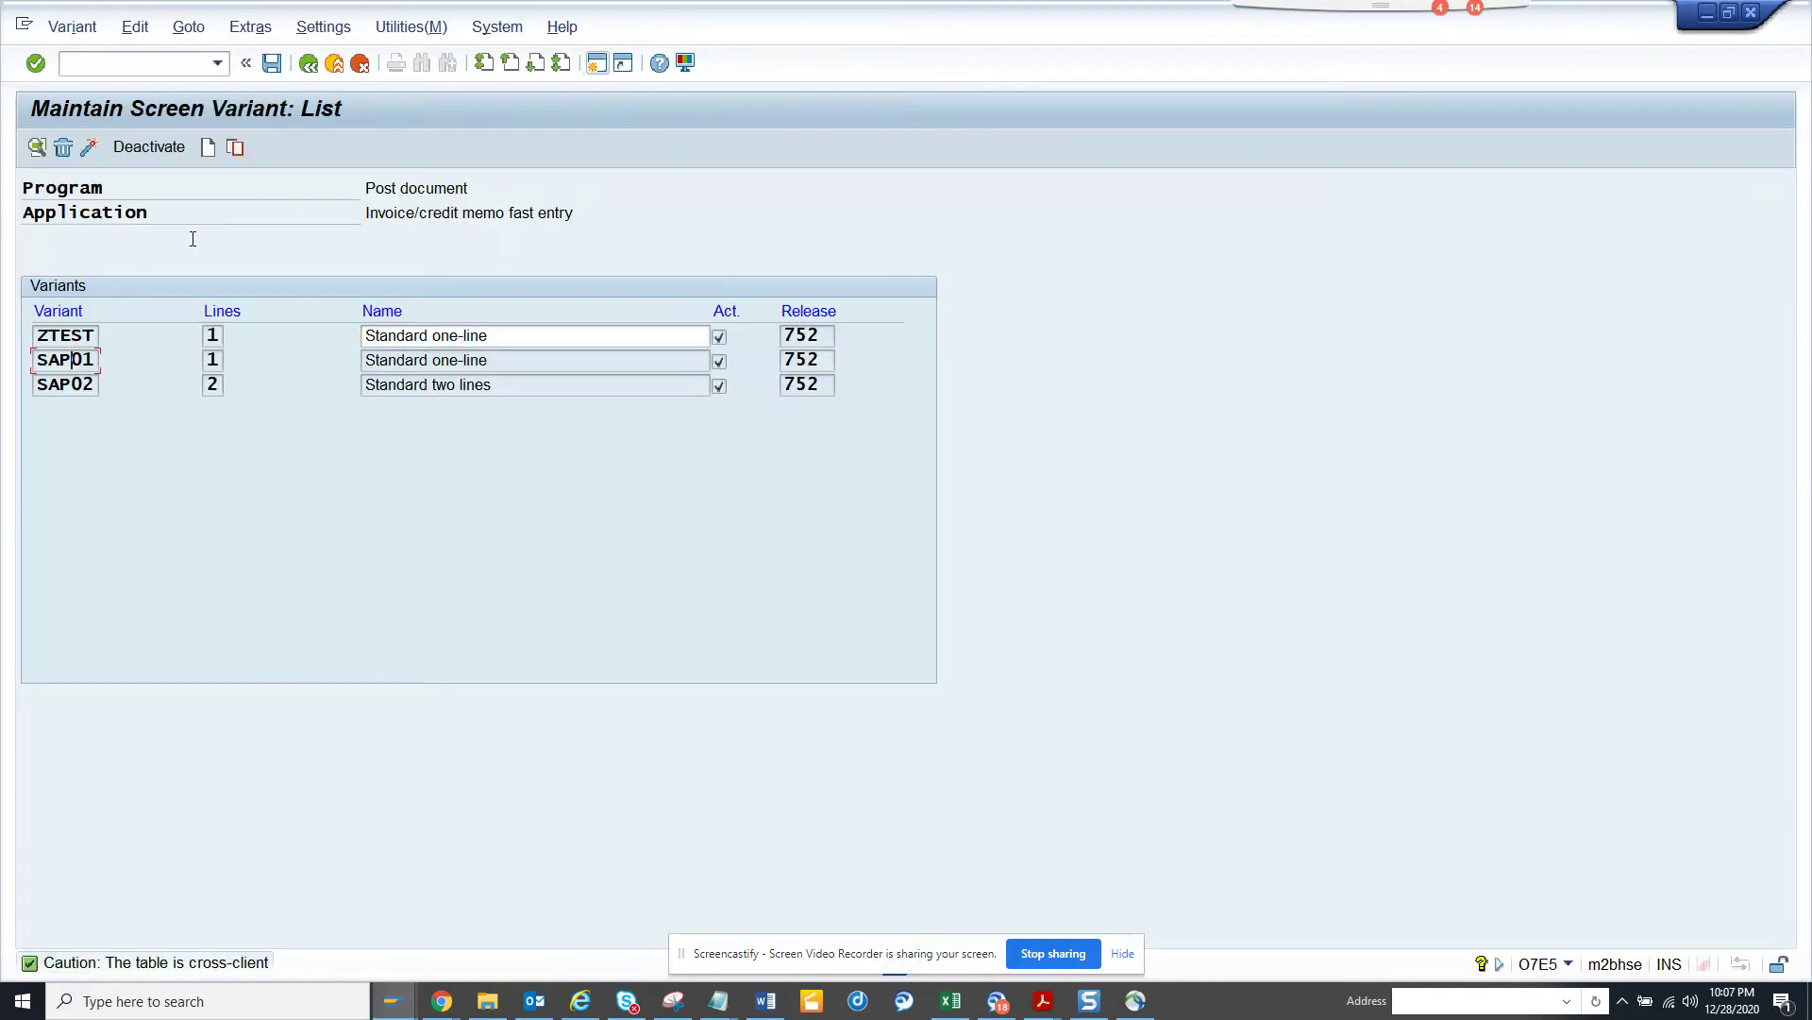
left_click(235, 148)
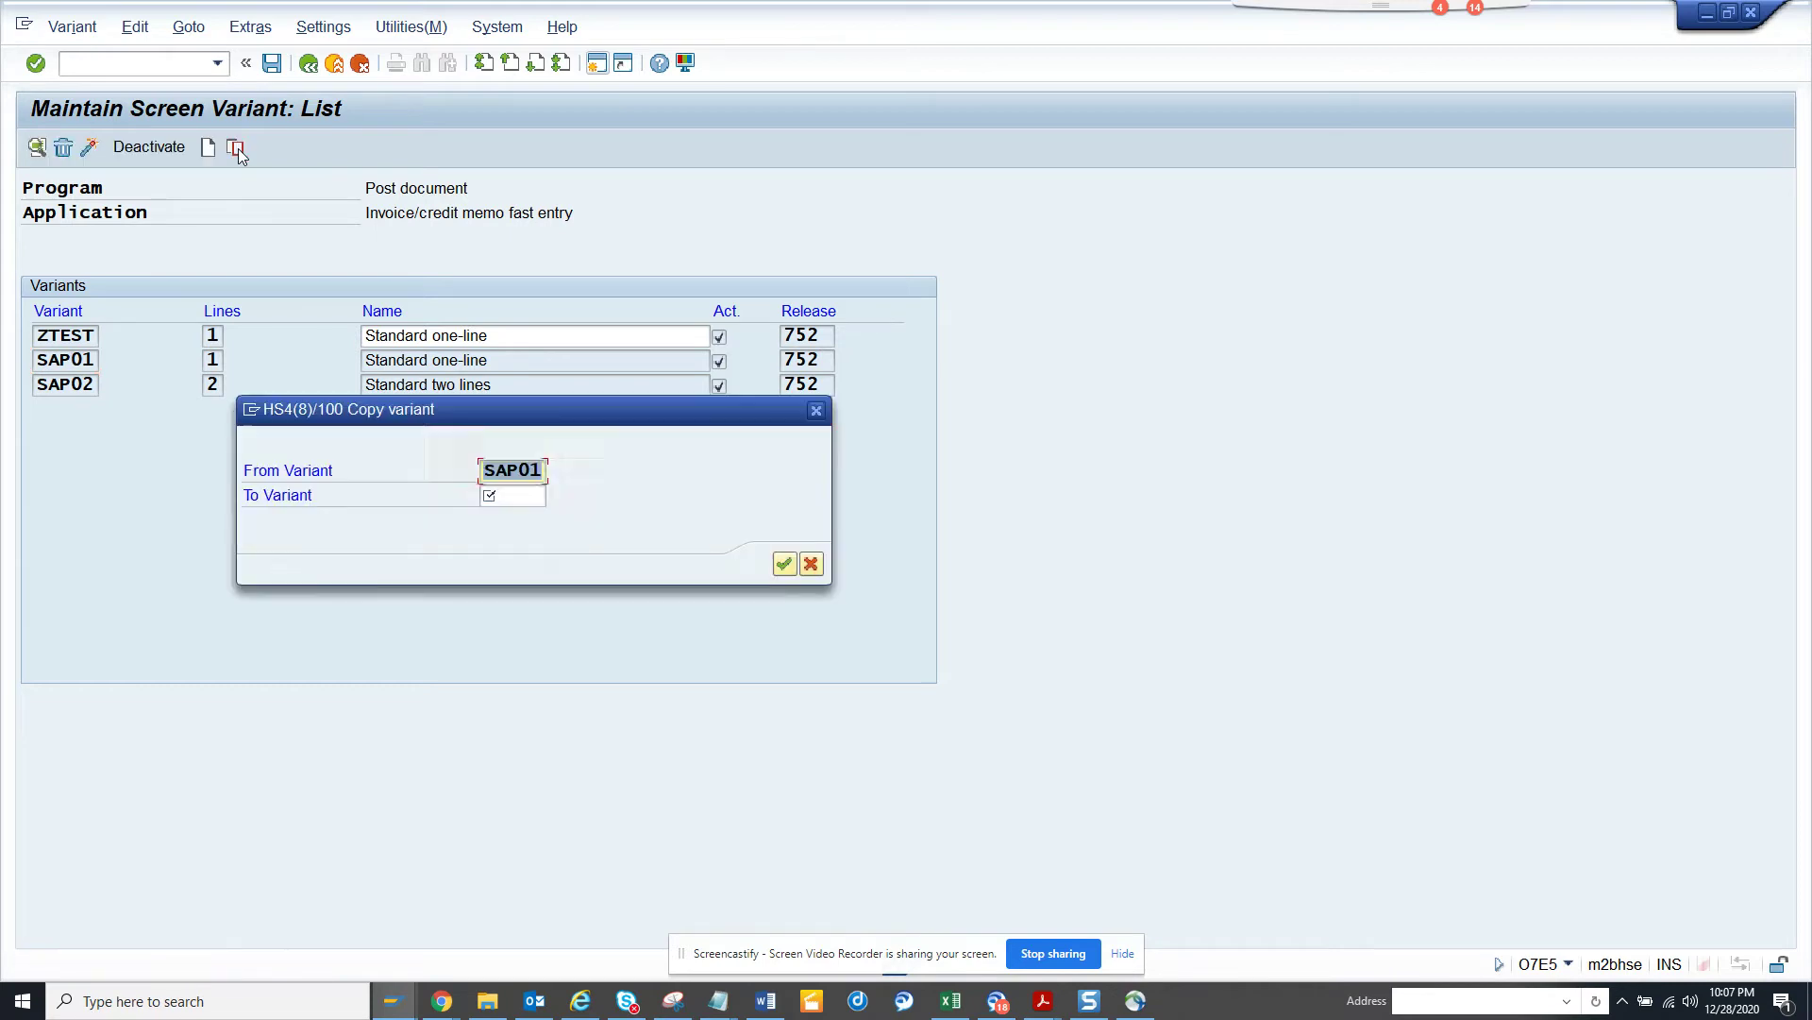
left_click(502, 492)
type("zte")
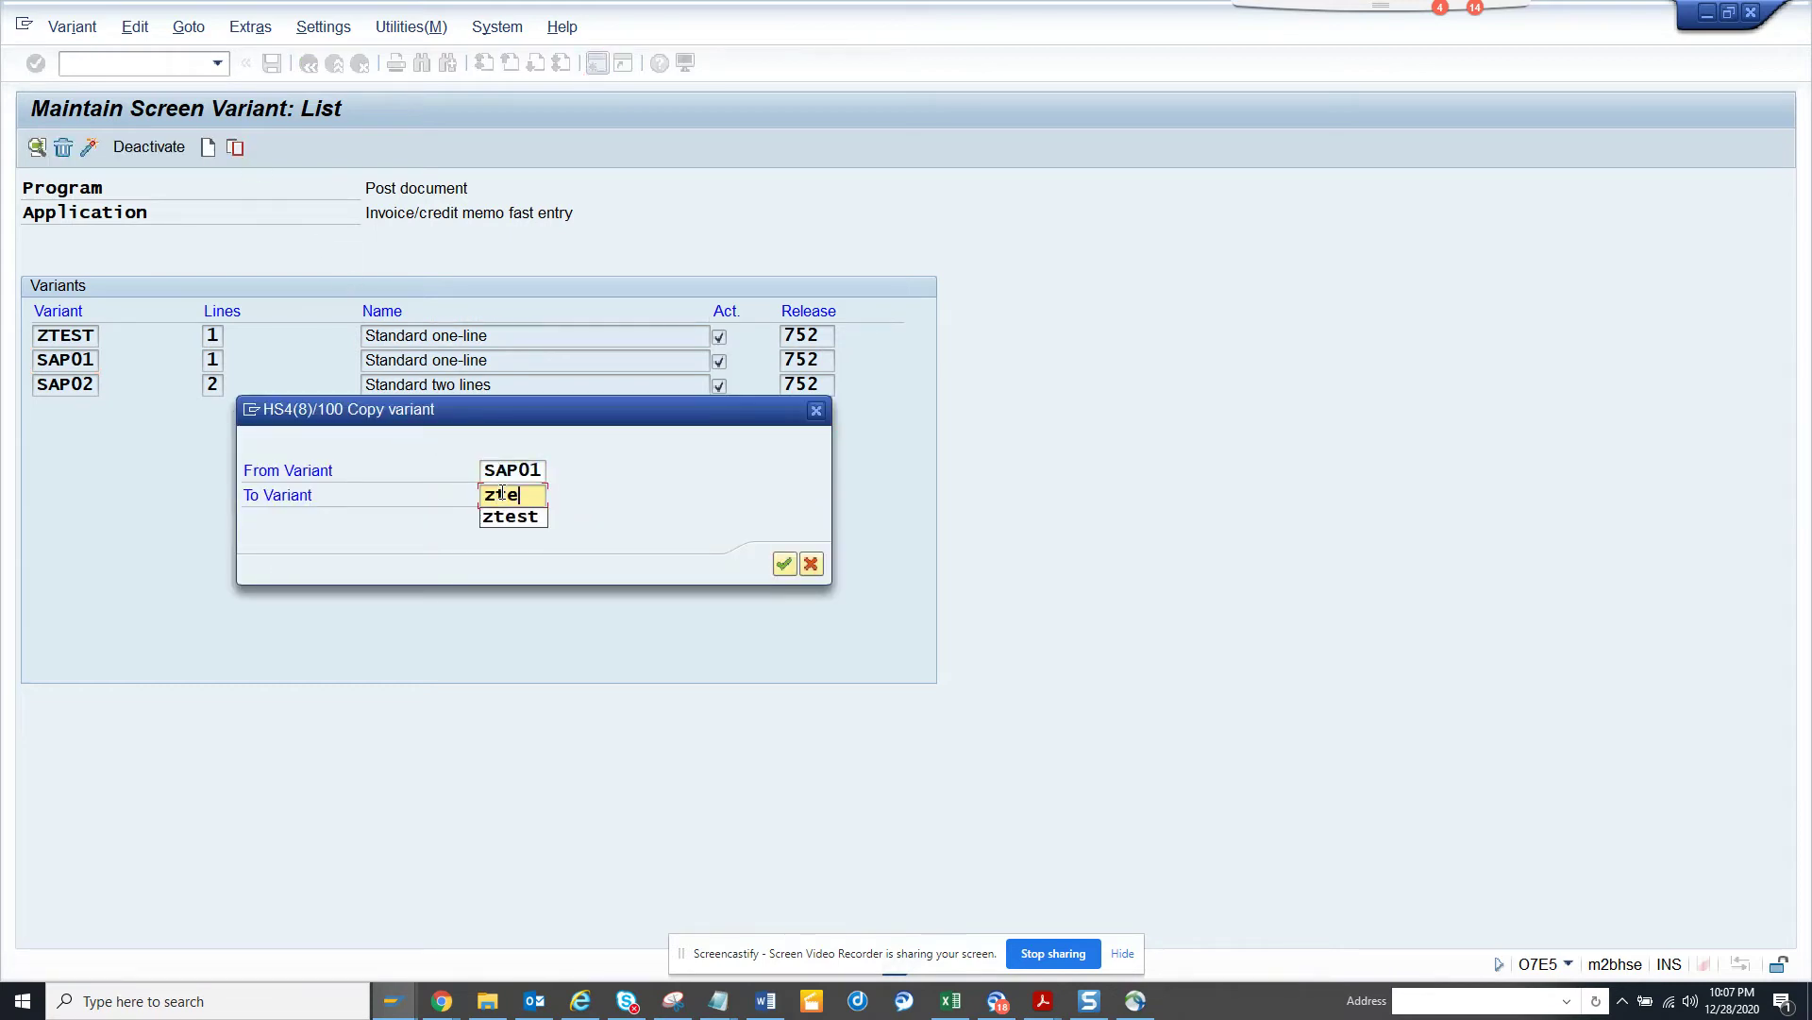
type("s1")
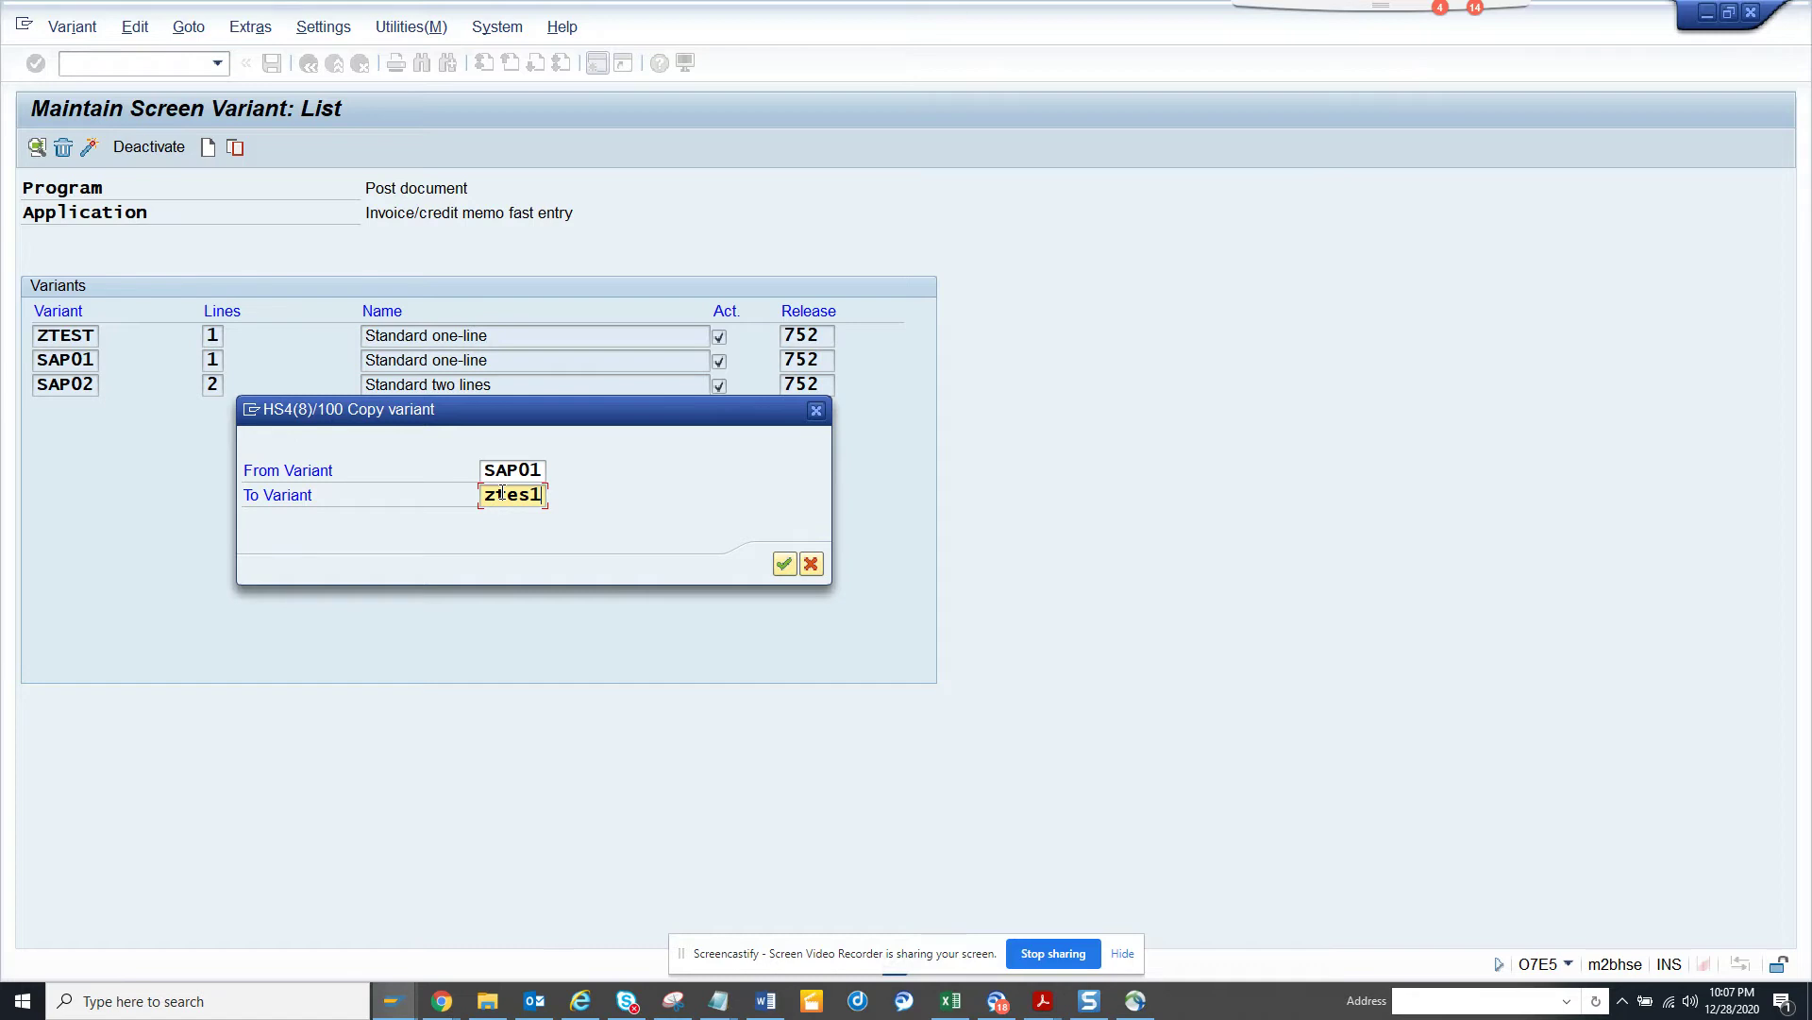
left_click(785, 564)
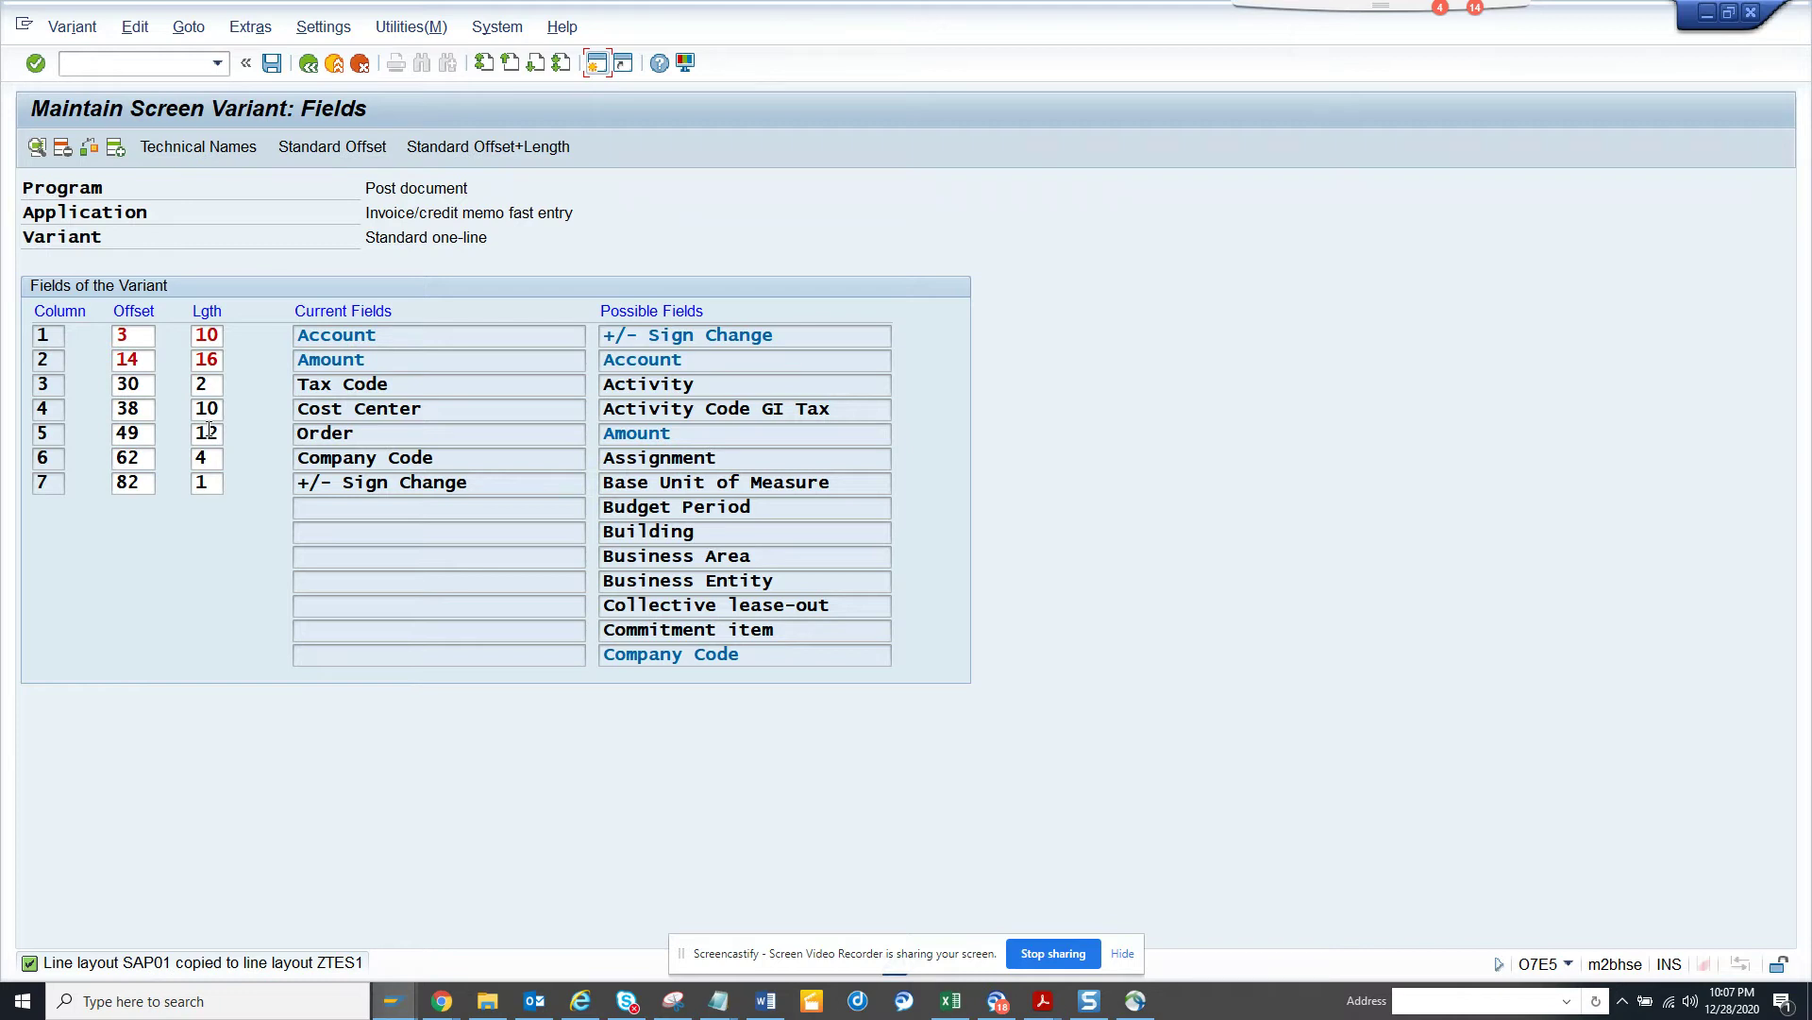
Delete the Order field from ZTES1, dismissing the field sequence error along the way.
left_click(209, 431)
left_click(44, 432)
left_click(62, 149)
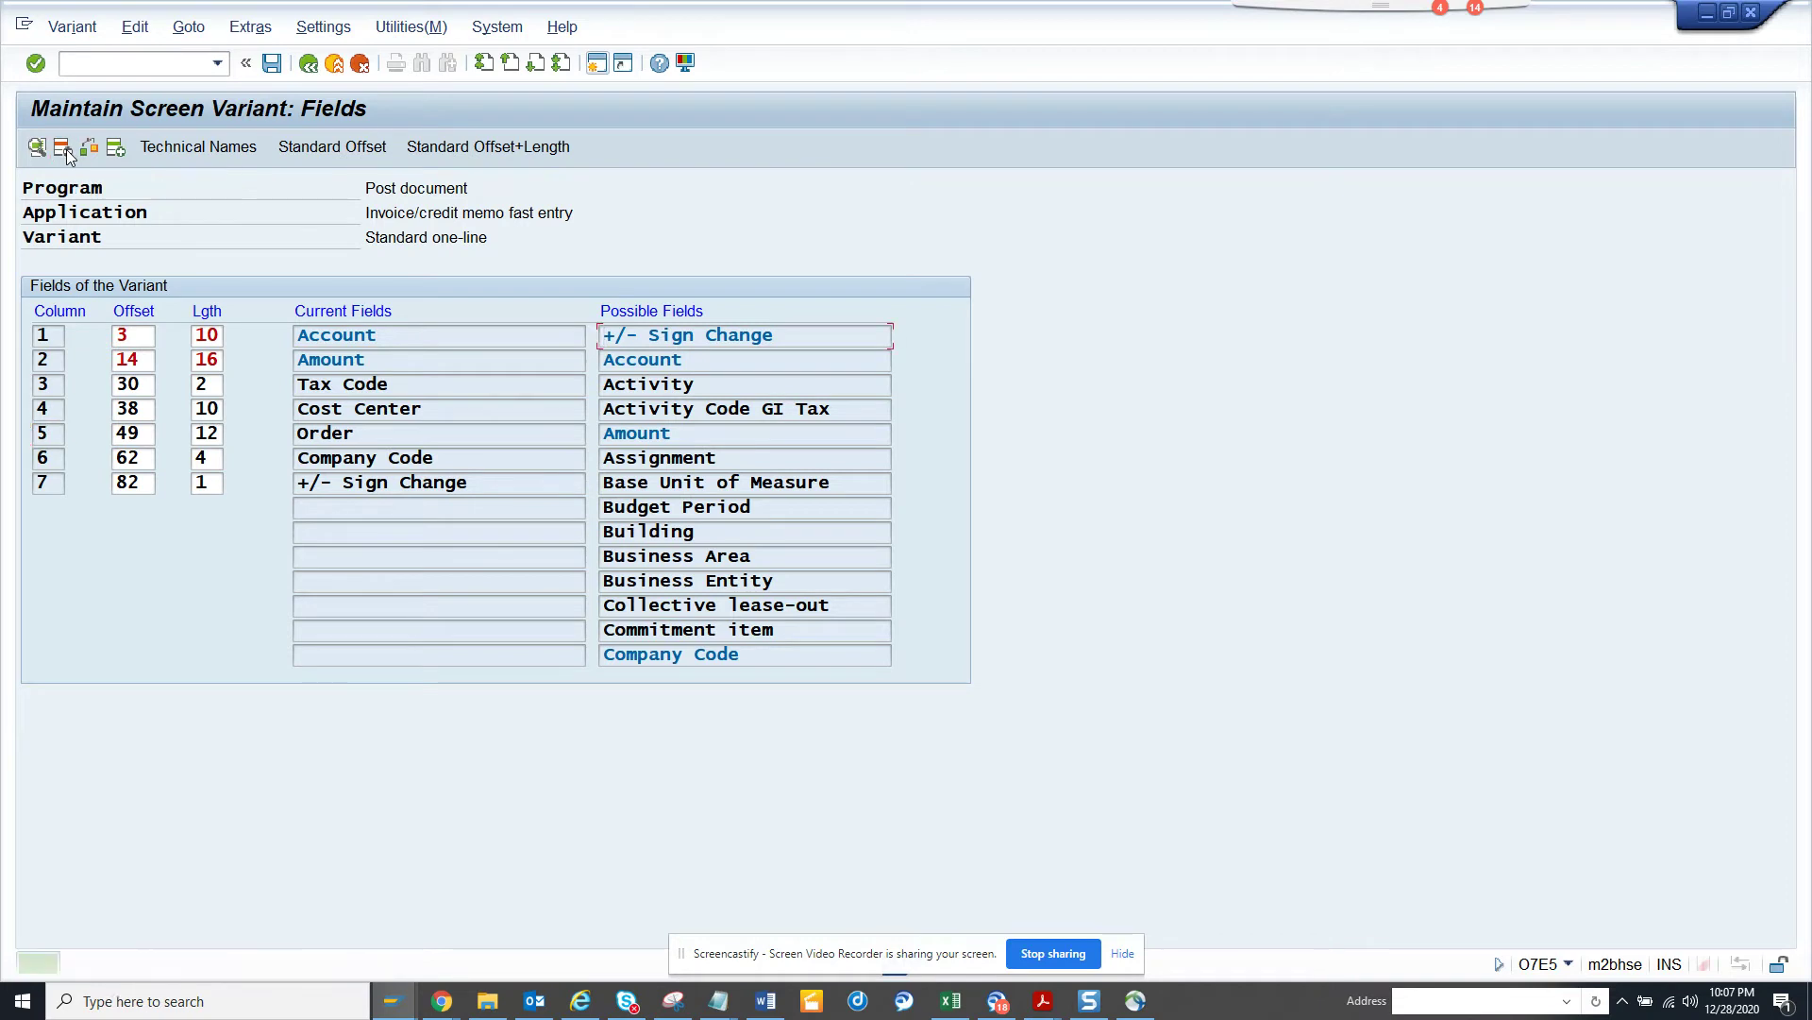
left_click(139, 439)
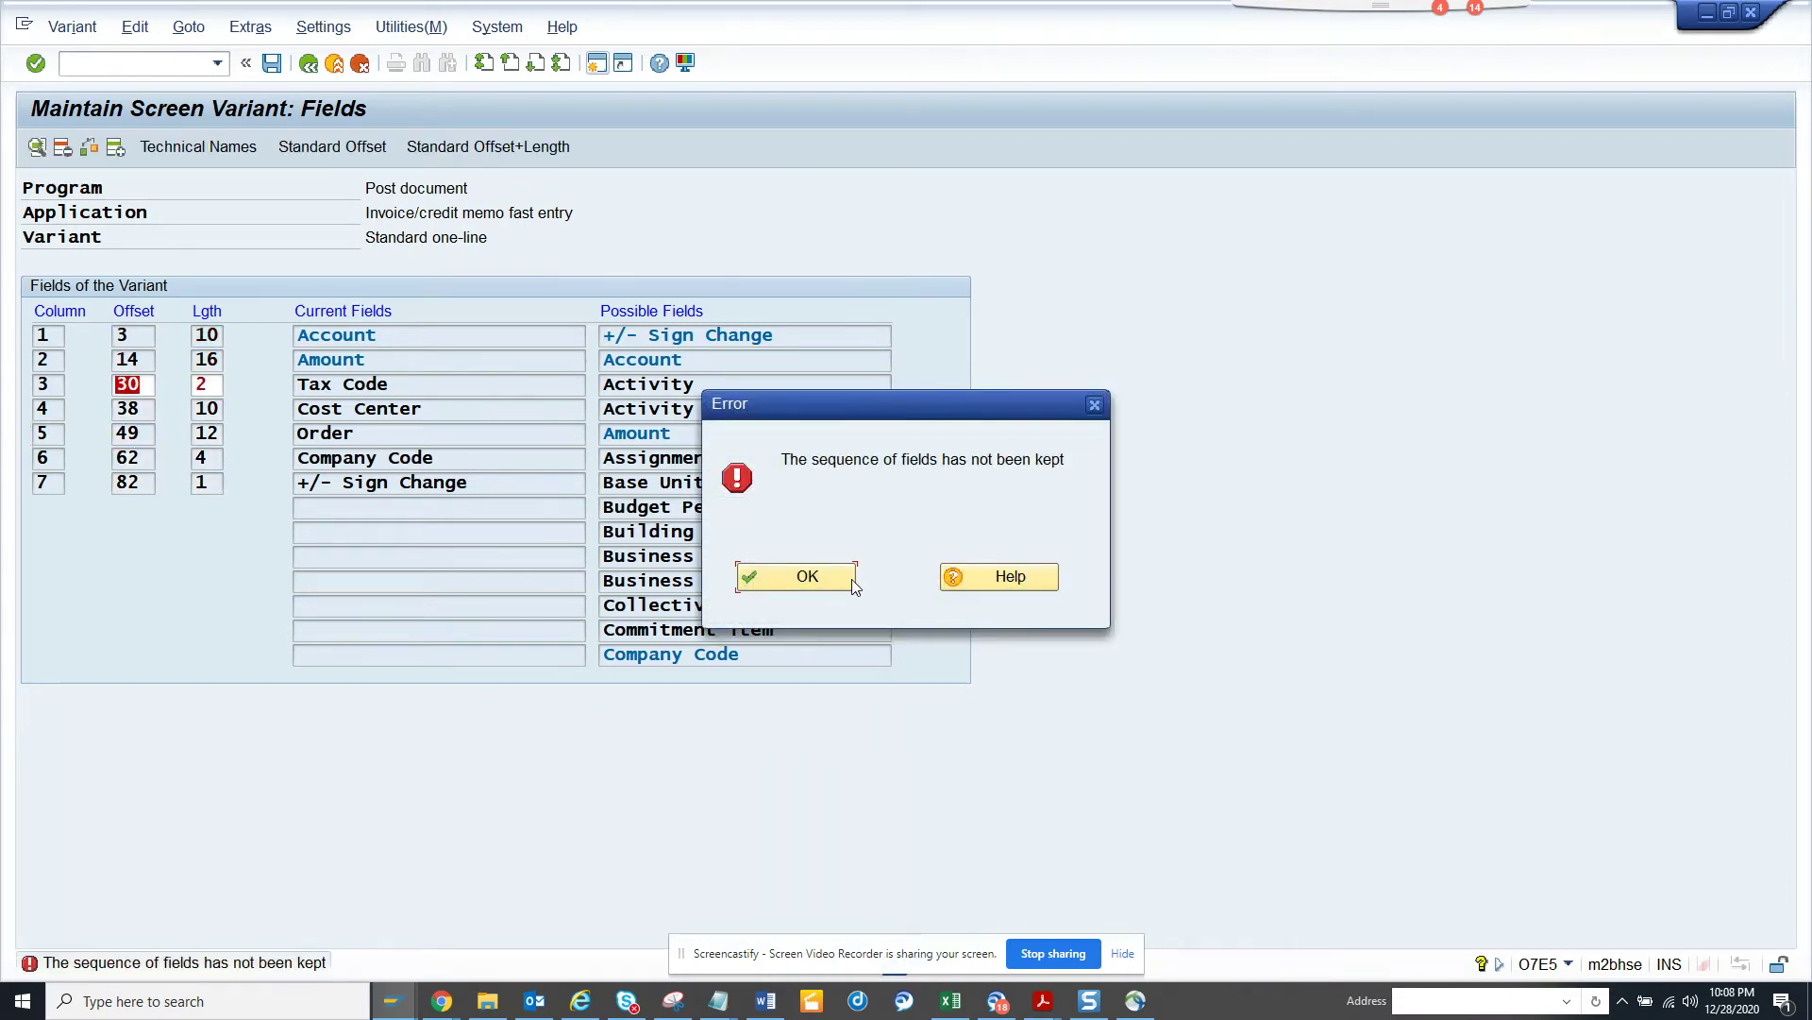
left_click(830, 578)
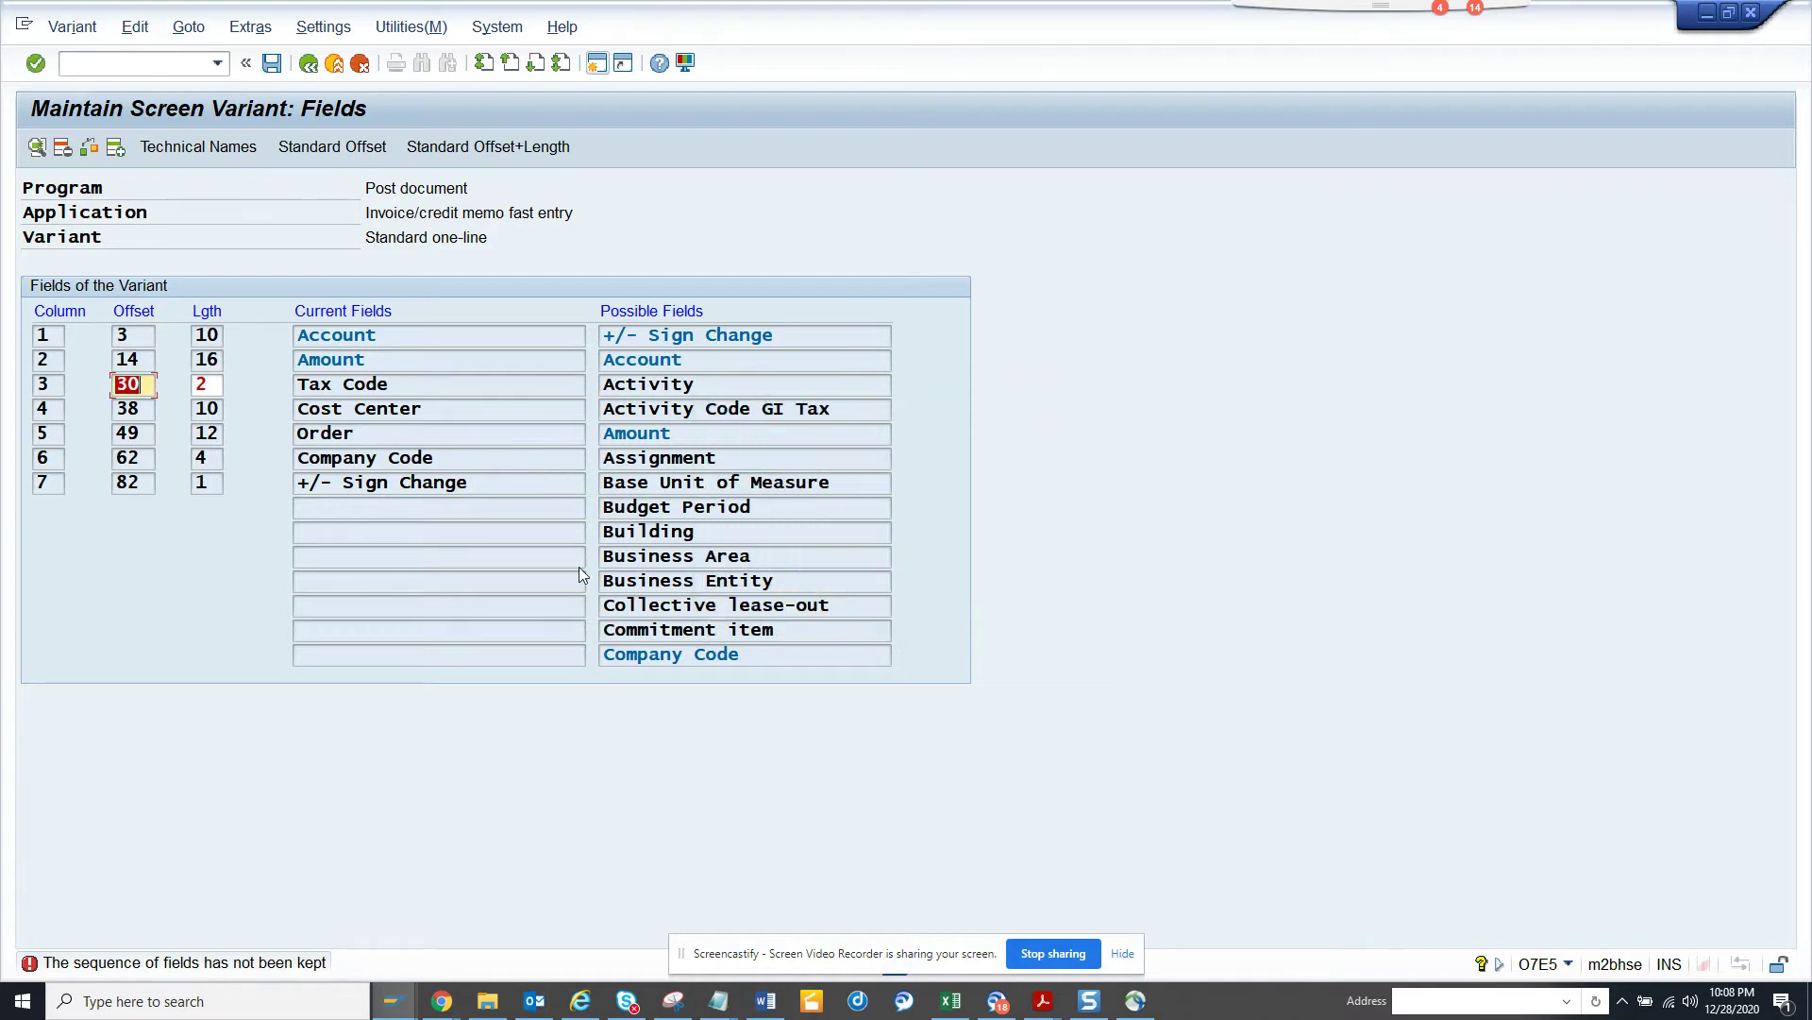
left_click(217, 433)
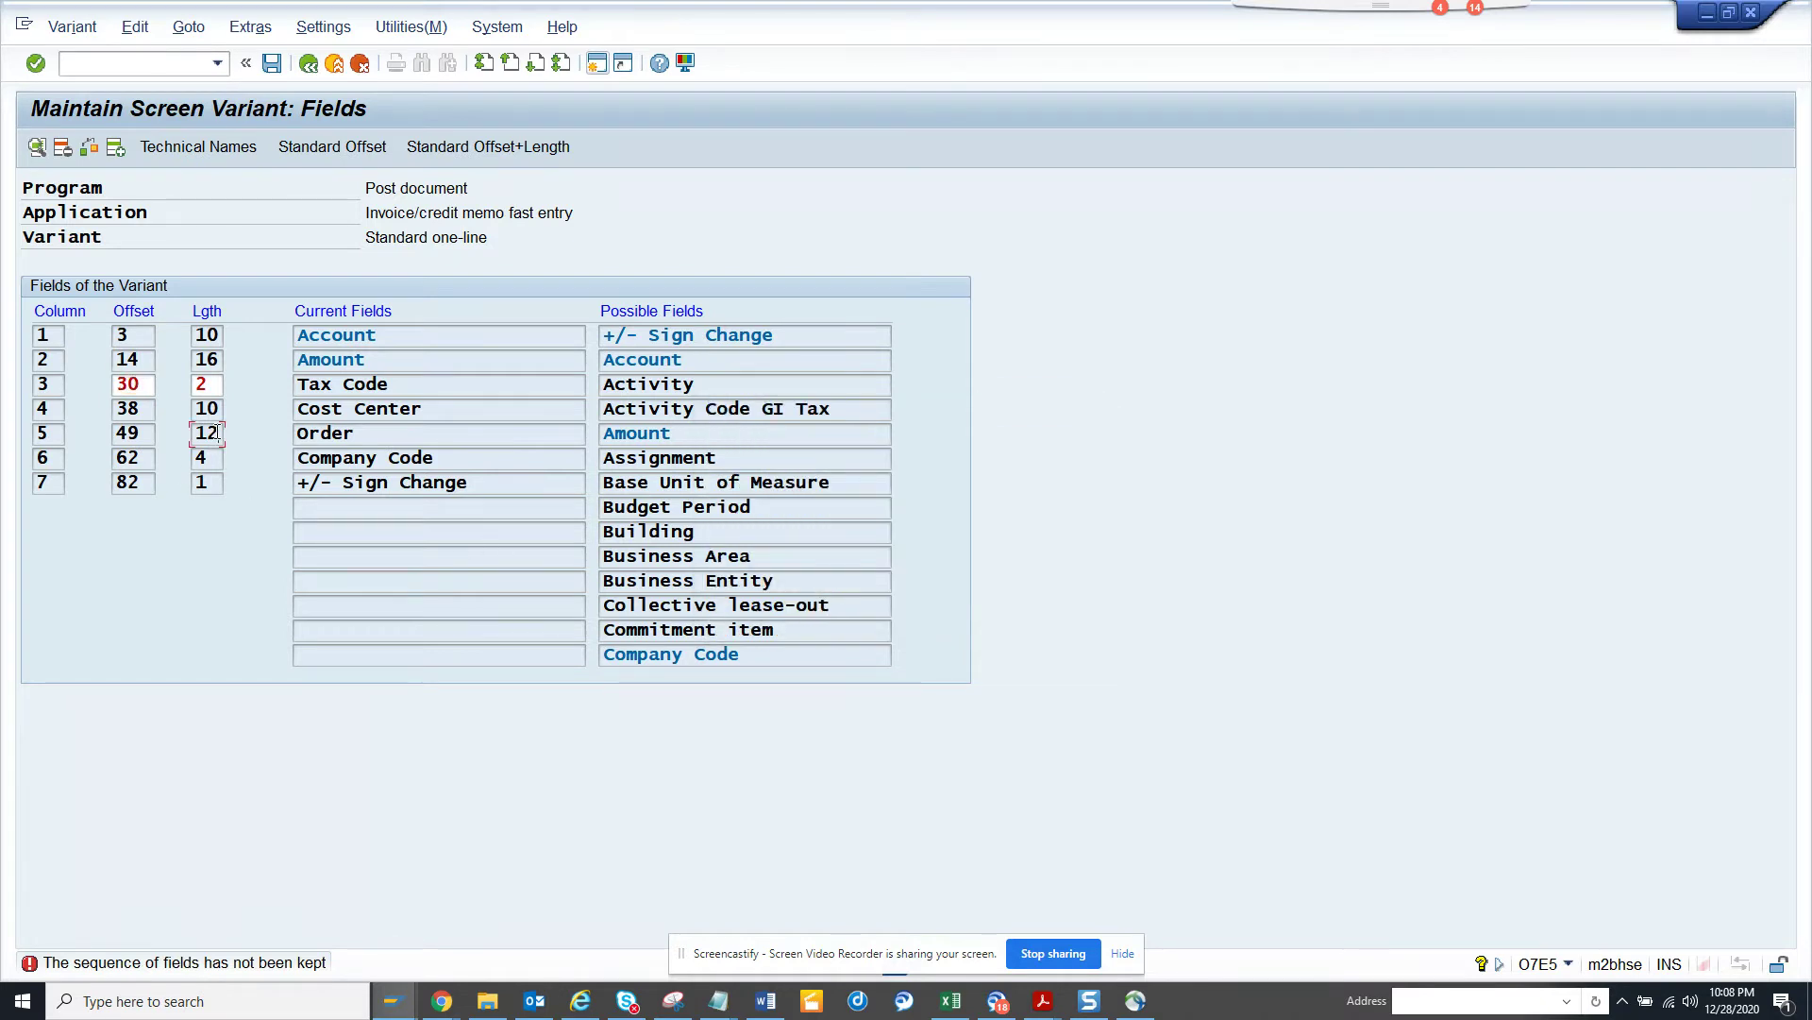
left_click(72, 153)
left_click(218, 377)
key("Return")
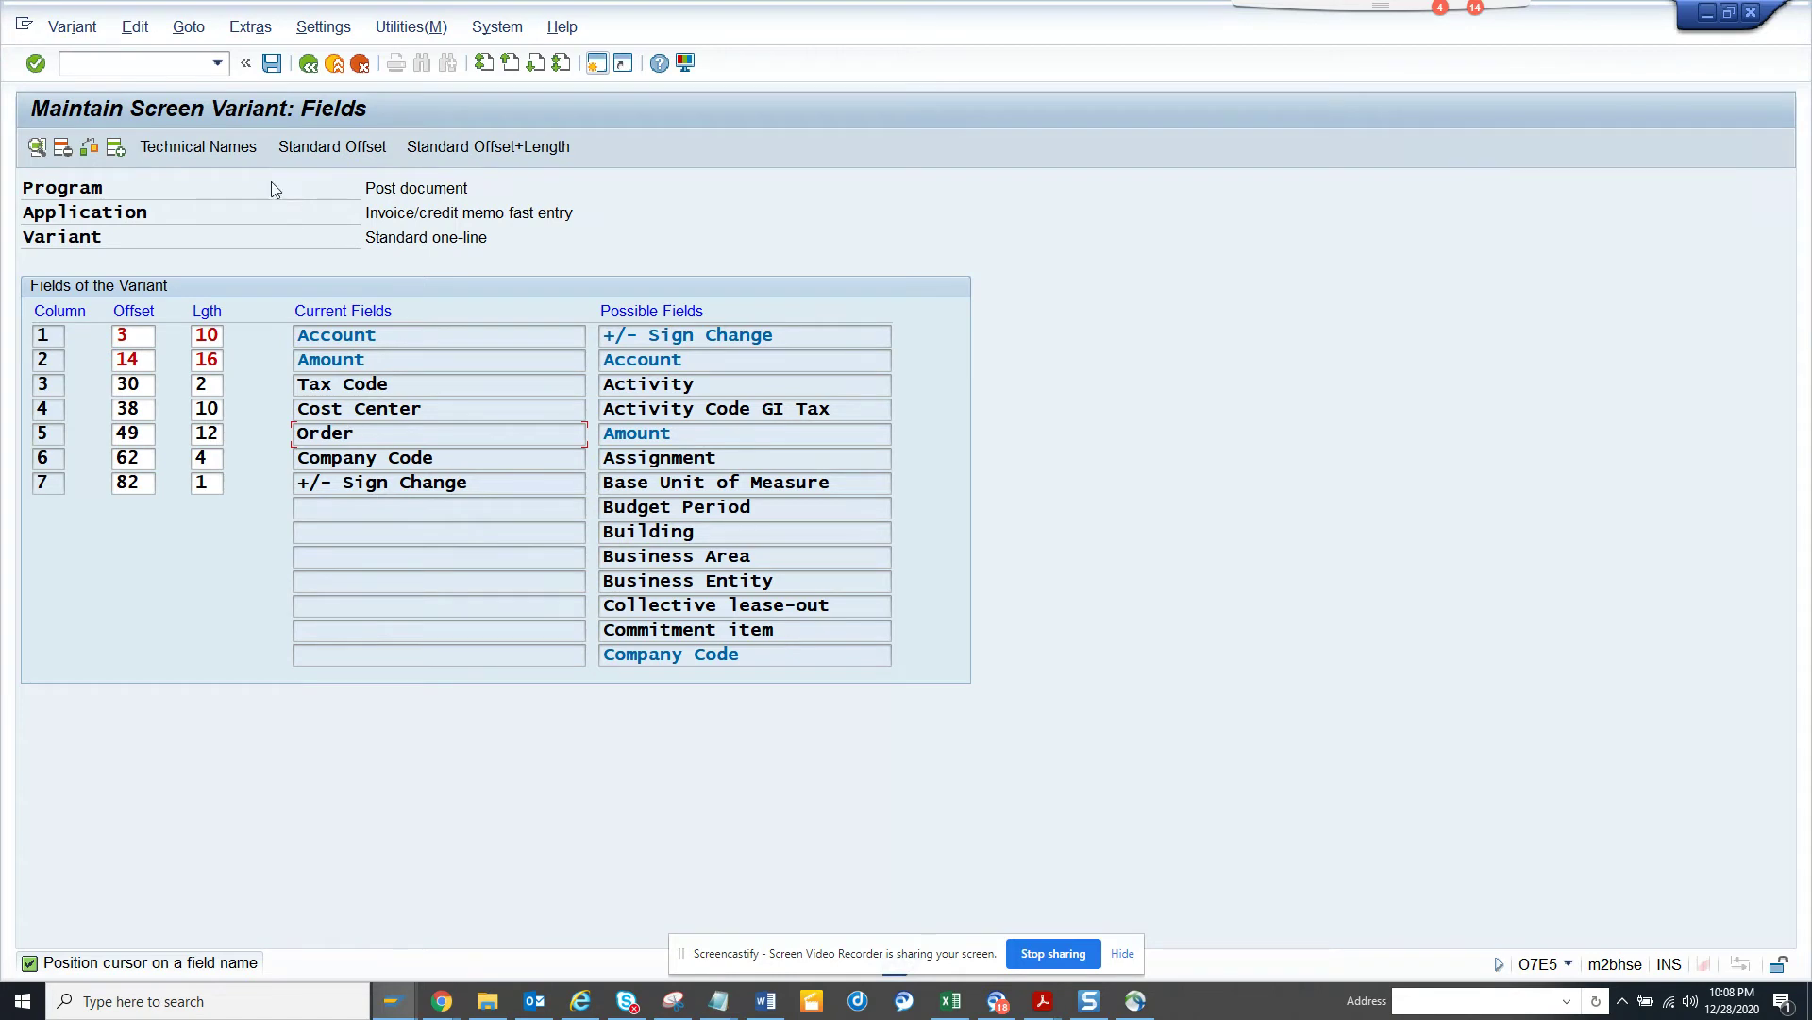
left_click(62, 149)
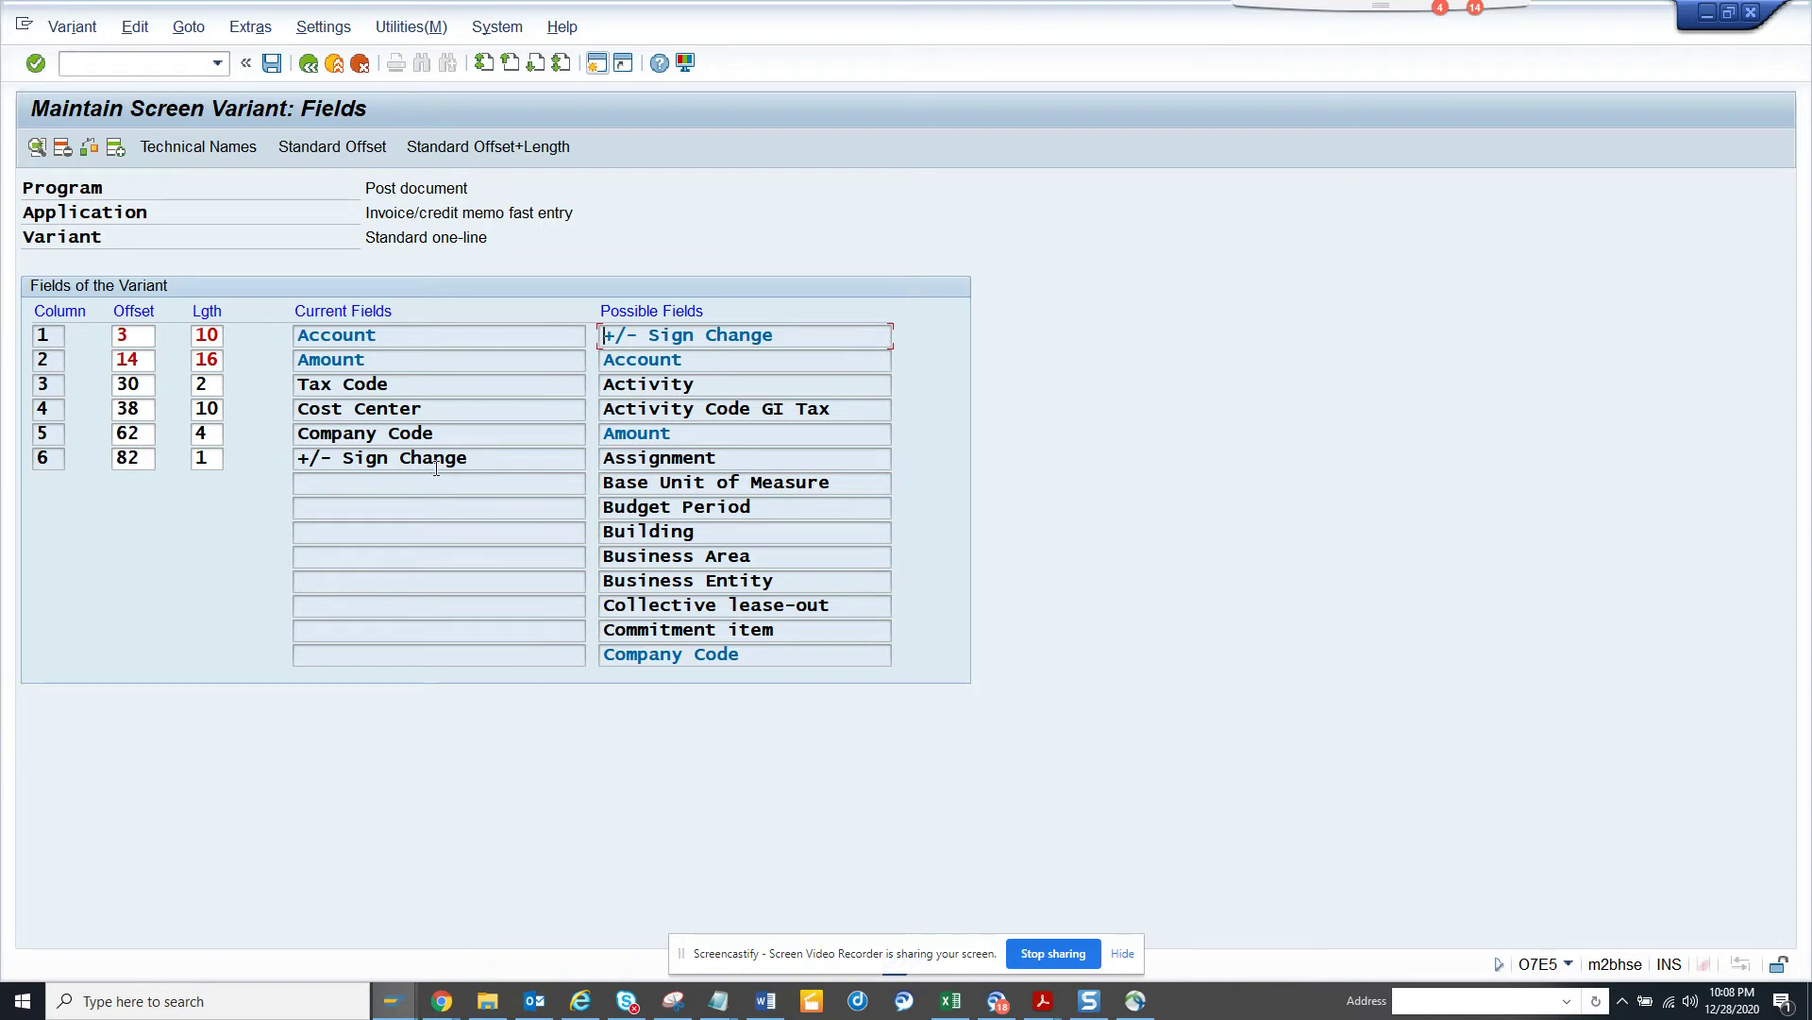
Set Tax Code offset to 31 and +/- Sign Change offset to 67, then save under the workbench request.
left_click(271, 62)
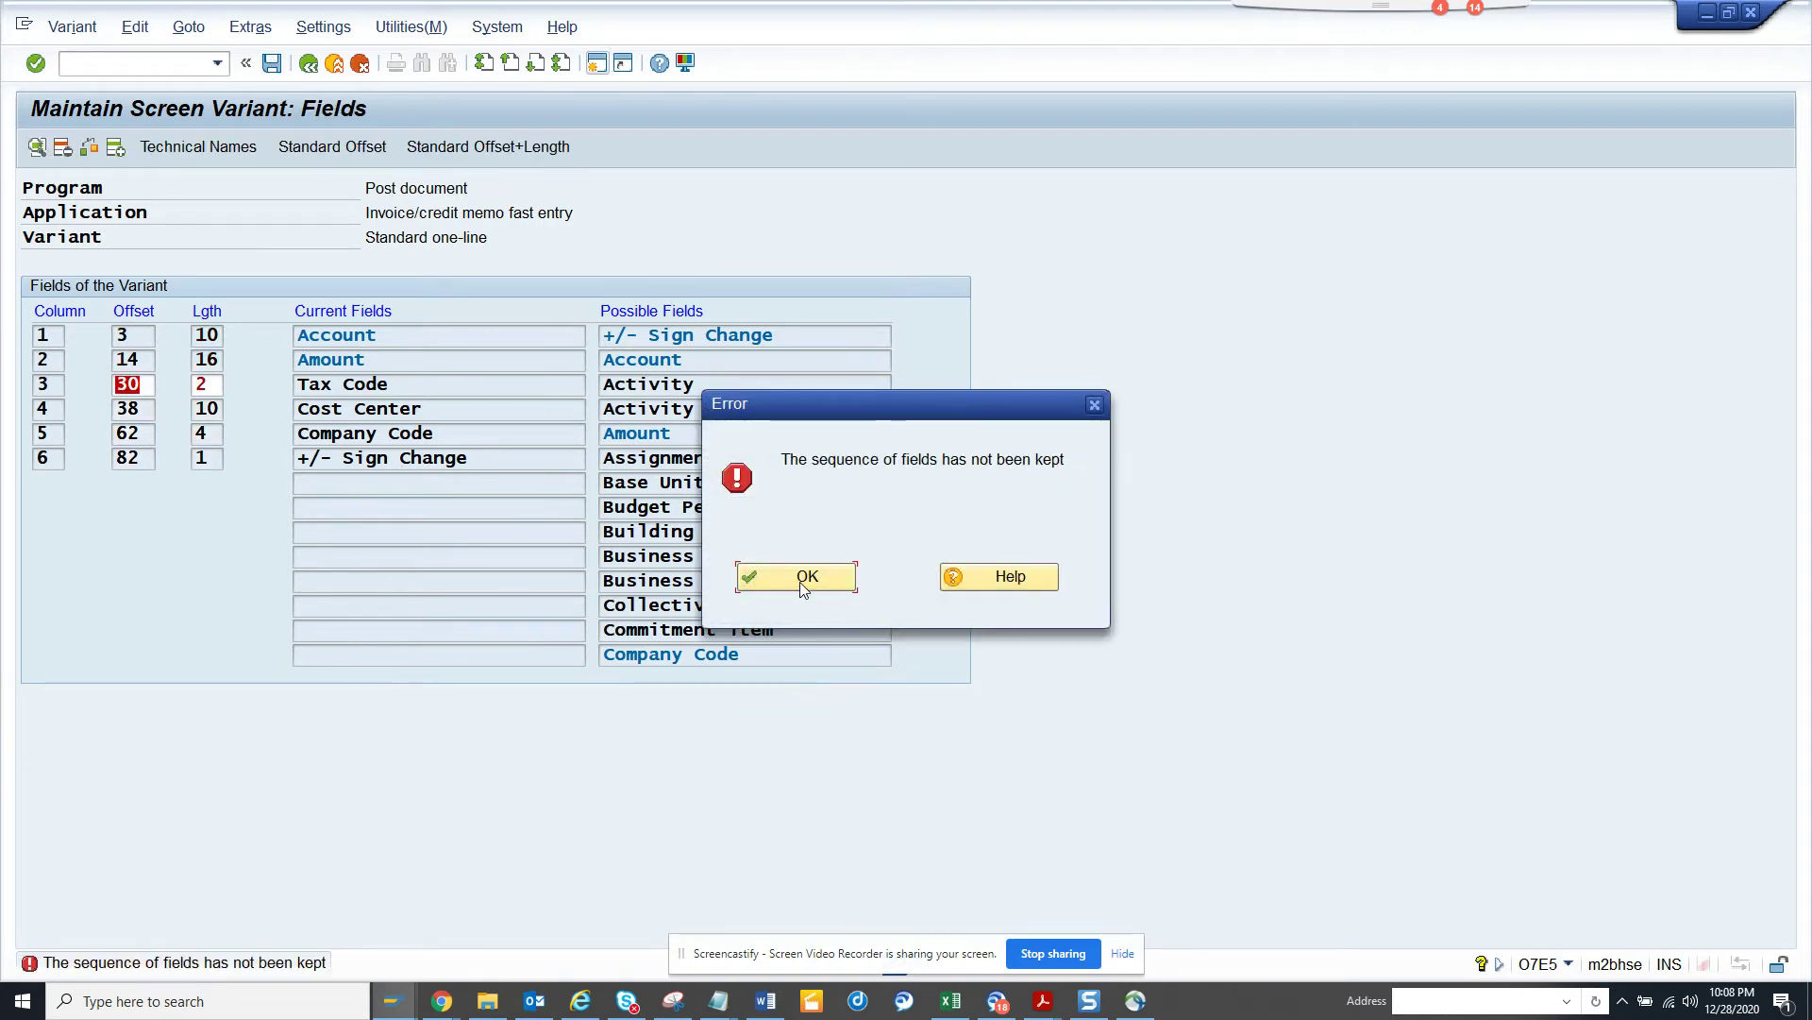
left_click(804, 577)
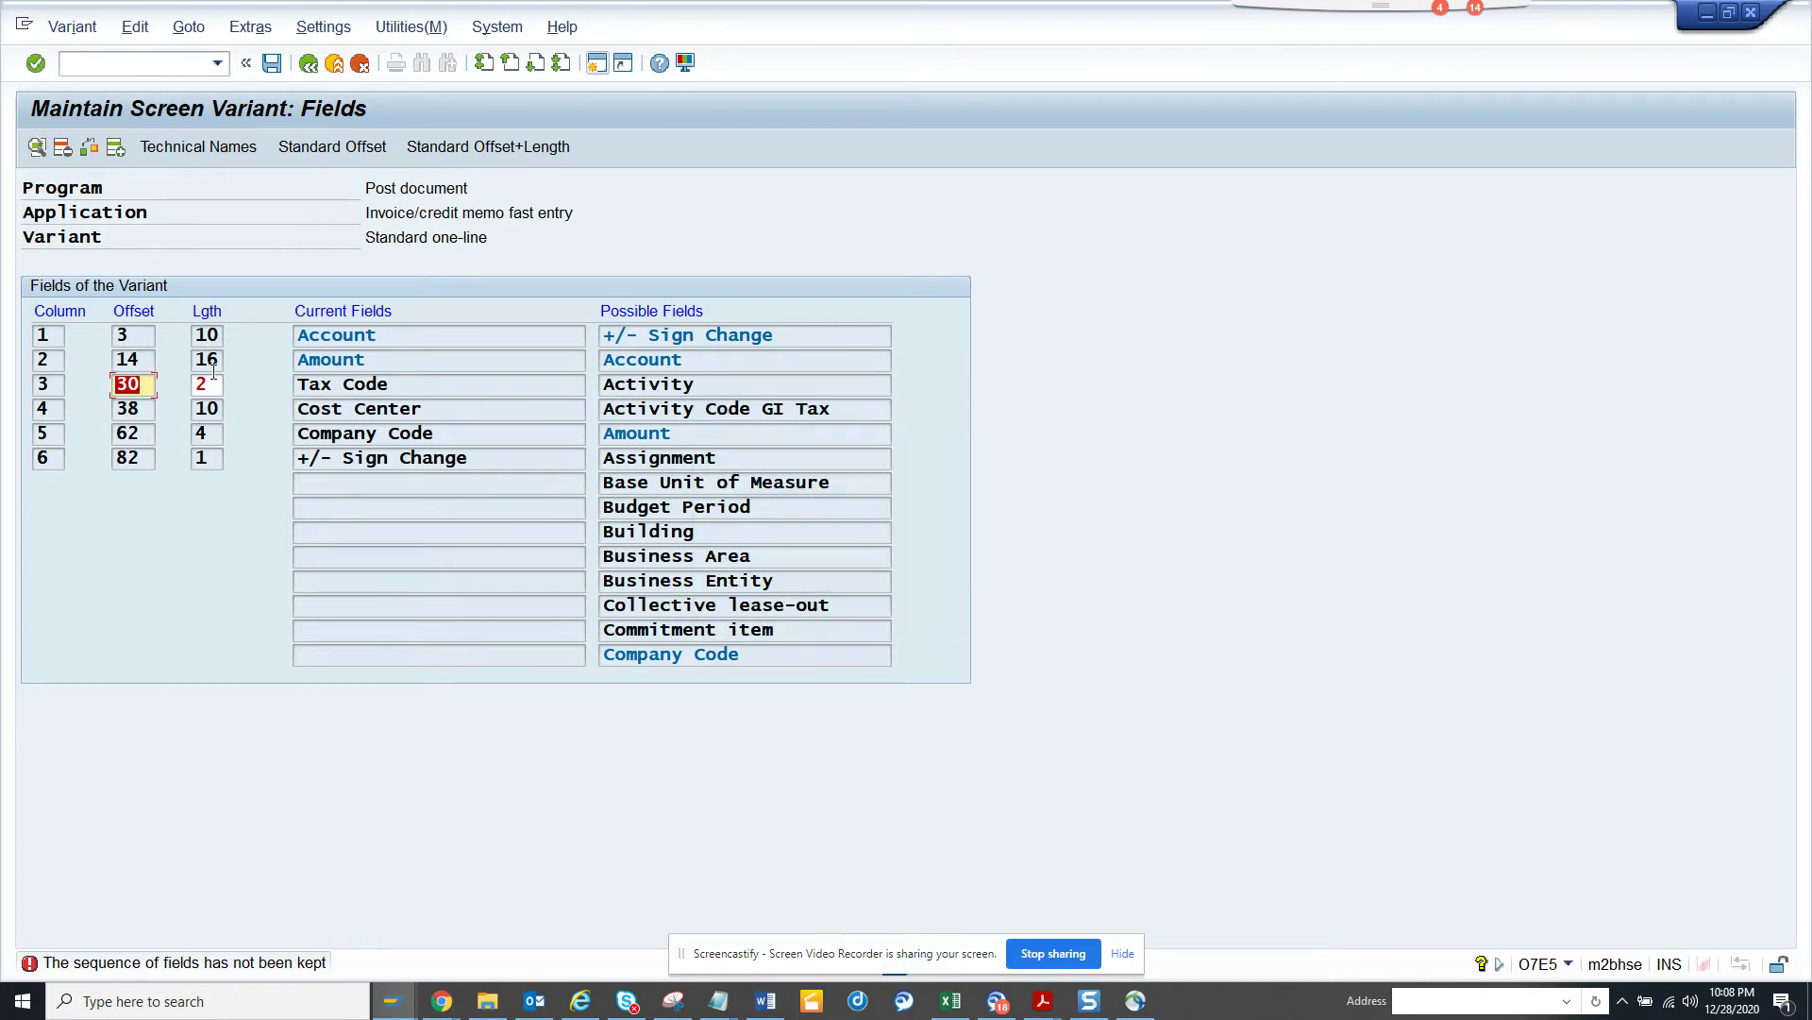
type("31")
key("Return")
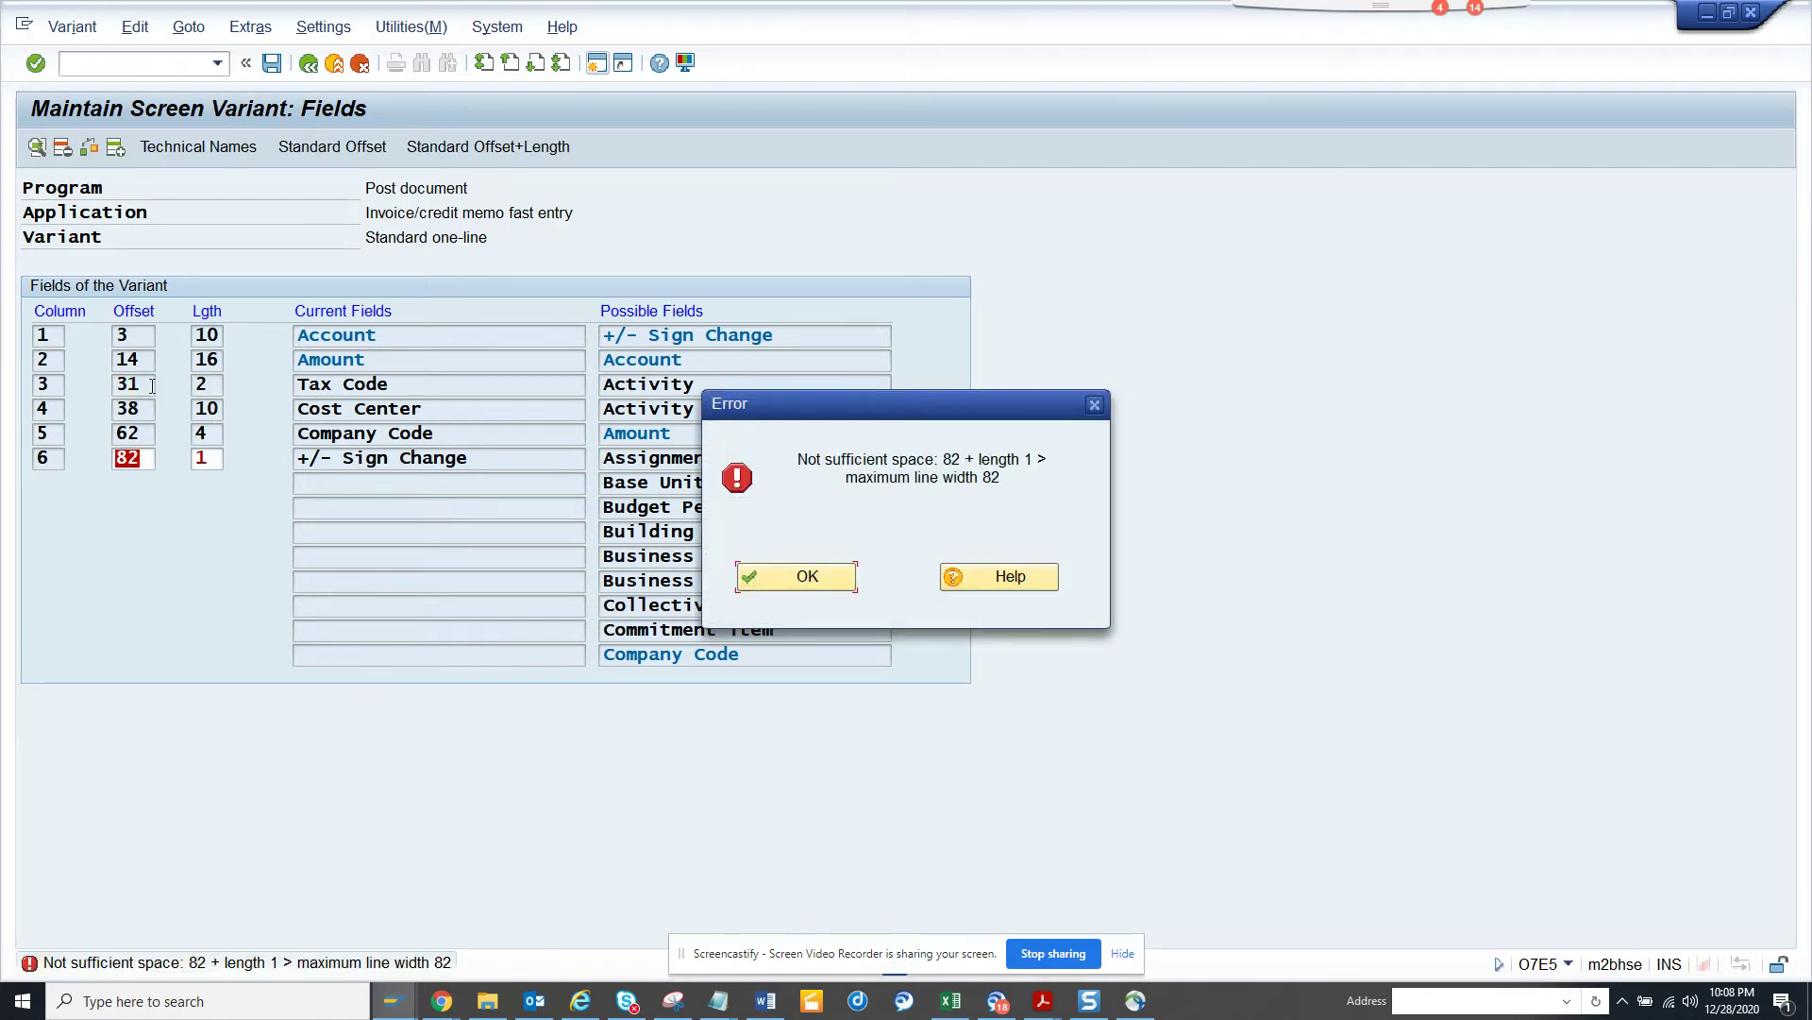
left_click(147, 459)
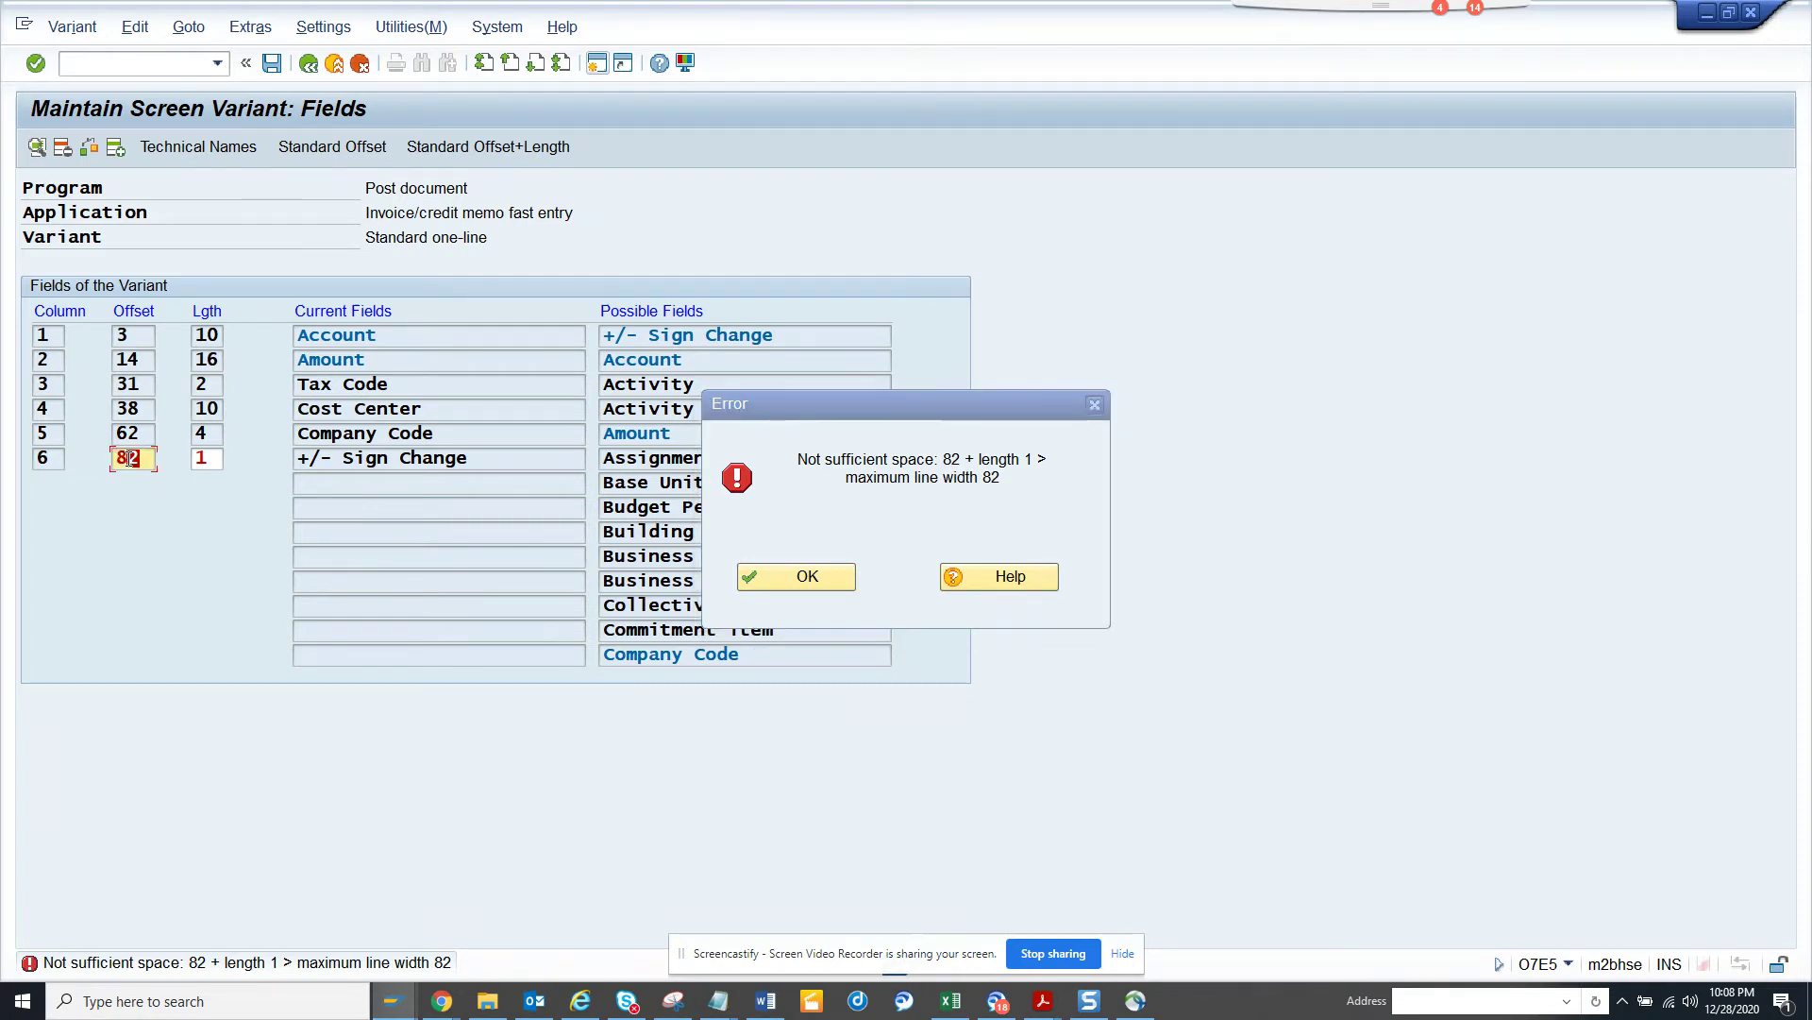
left_click_drag(129, 459, 115, 459)
type("67")
key("ctrl+s")
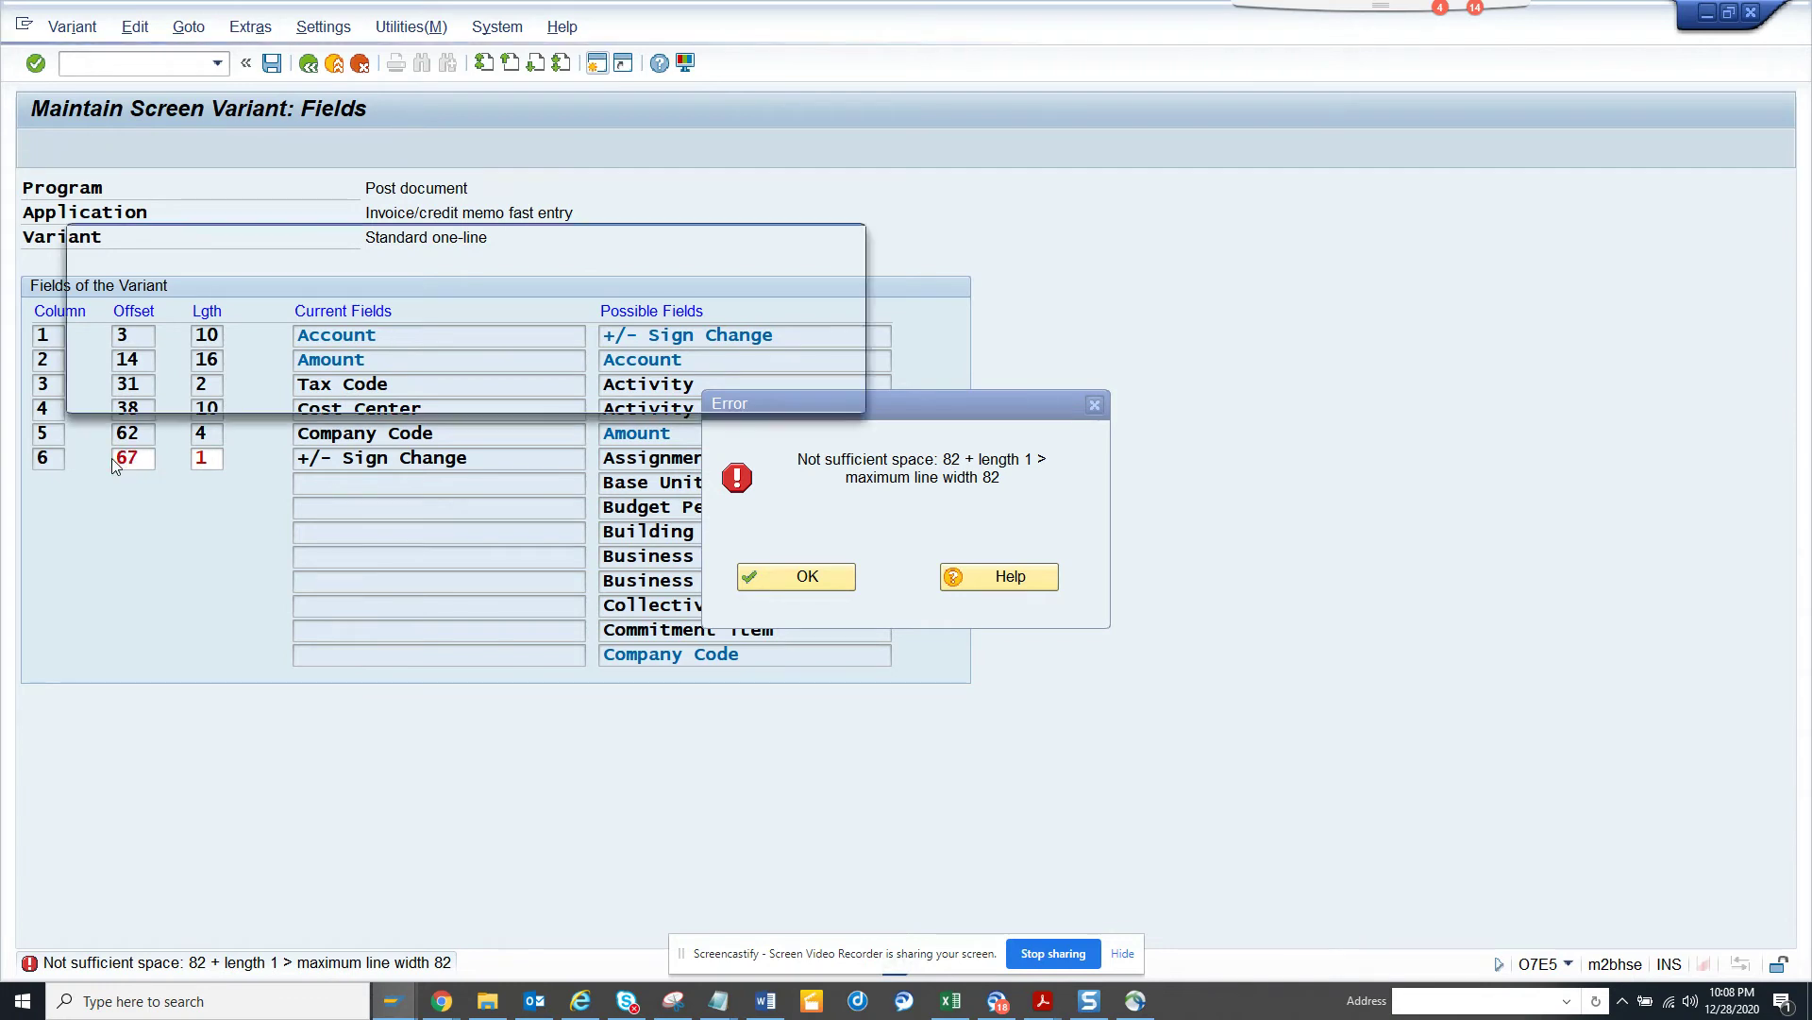
left_click(570, 391)
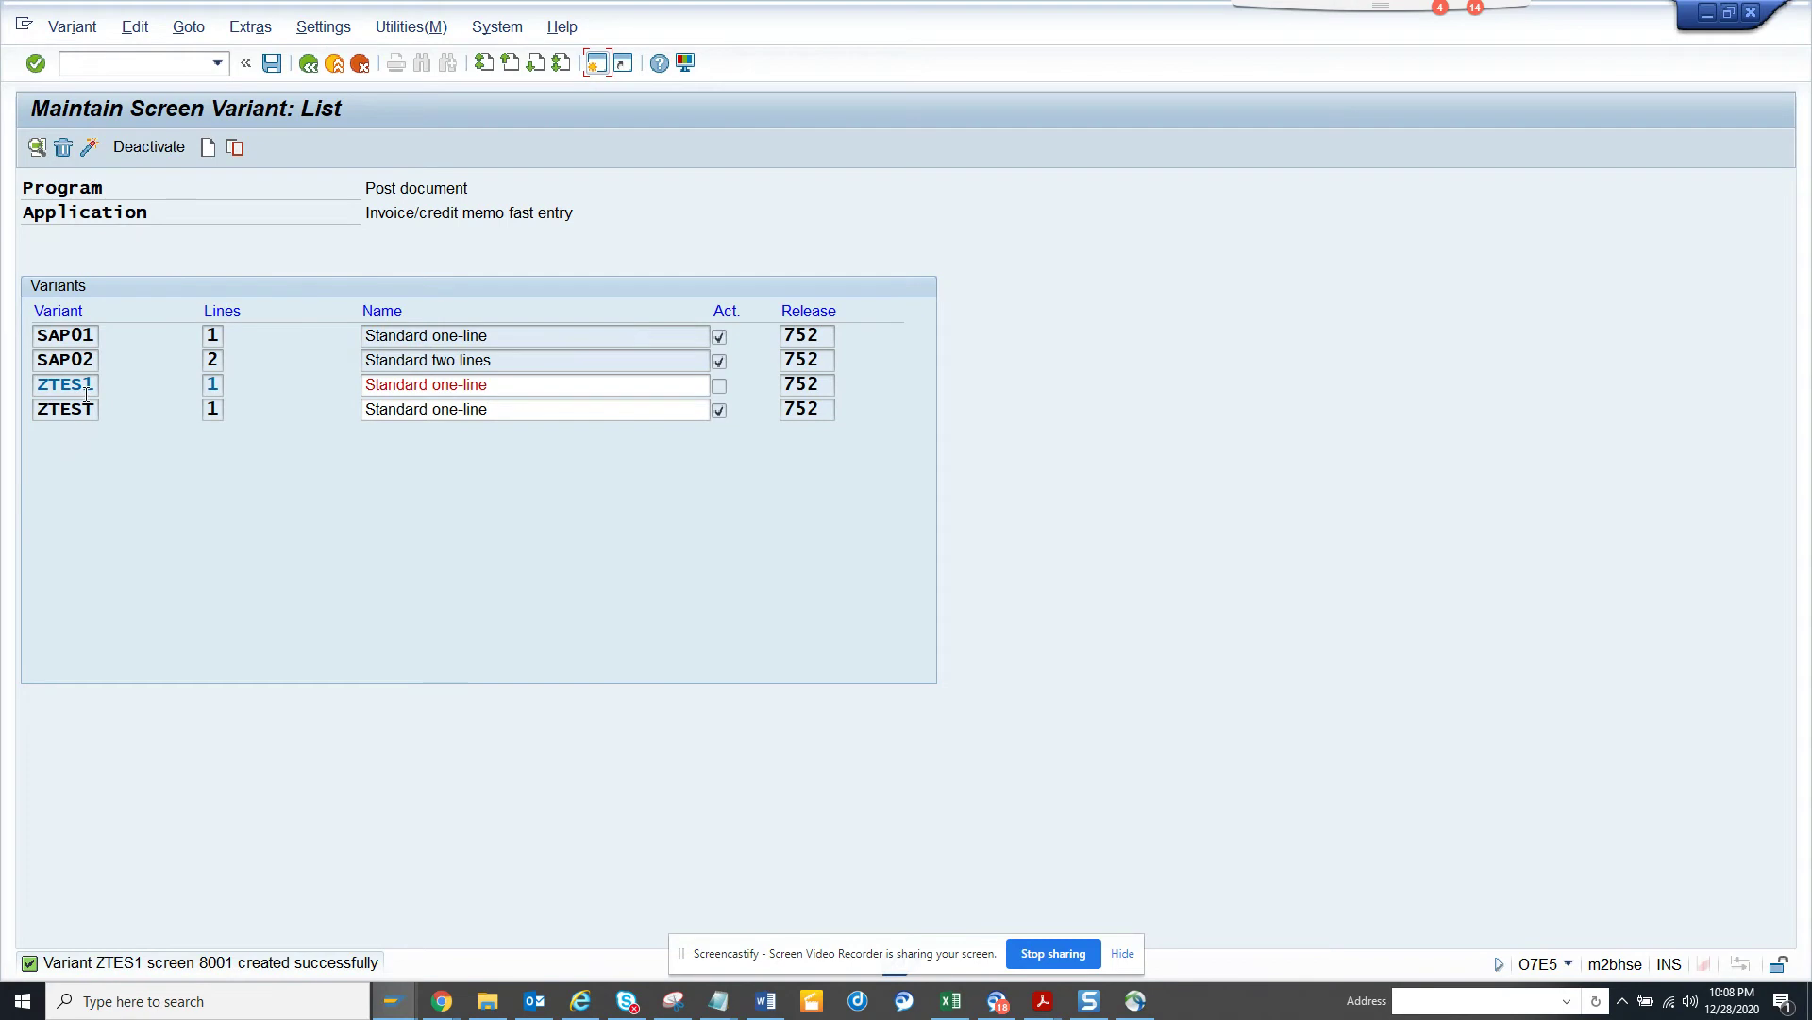
Open ZTES1's field list and change Cost Center's offset to 34.
double_click(86, 387)
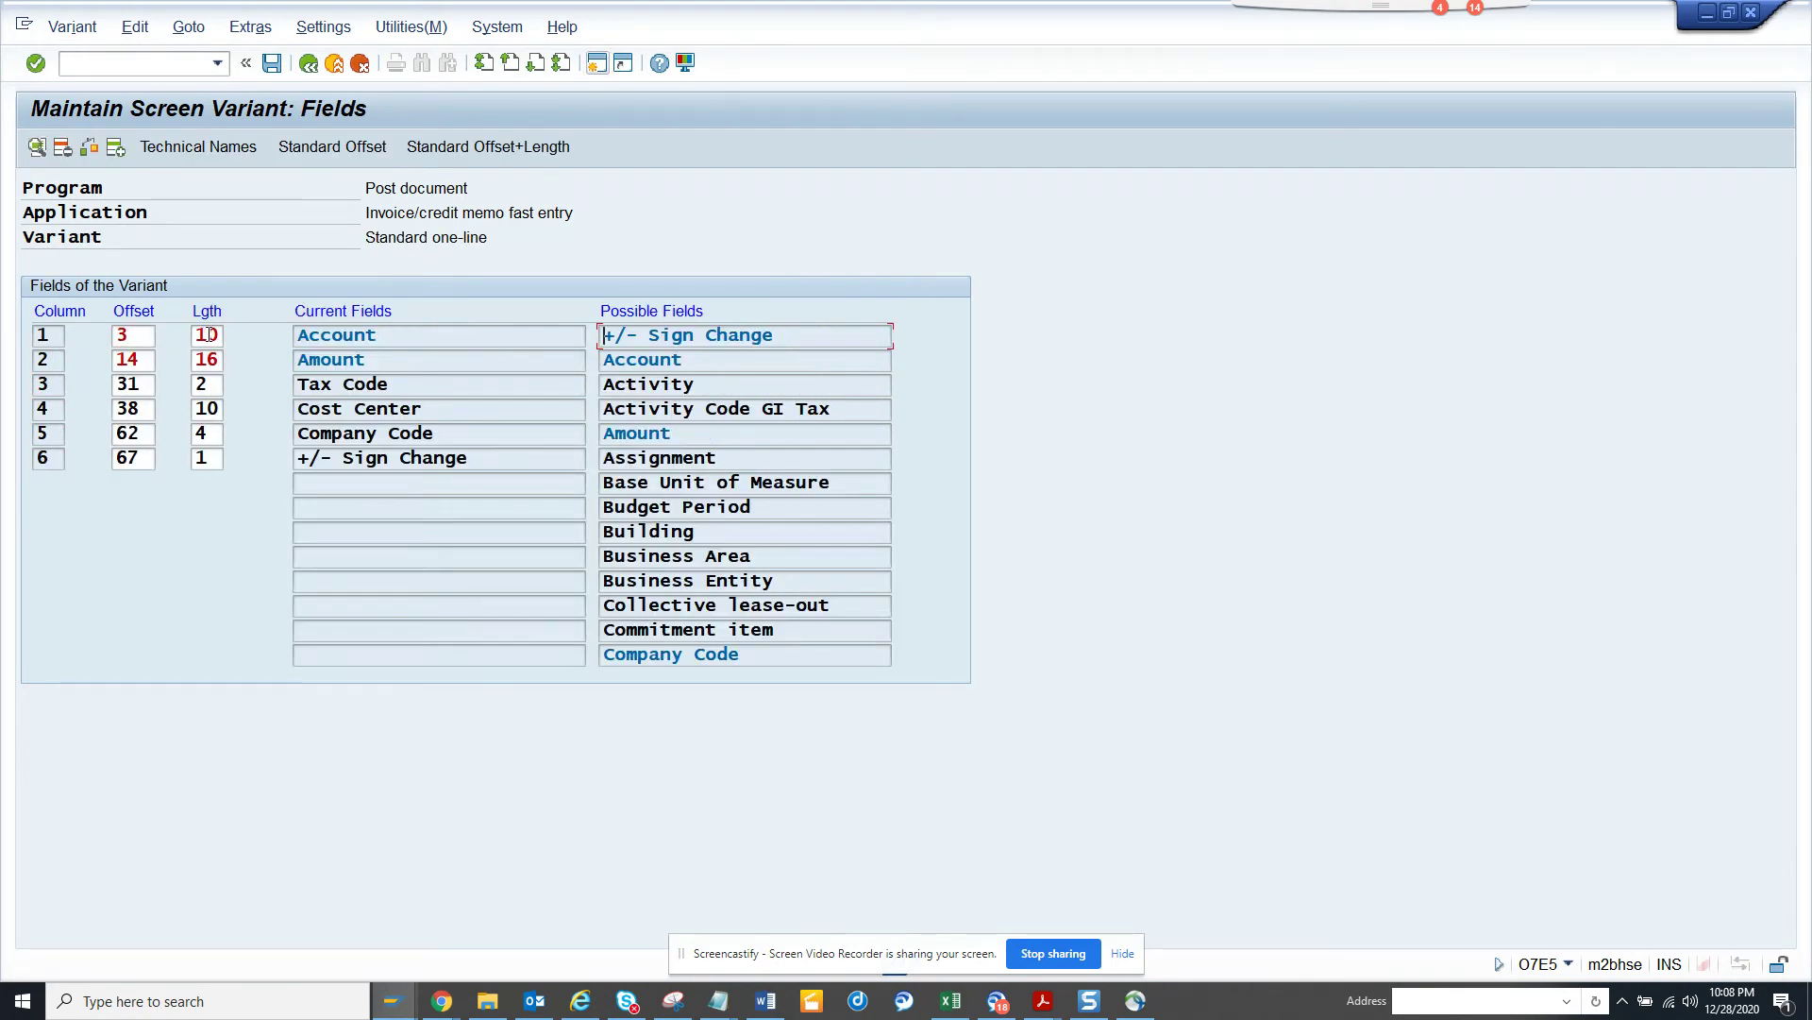
double_click(130, 360)
double_click(202, 359)
left_click(140, 409)
left_click_drag(139, 409, 129, 408)
type("4")
Set Company Code offset to 45 and +/- Sign Change offset to 50, then save.
left_click_drag(146, 433, 128, 434)
left_click_drag(128, 435, 67, 438)
type("45")
left_click_drag(153, 457, 17, 486)
type("50")
key("Return")
left_click(271, 63)
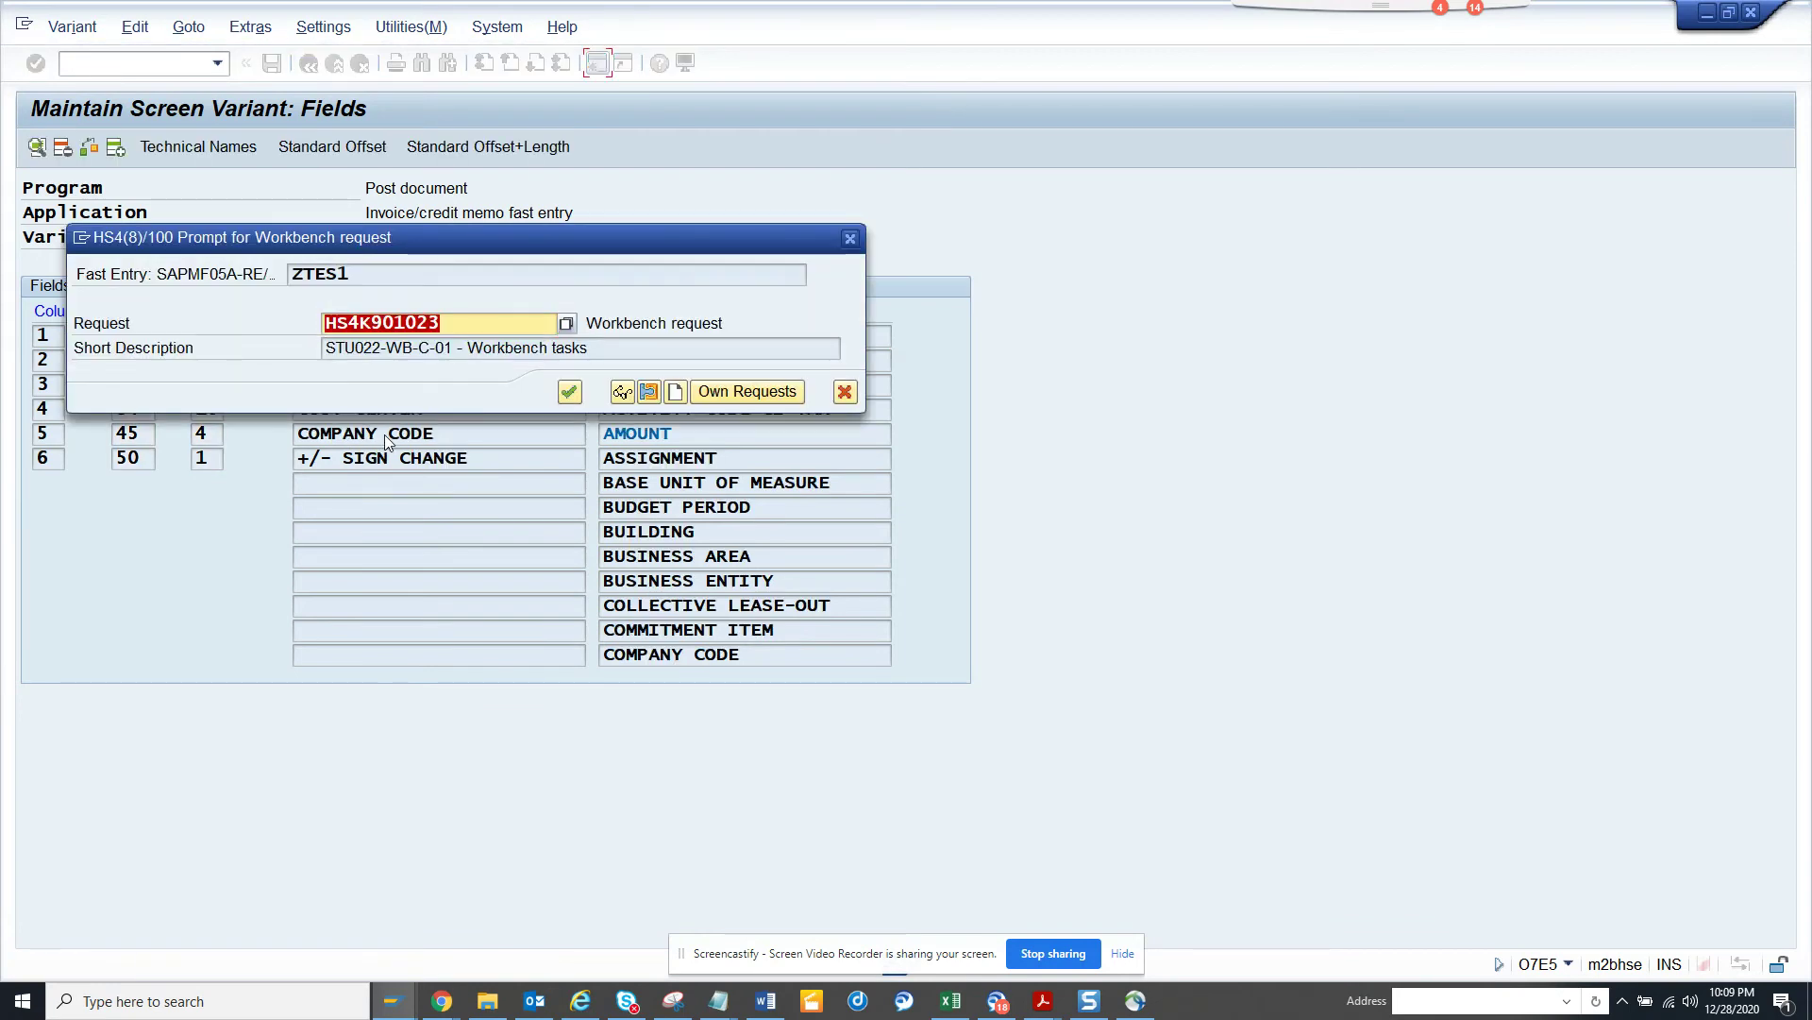
Rename ZTES1's description to 'Custom' and save it under the workbench request.
left_click(569, 391)
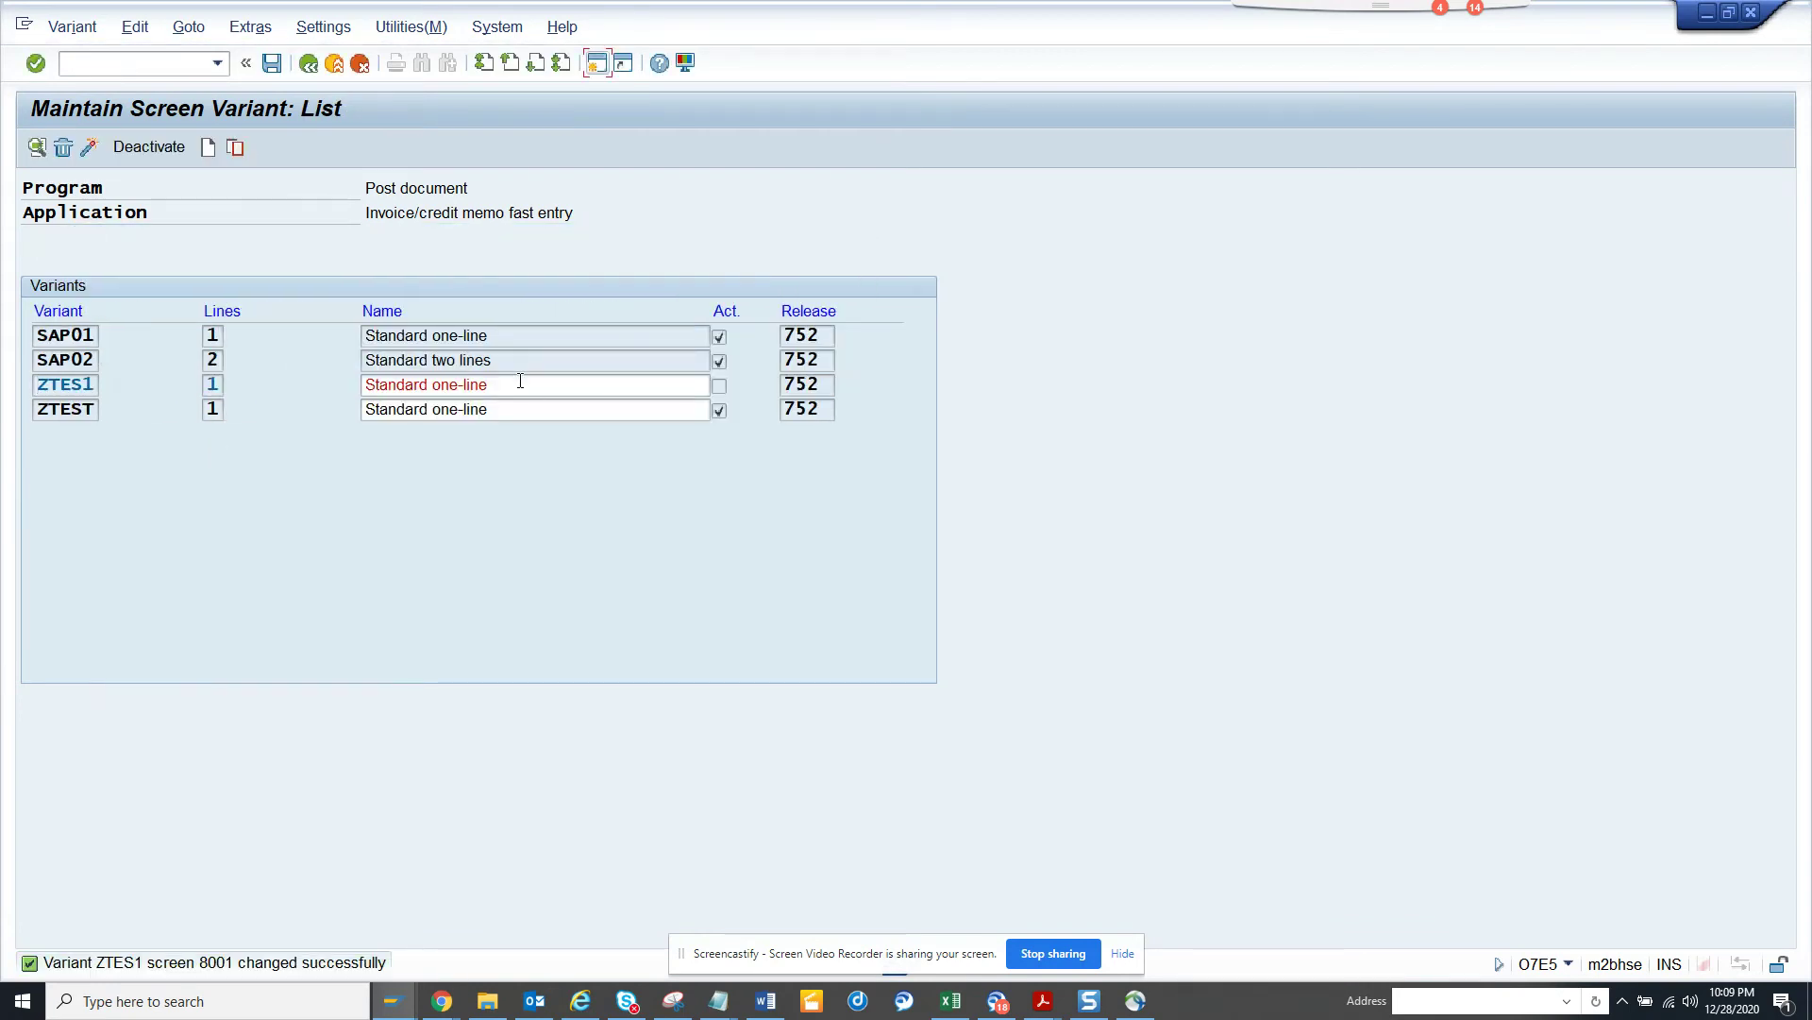
left_click_drag(520, 380, 321, 395)
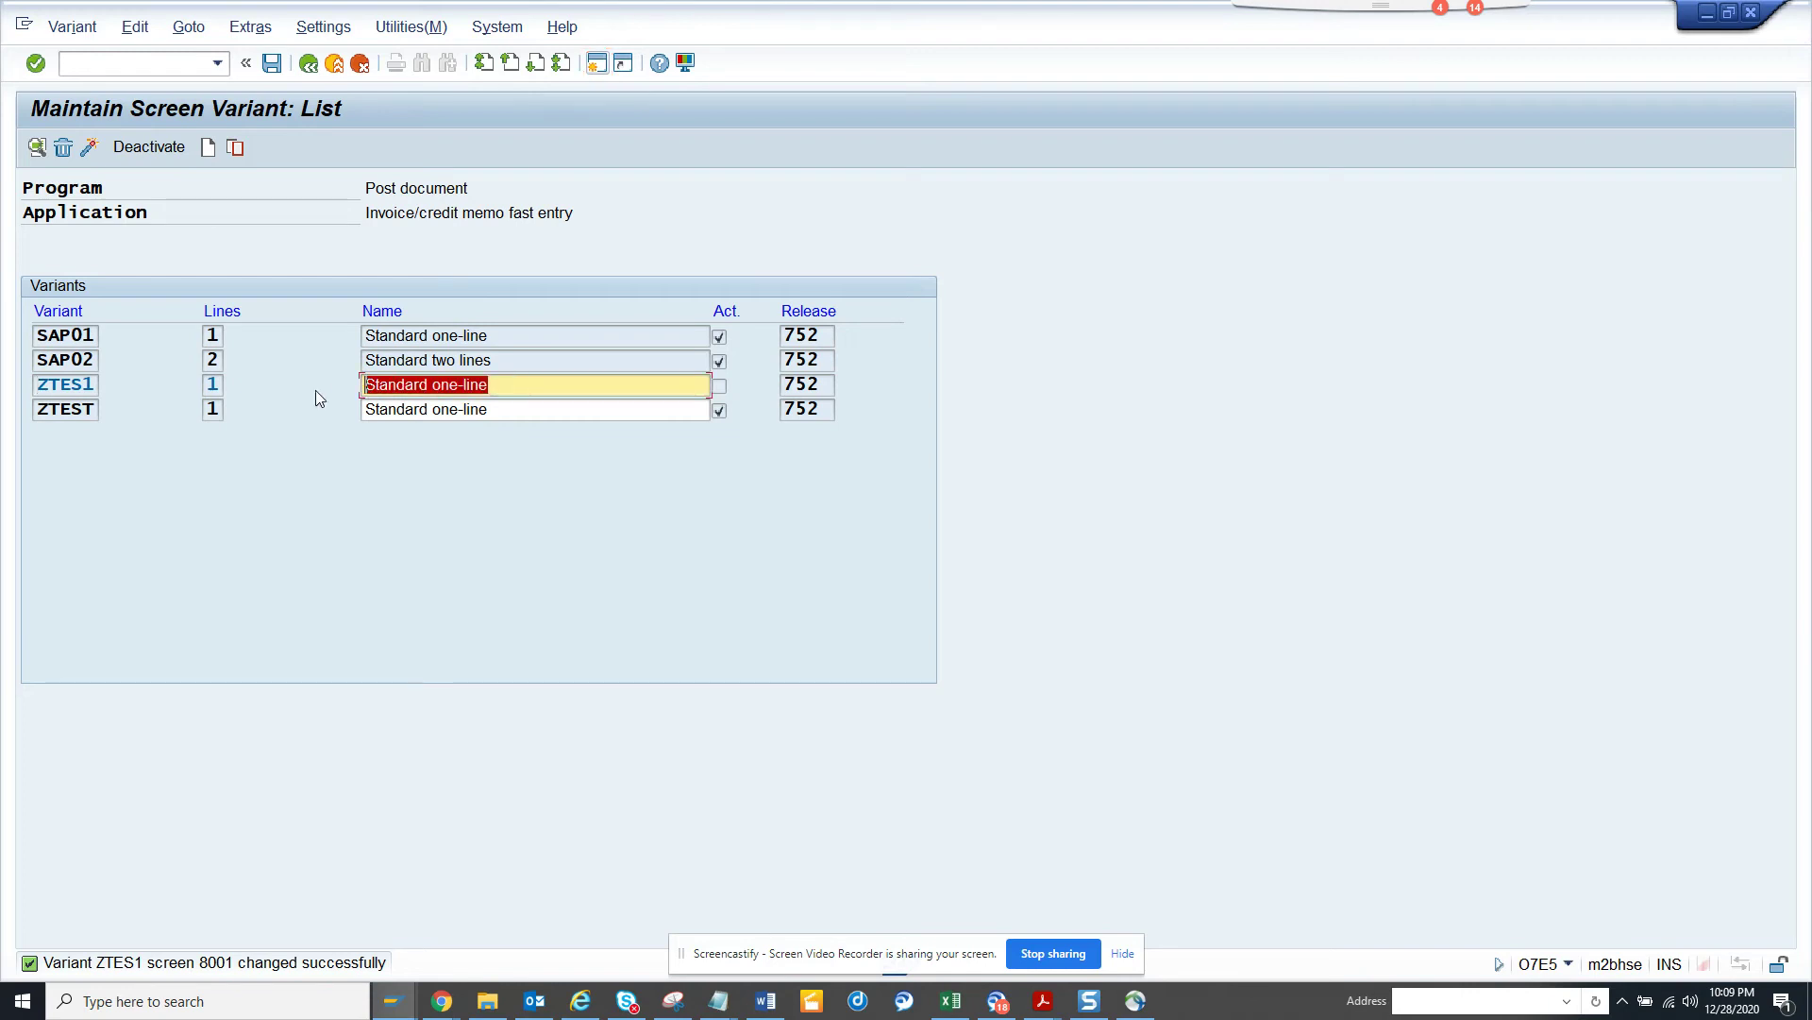
type("Custom")
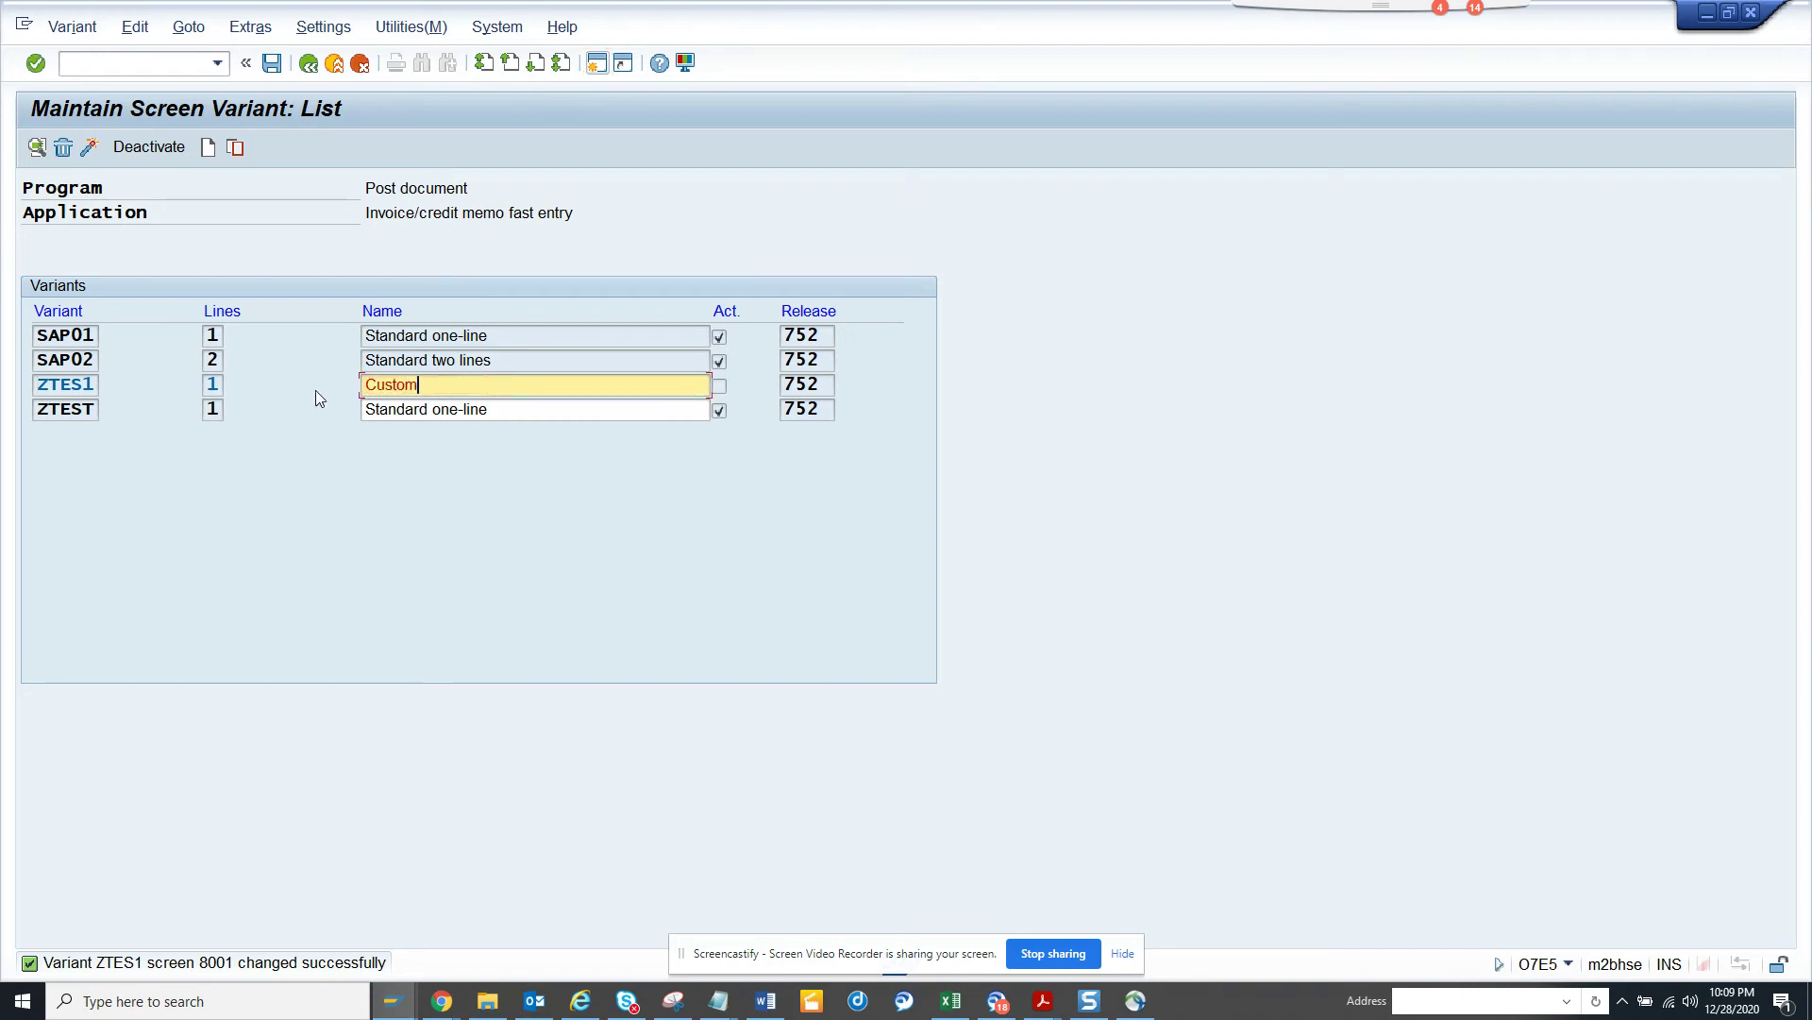
left_click(272, 62)
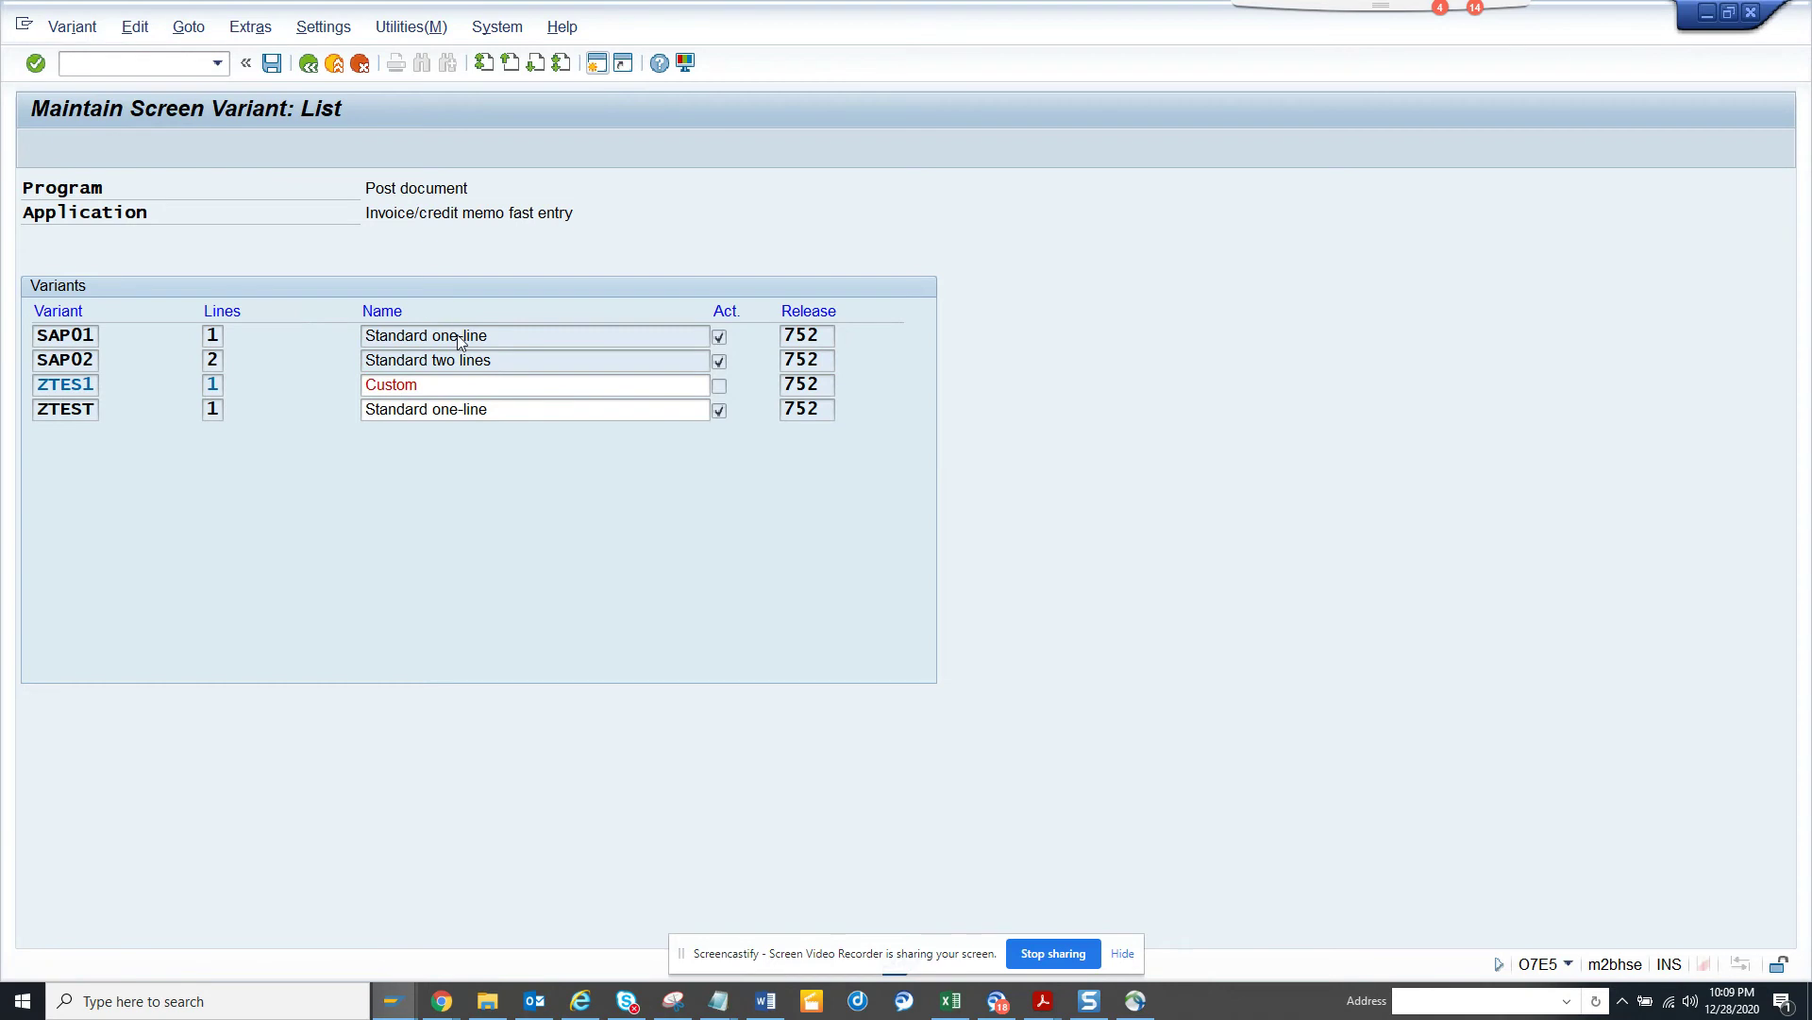
left_click(569, 391)
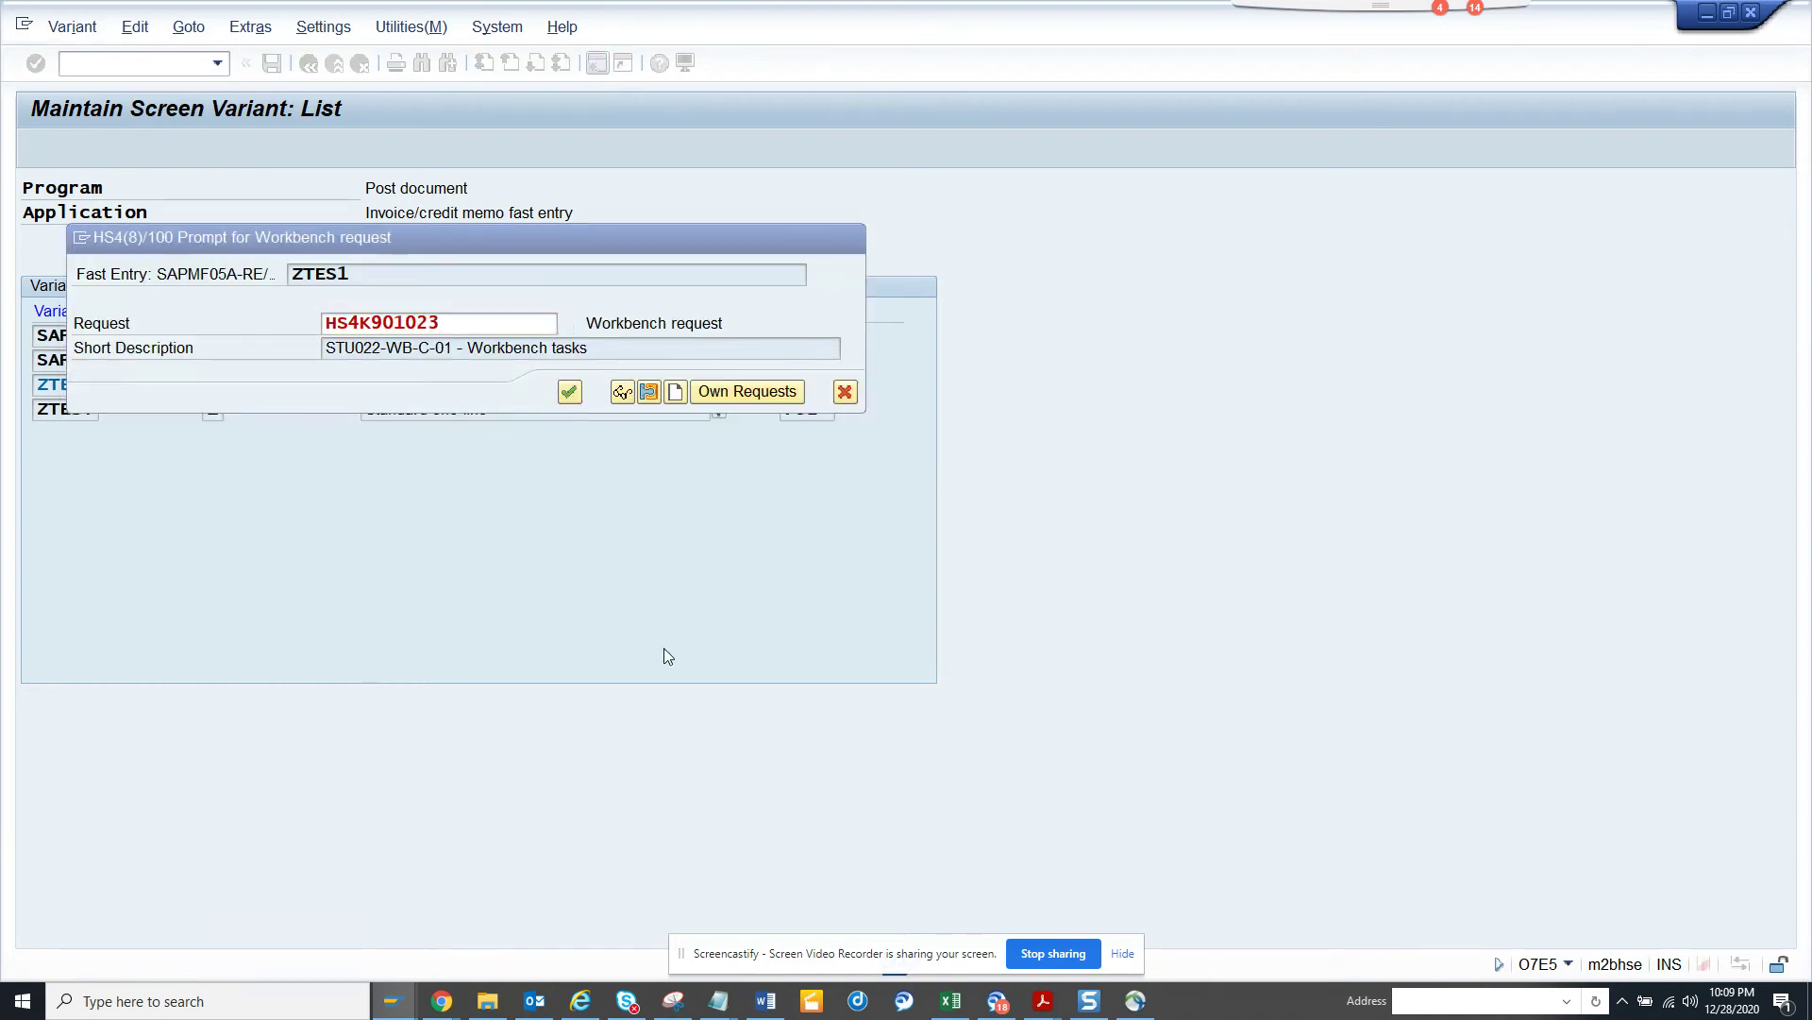
key("alt+Tab")
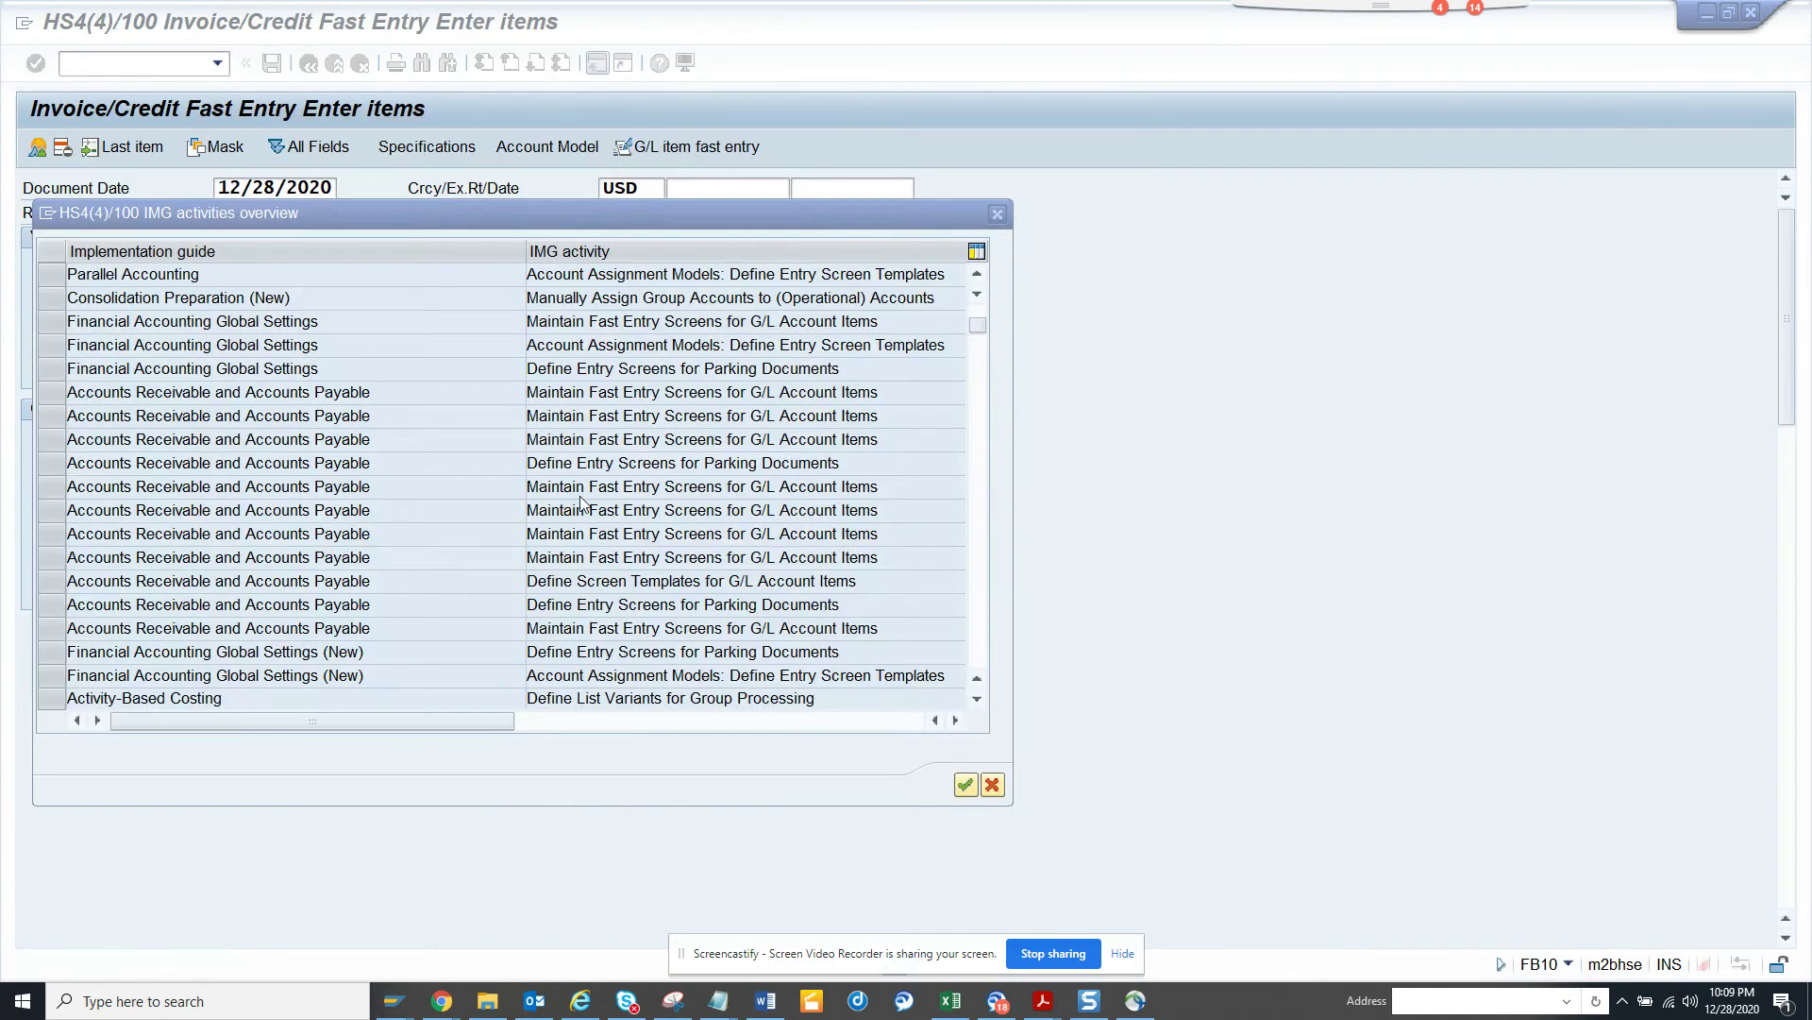
Close the IMG overview and variant dialogs, then exit the screen variant list without saving.
left_click(997, 213)
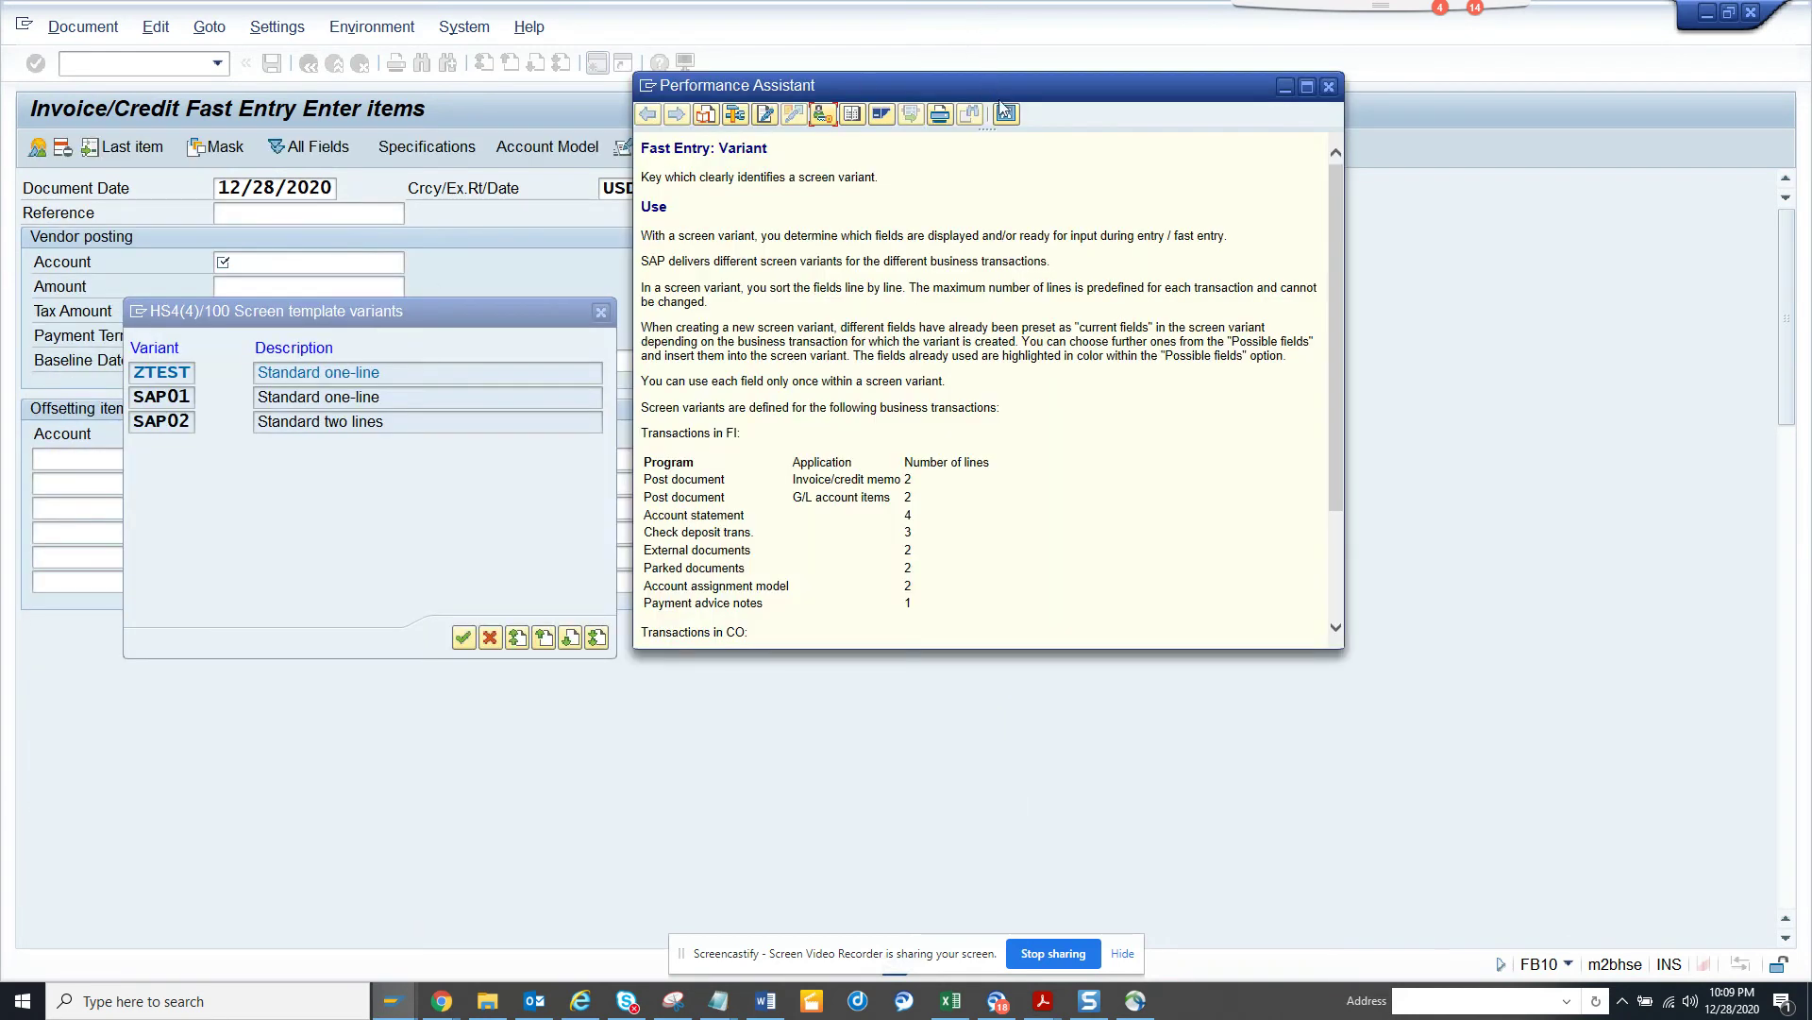
left_click(609, 317)
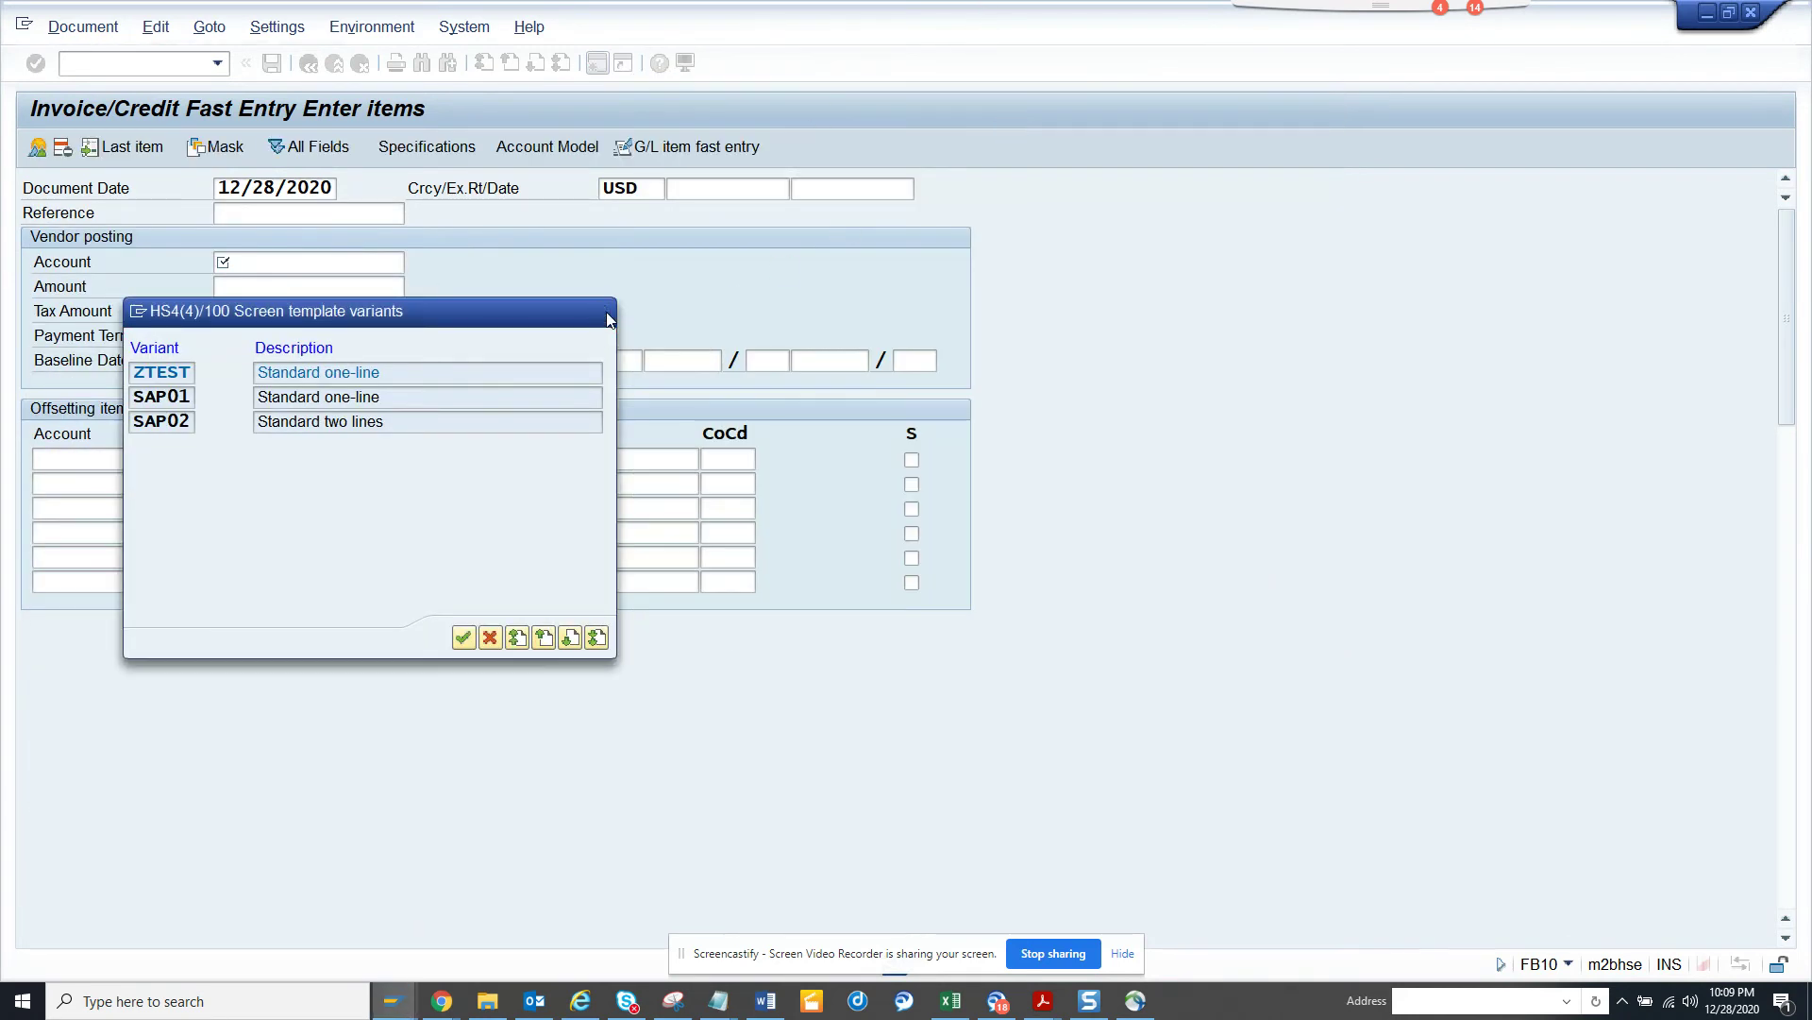
key("Return")
left_click(600, 312)
left_click(149, 68)
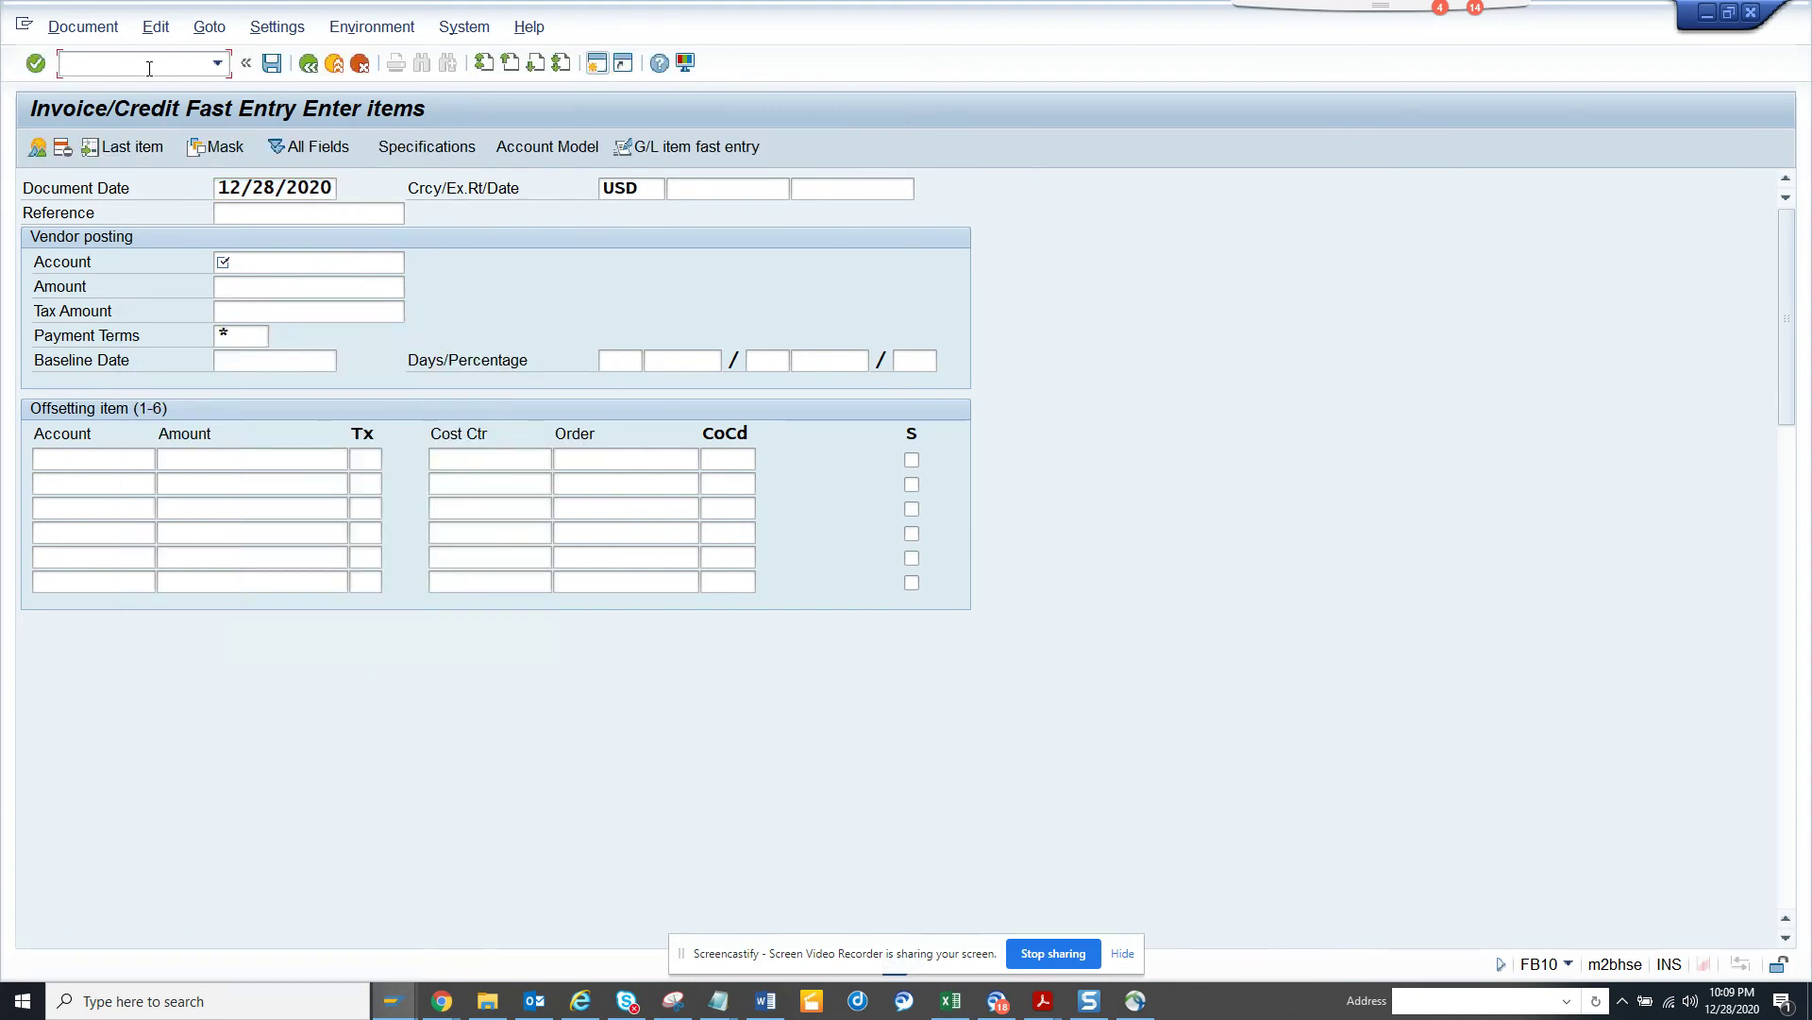
key("F3")
left_click(308, 64)
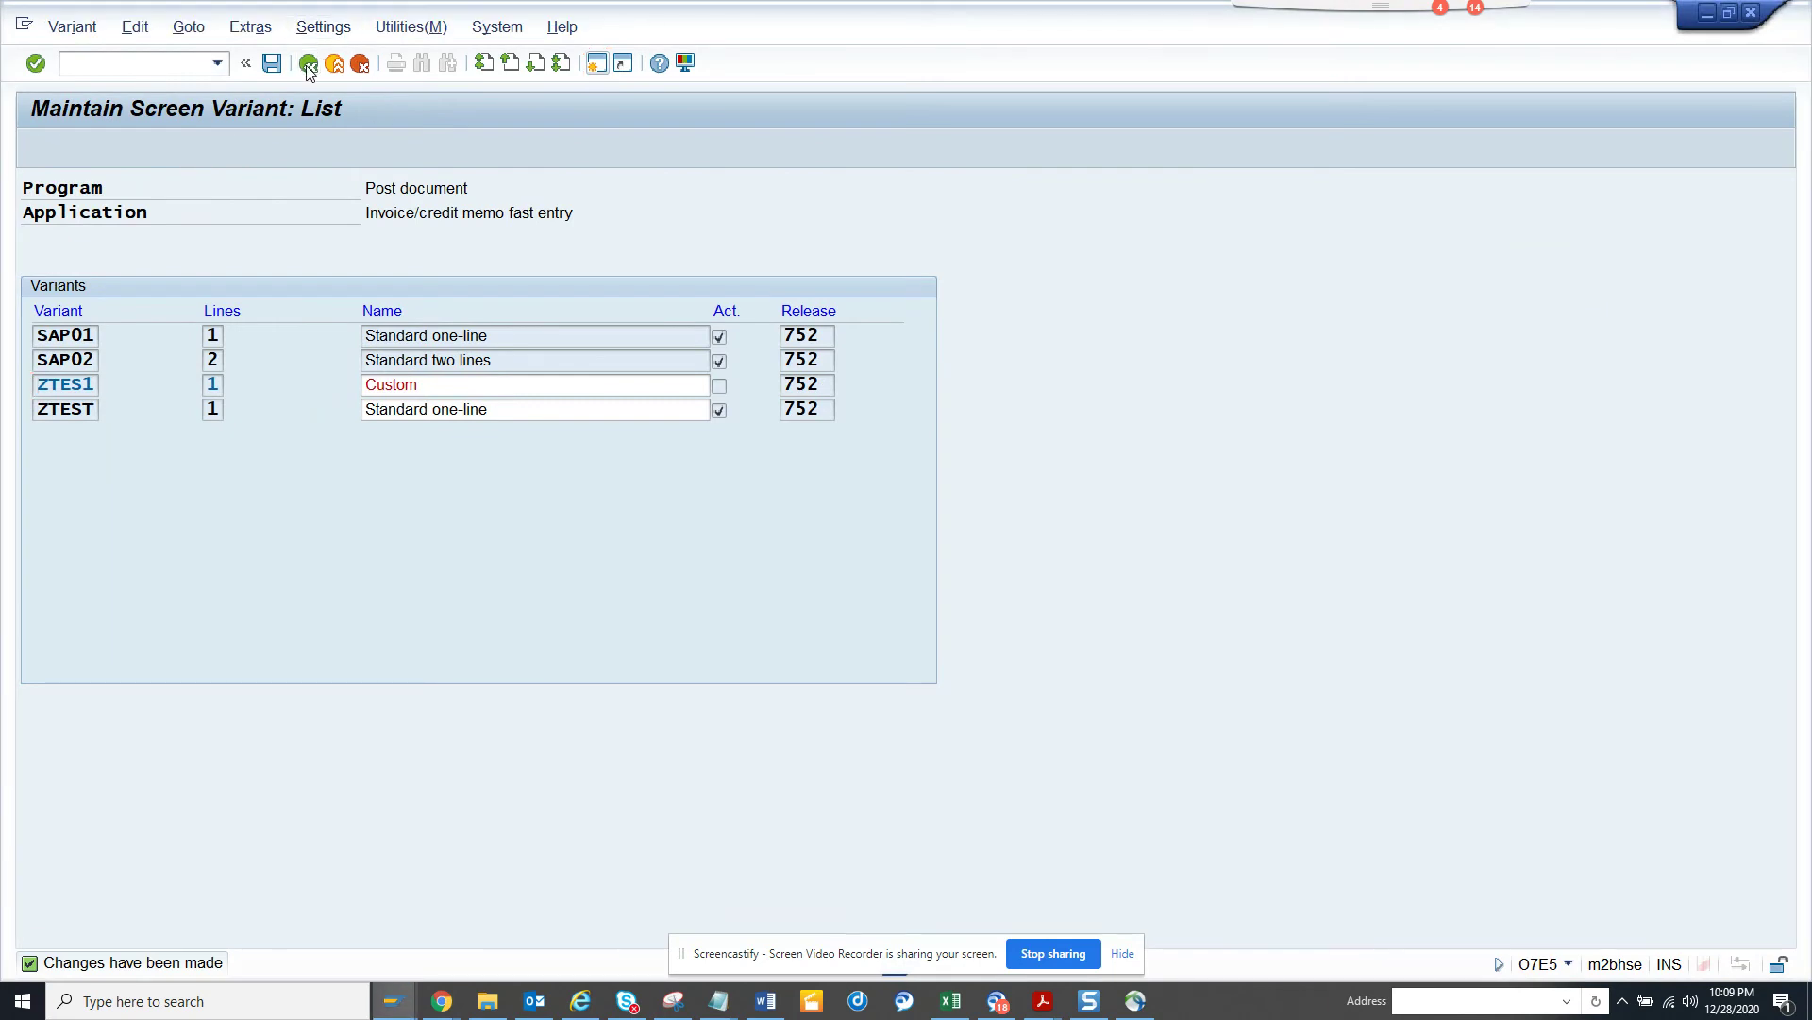
left_click(434, 464)
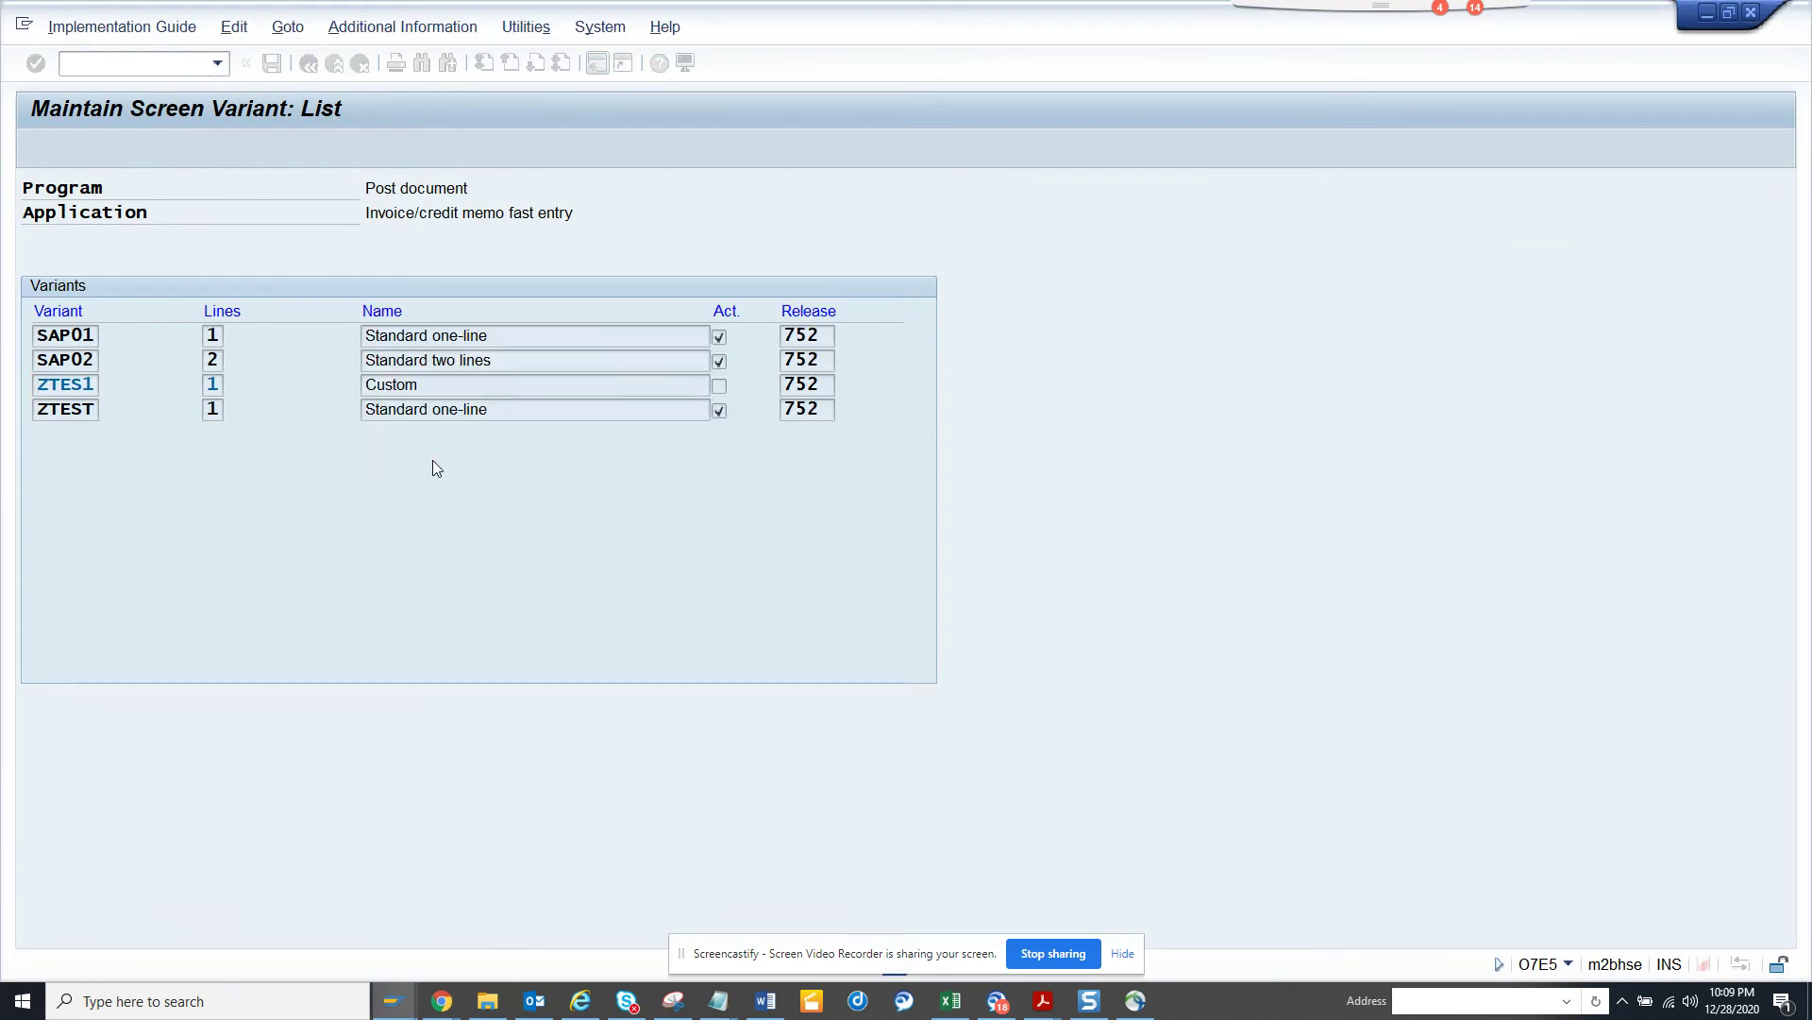
Check FB10's Mask list, where ZTES1 is still missing, then back out to SAP Easy Access.
key("F3")
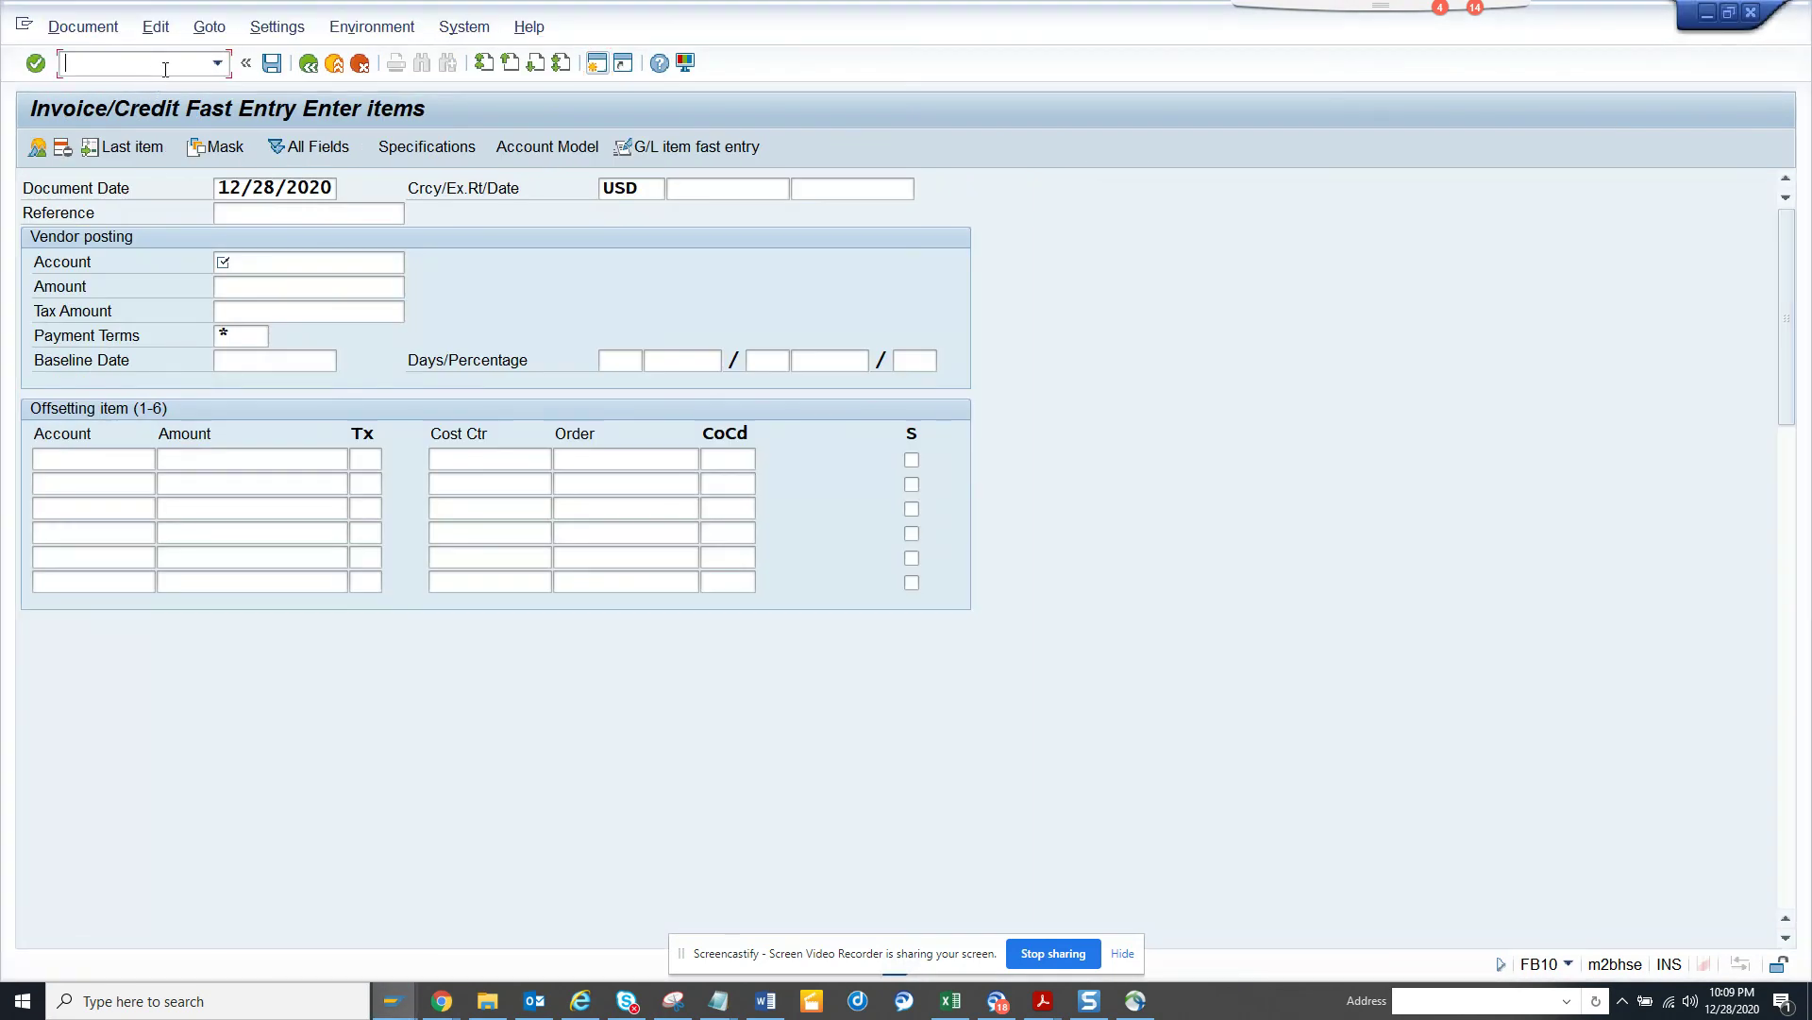
left_click(308, 65)
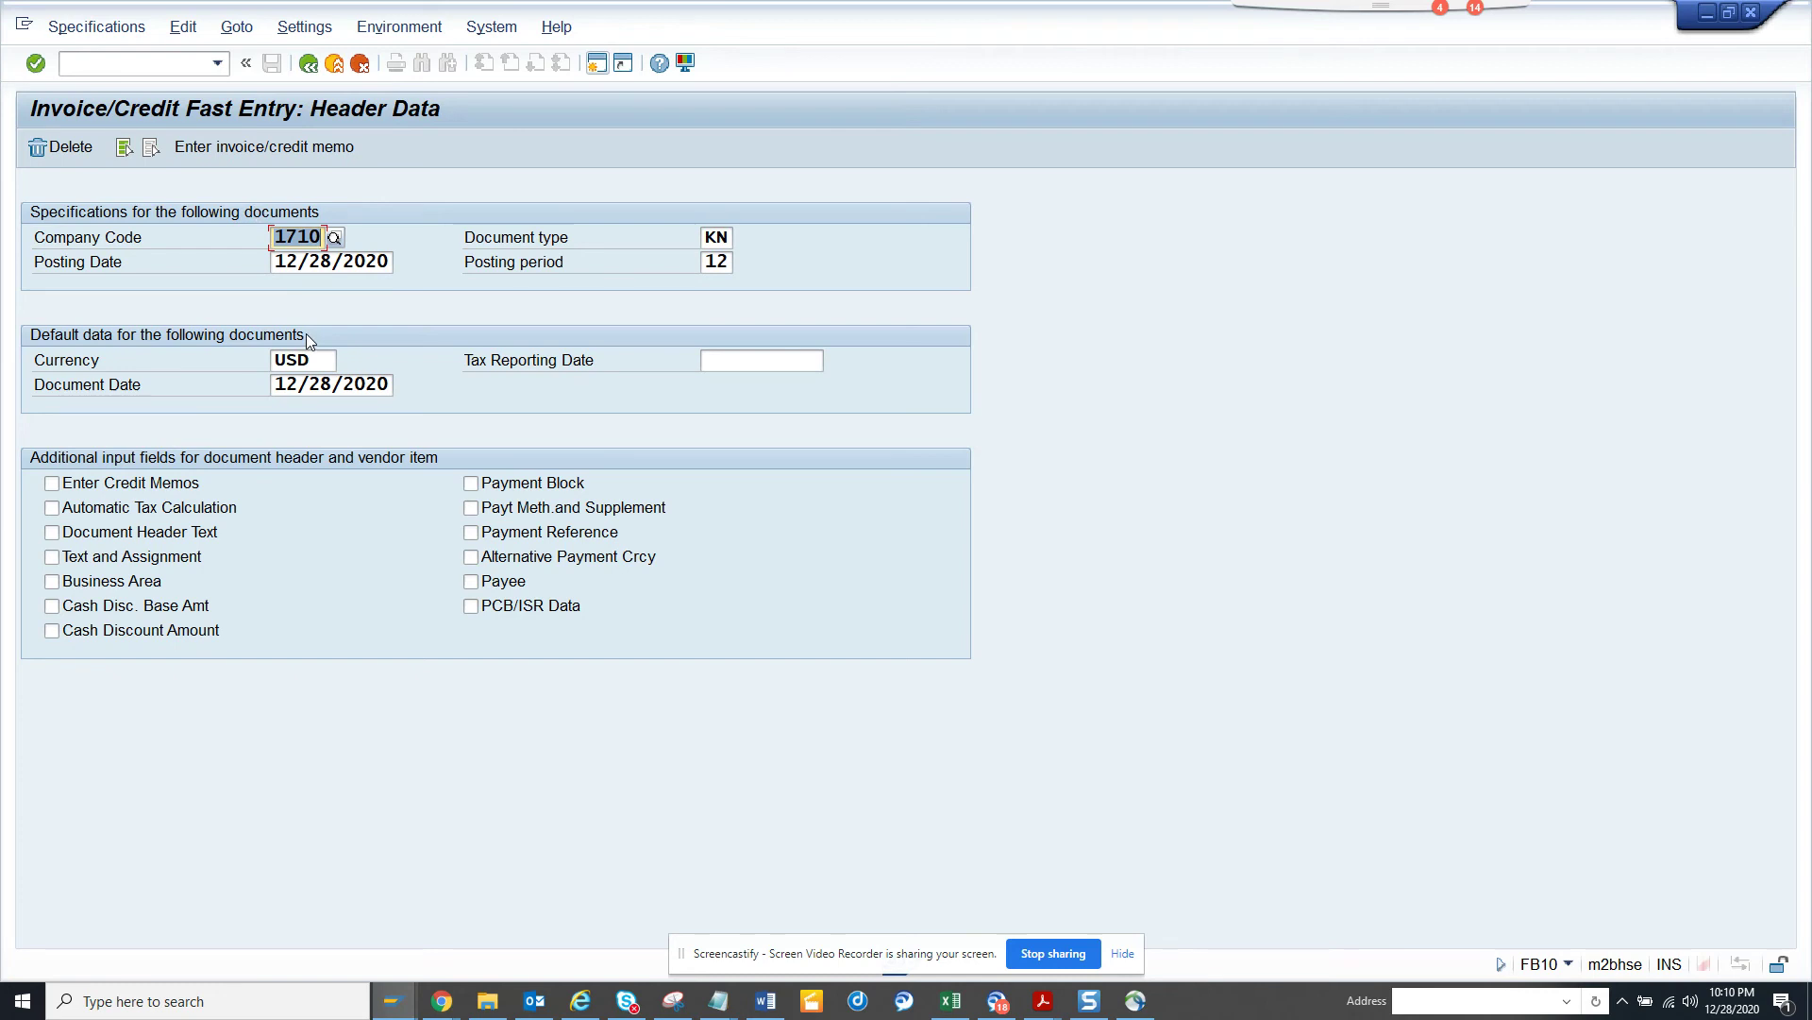
left_click(277, 147)
left_click(223, 149)
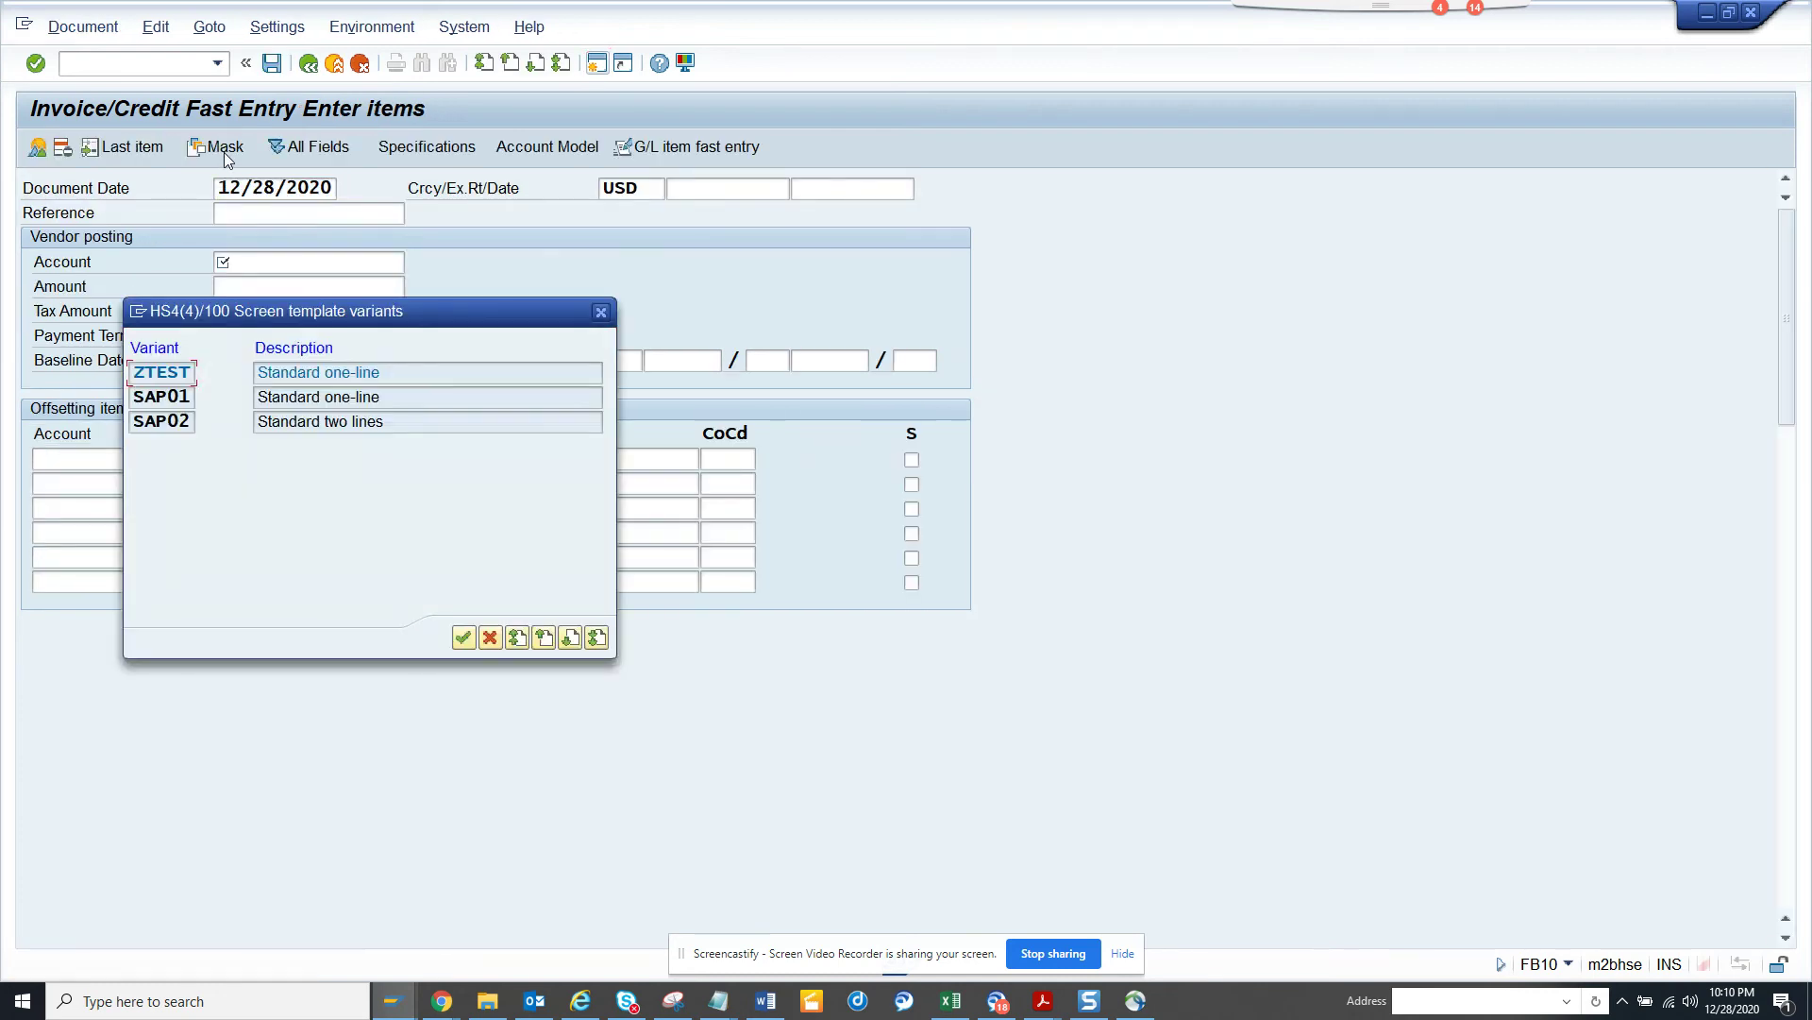
left_click(598, 312)
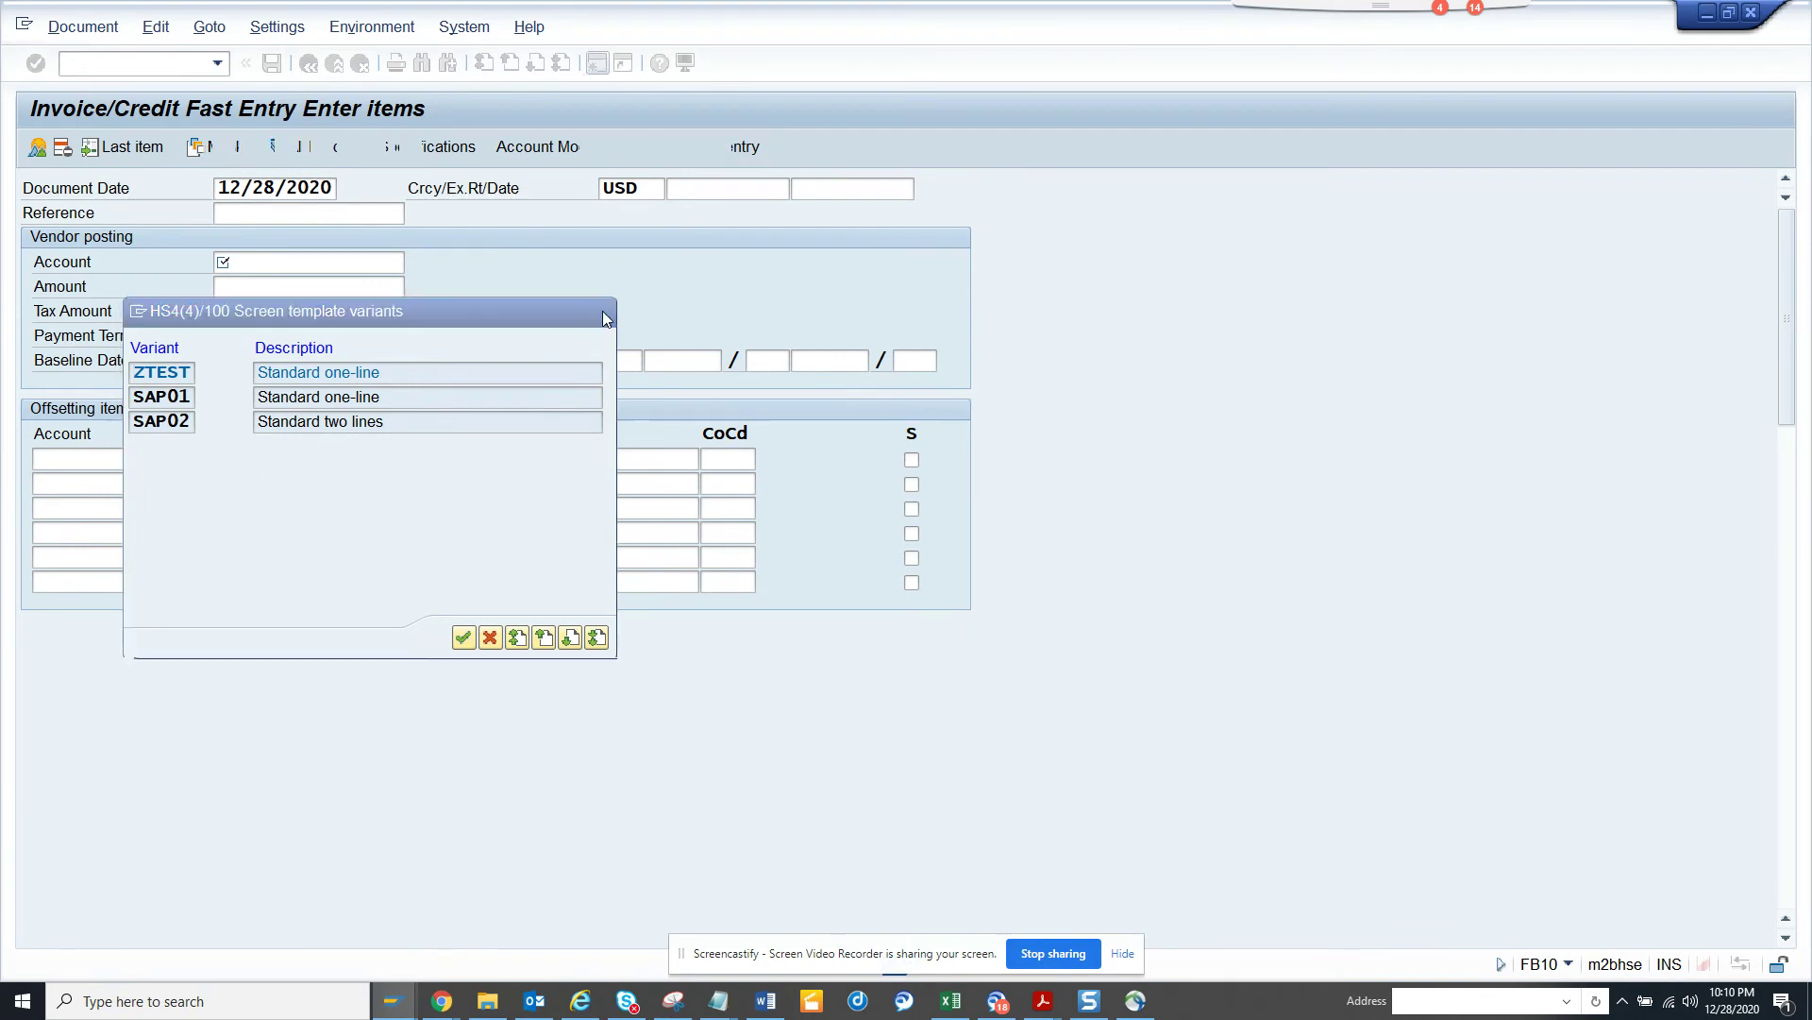
left_click(309, 63)
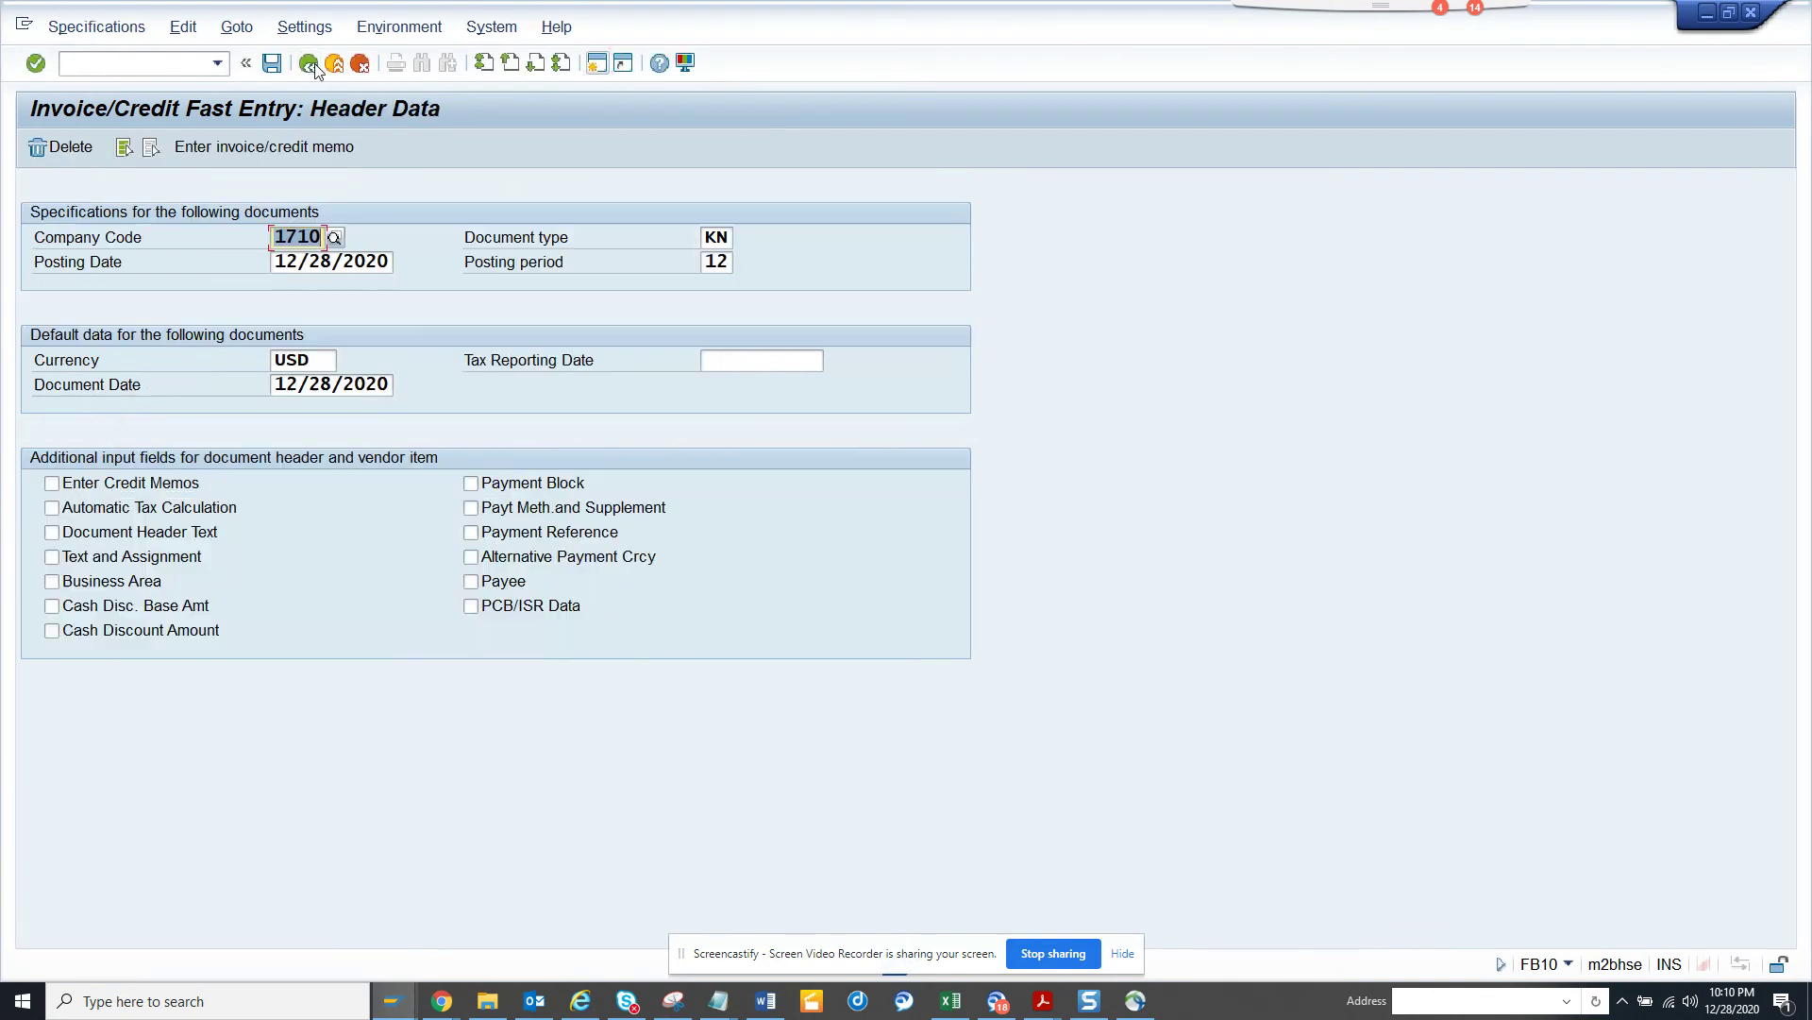
left_click(310, 63)
Restart FB10 from the transaction history and bring up its screen variant list.
left_click(217, 64)
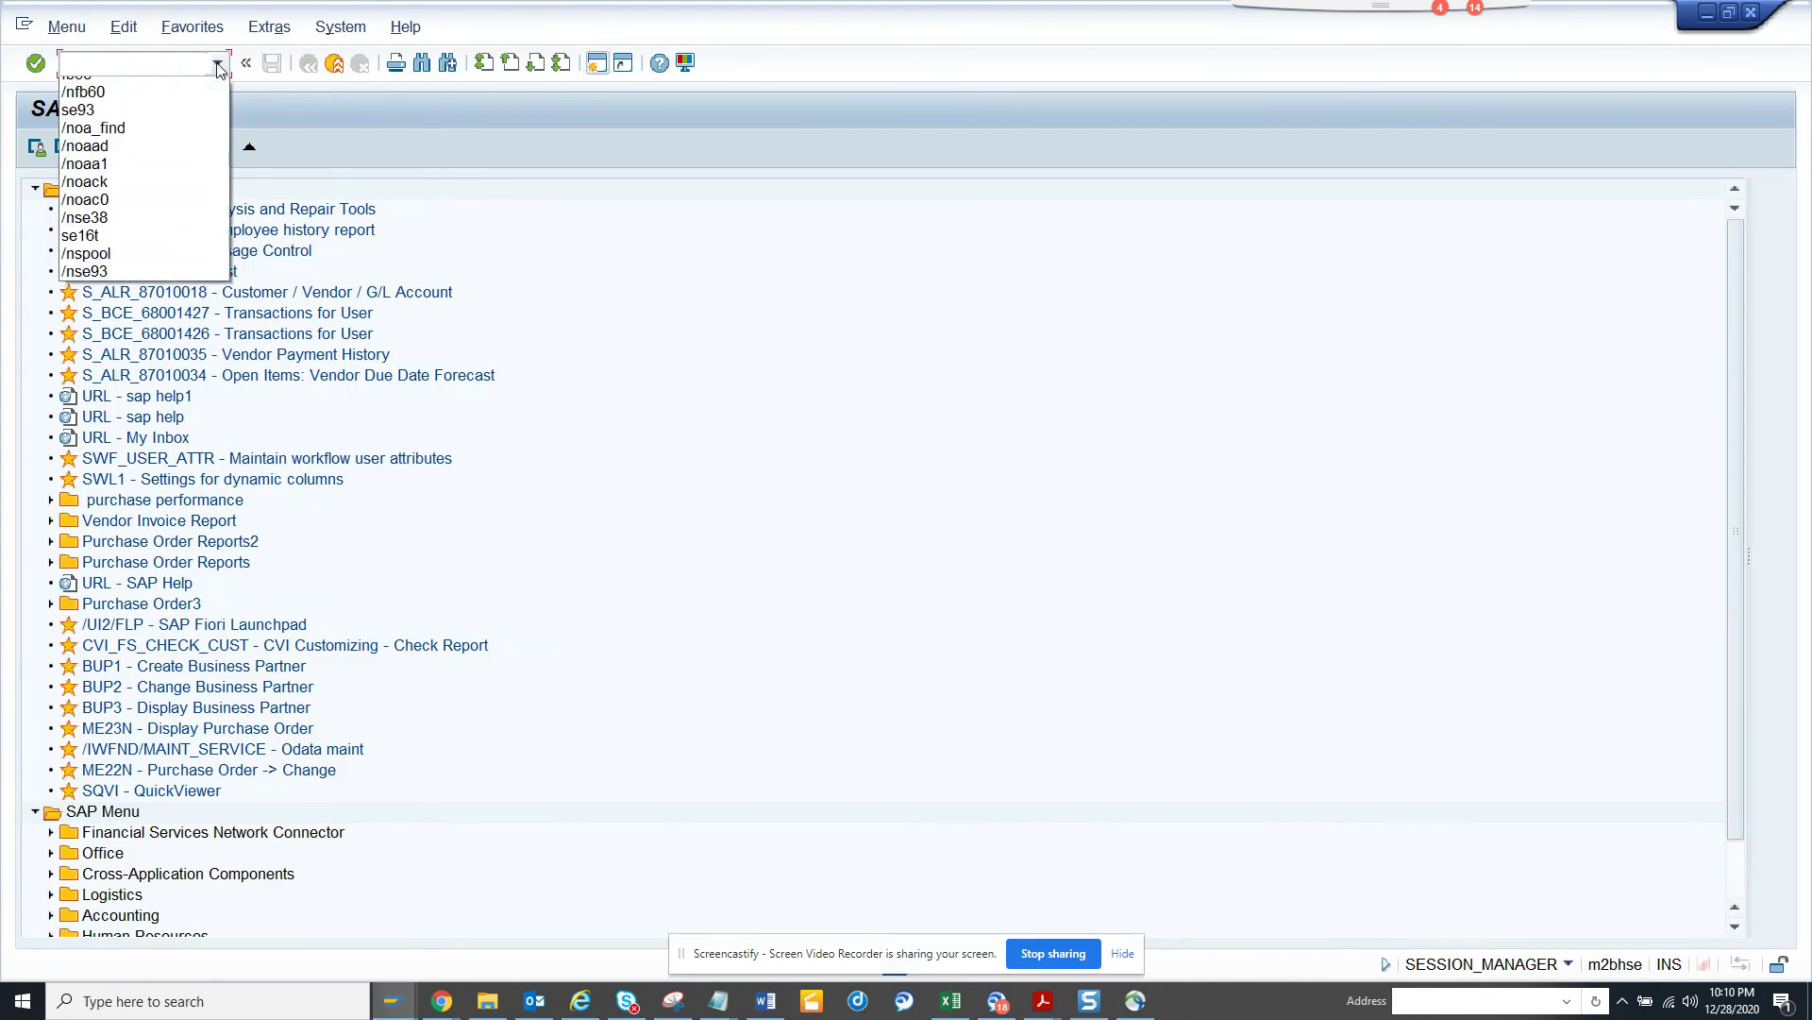
left_click(174, 111)
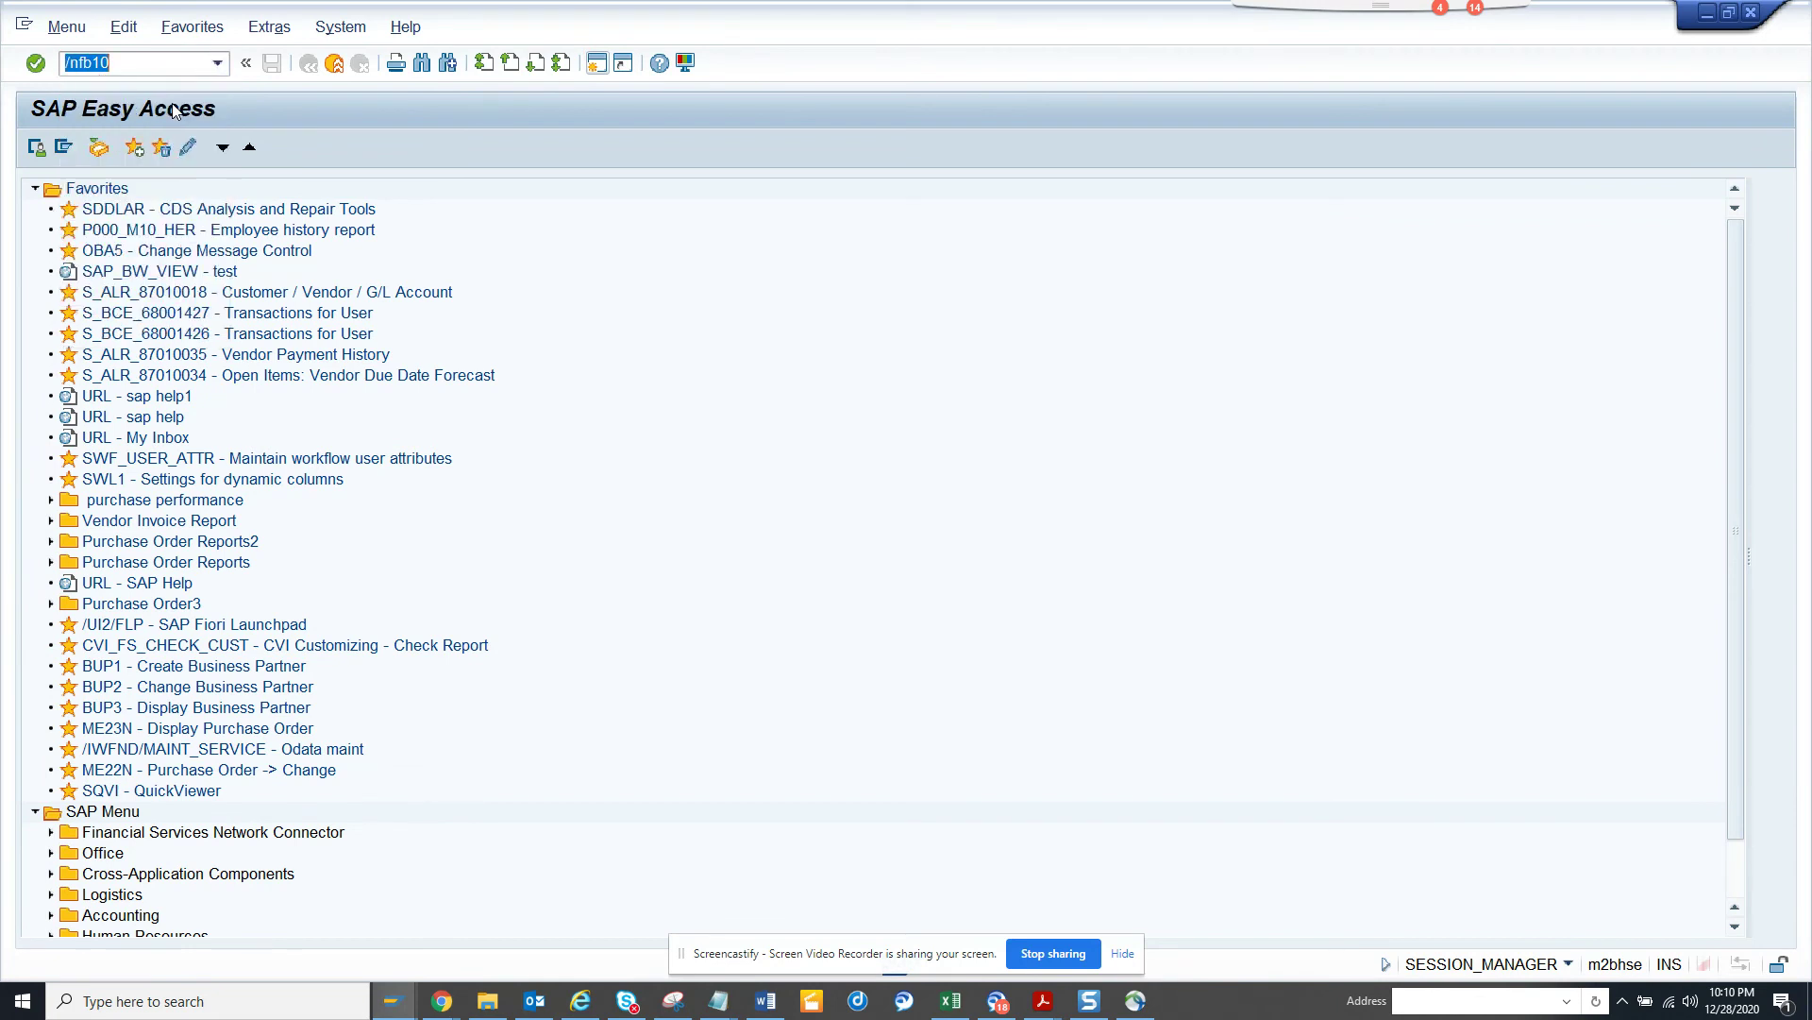
key("Return")
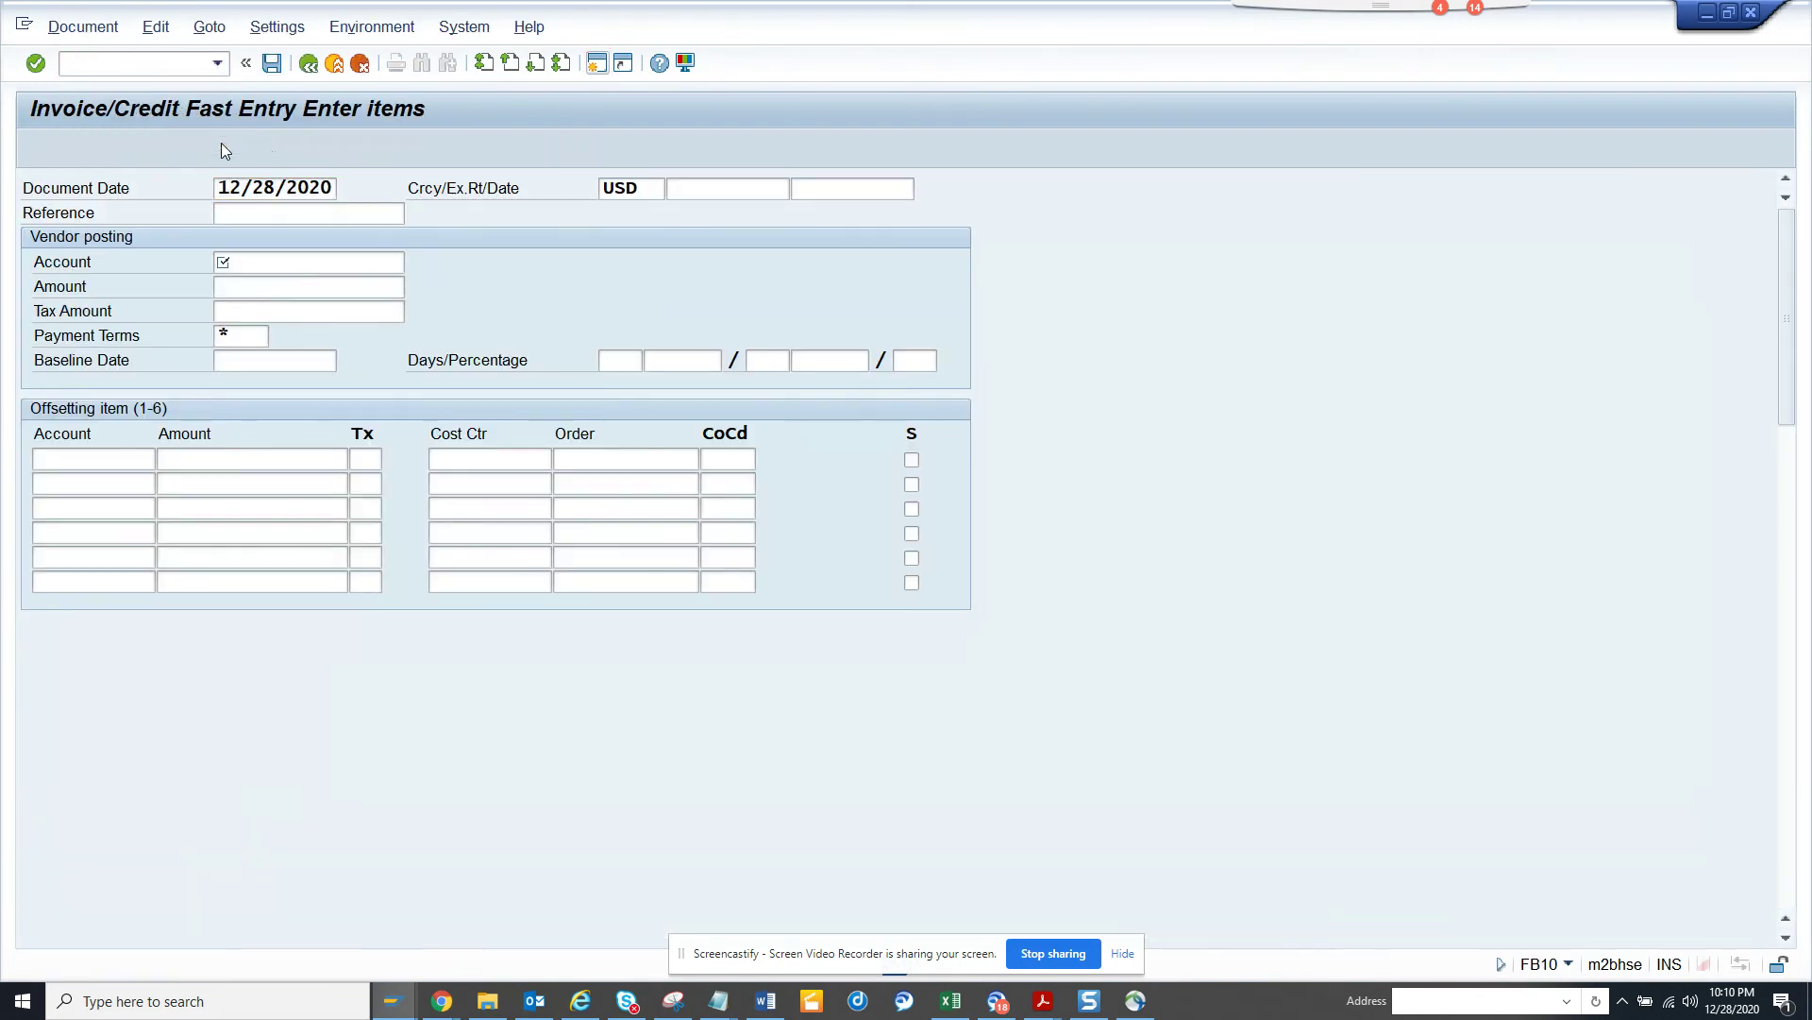
left_click(226, 149)
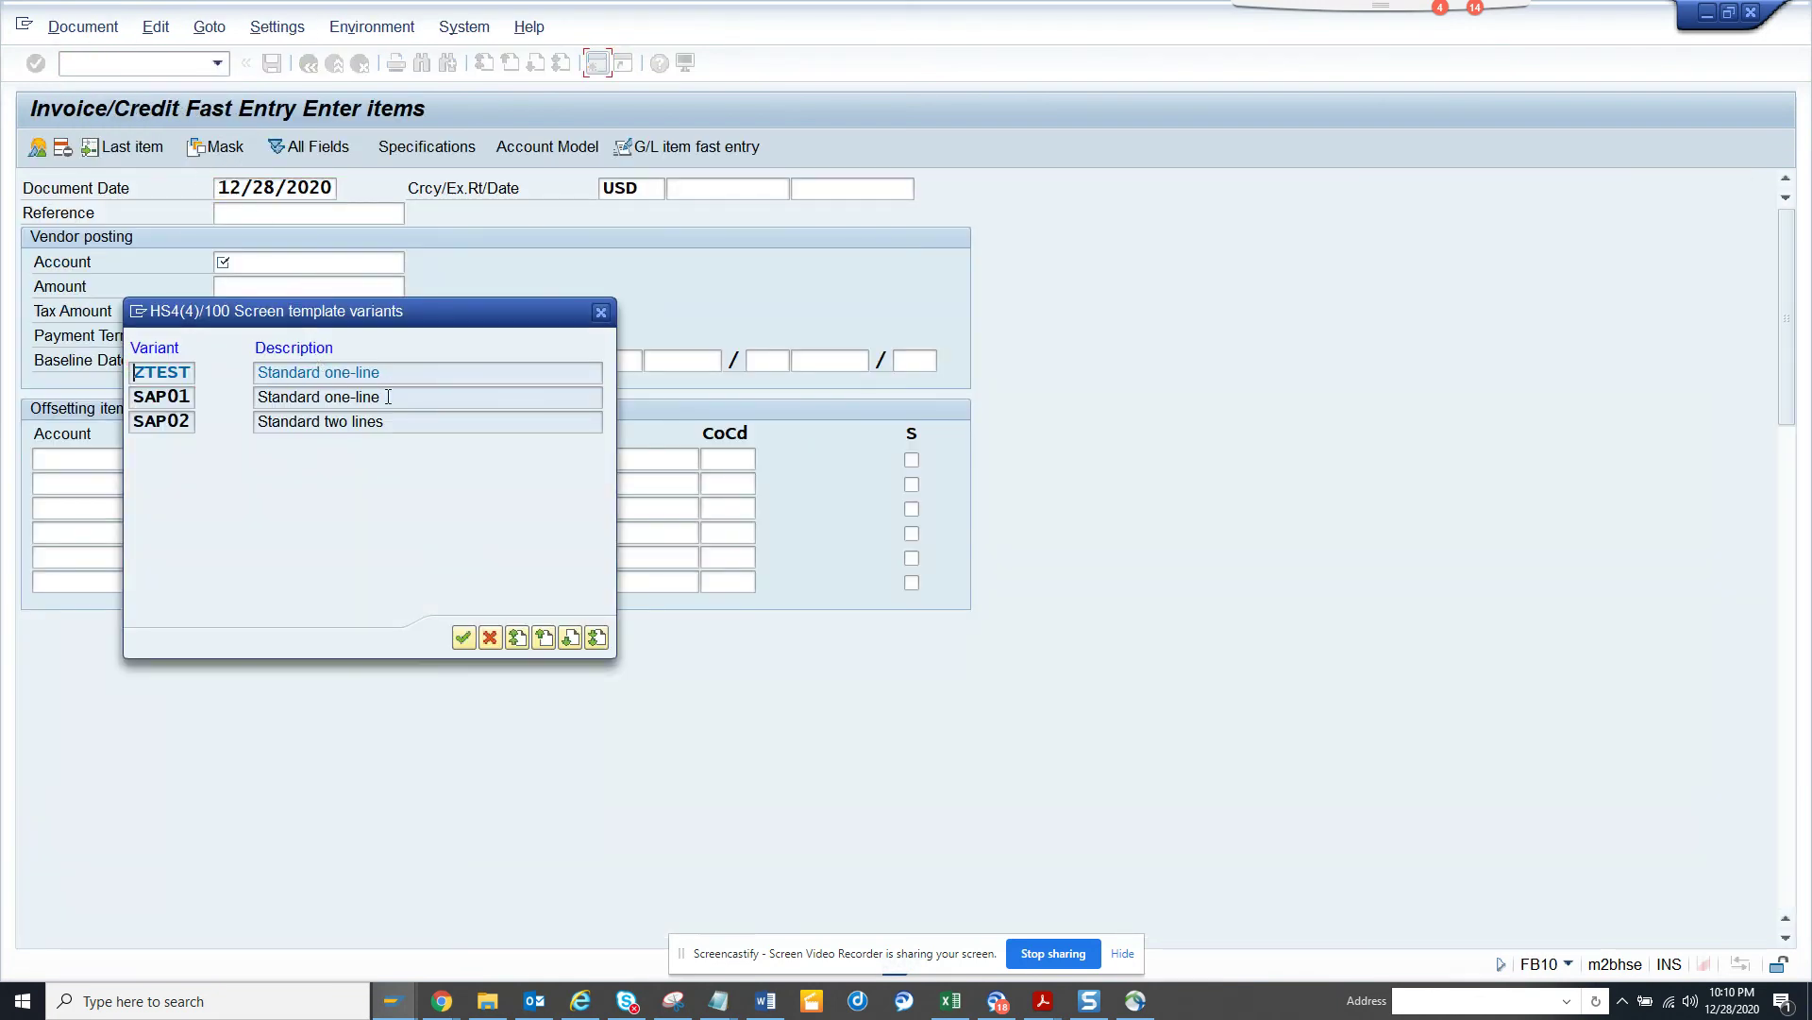
Activate variant ZTES1 under Define Screen Templates for G/L Account Items and return to fast entry.
key("alt+Tab")
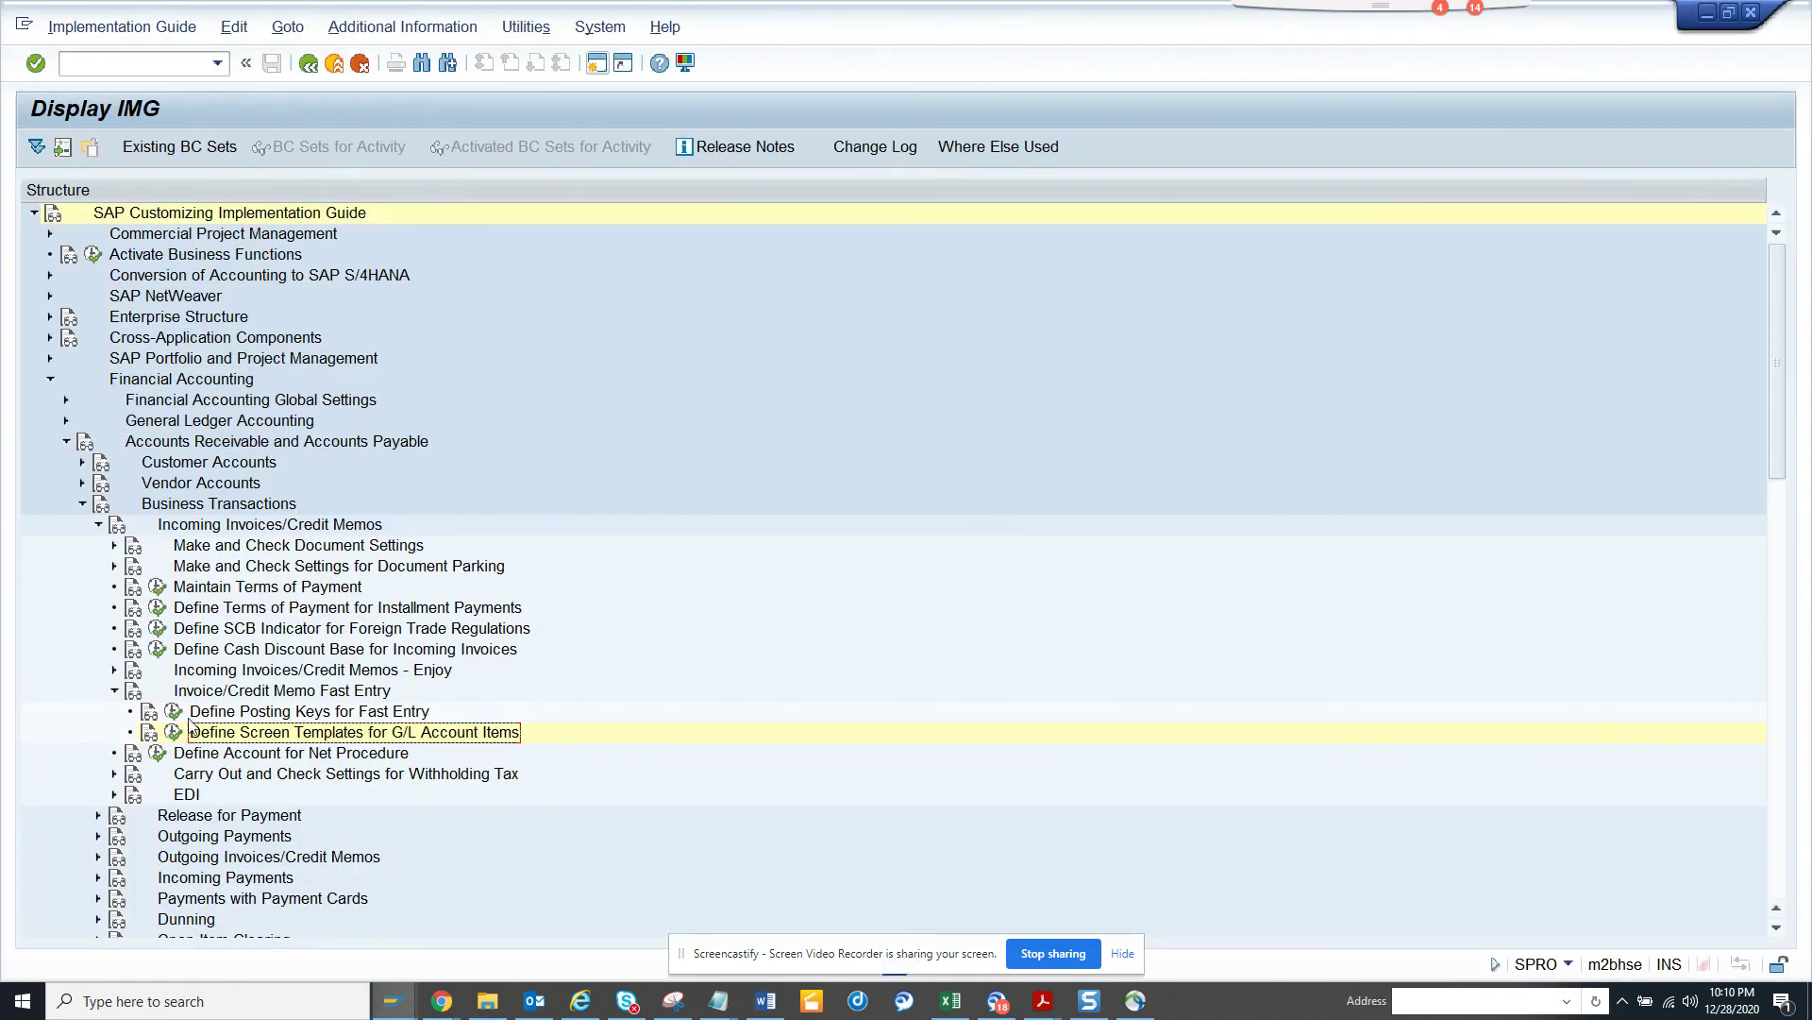
left_click(174, 732)
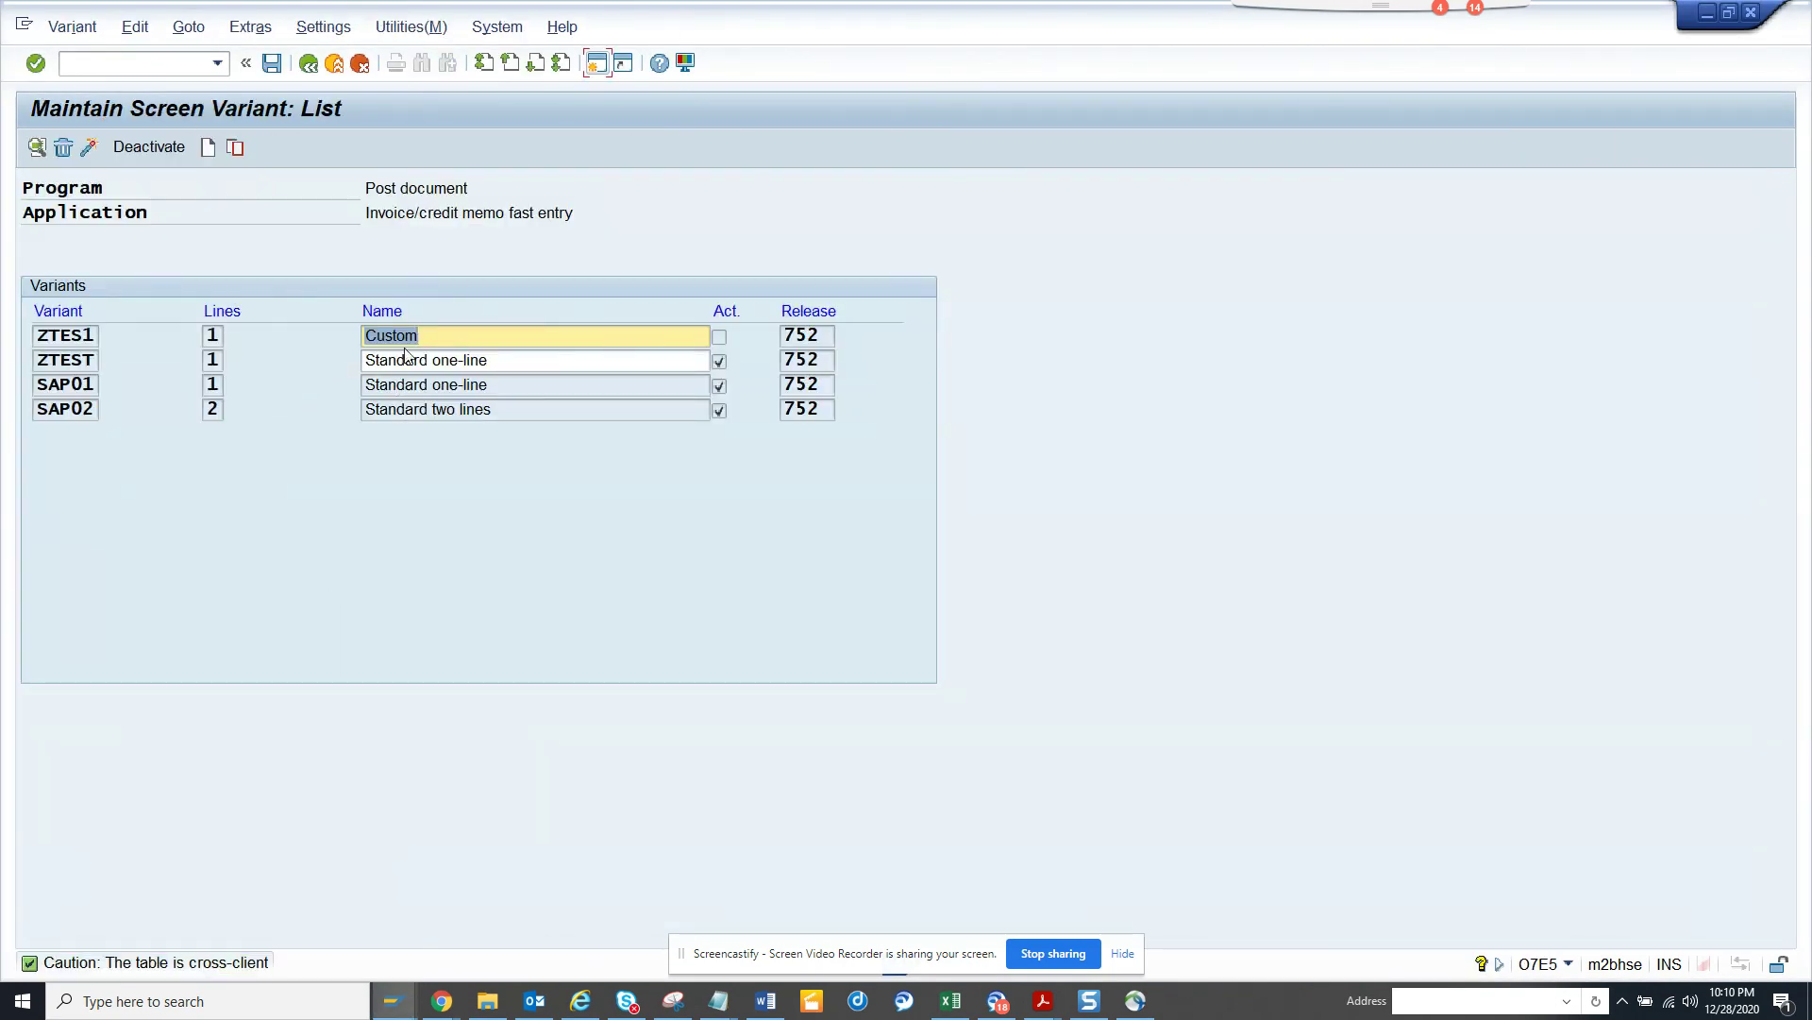
left_click(66, 337)
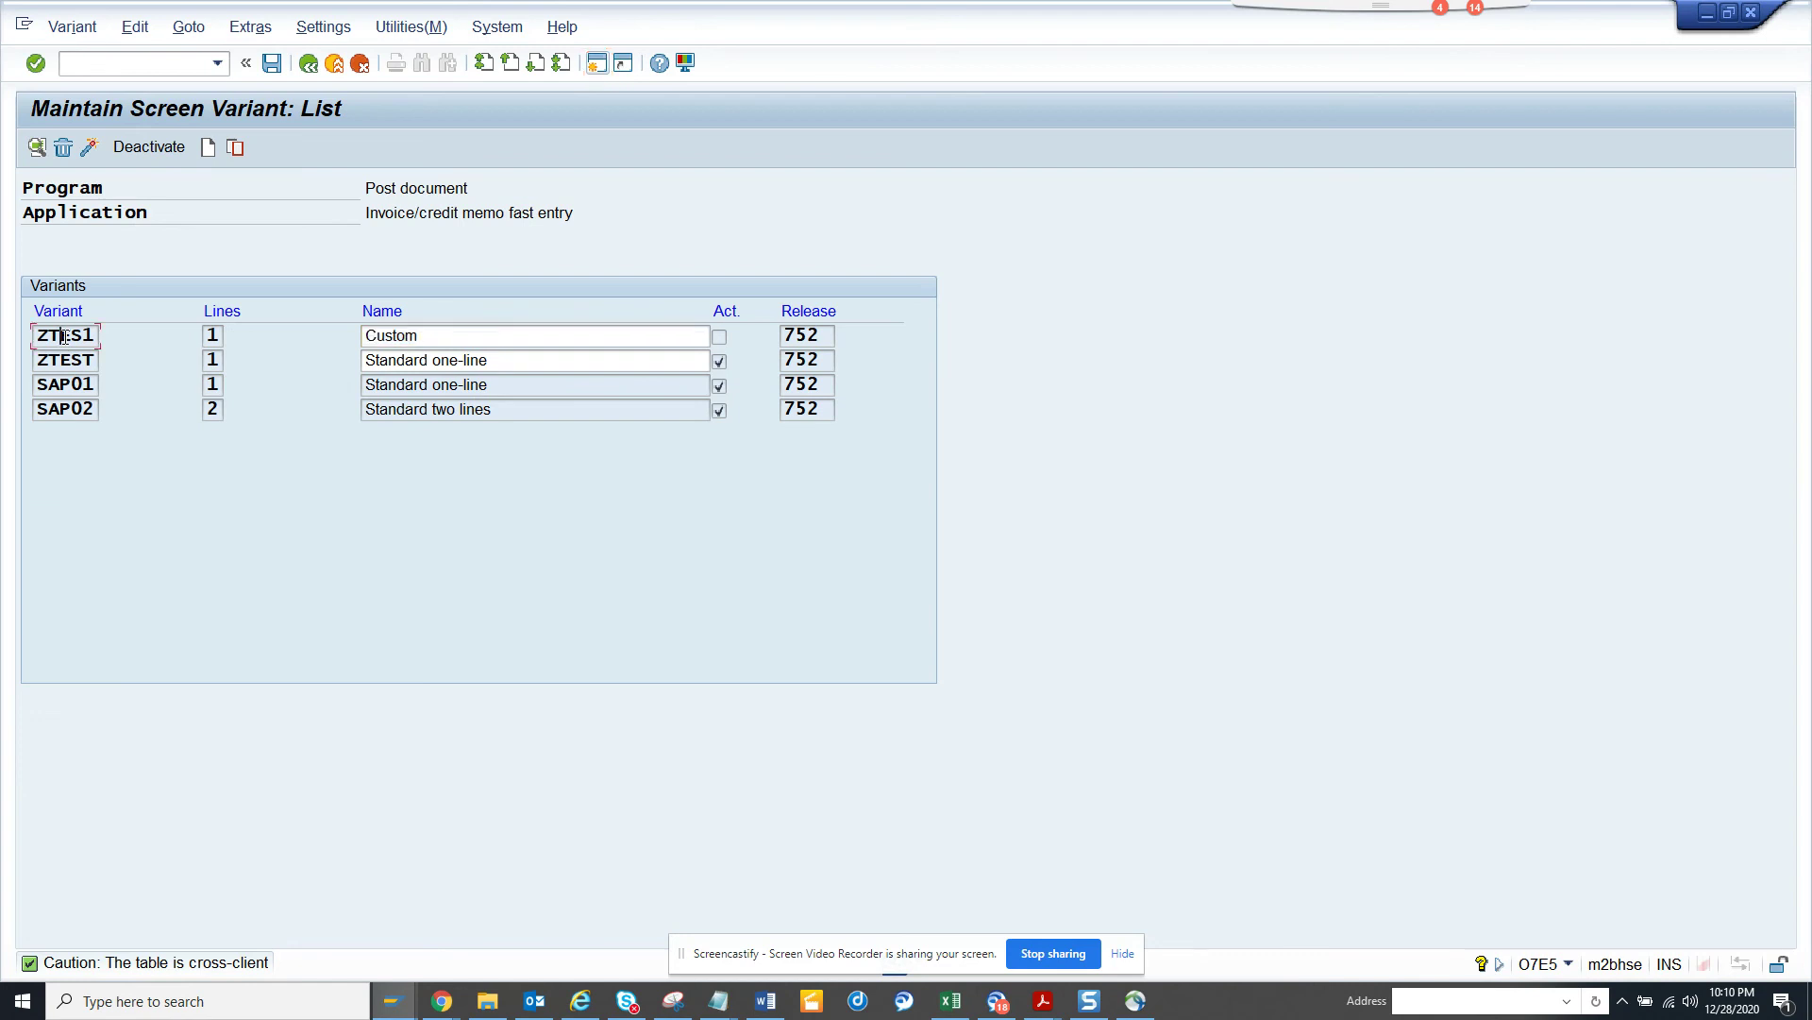
left_click(90, 149)
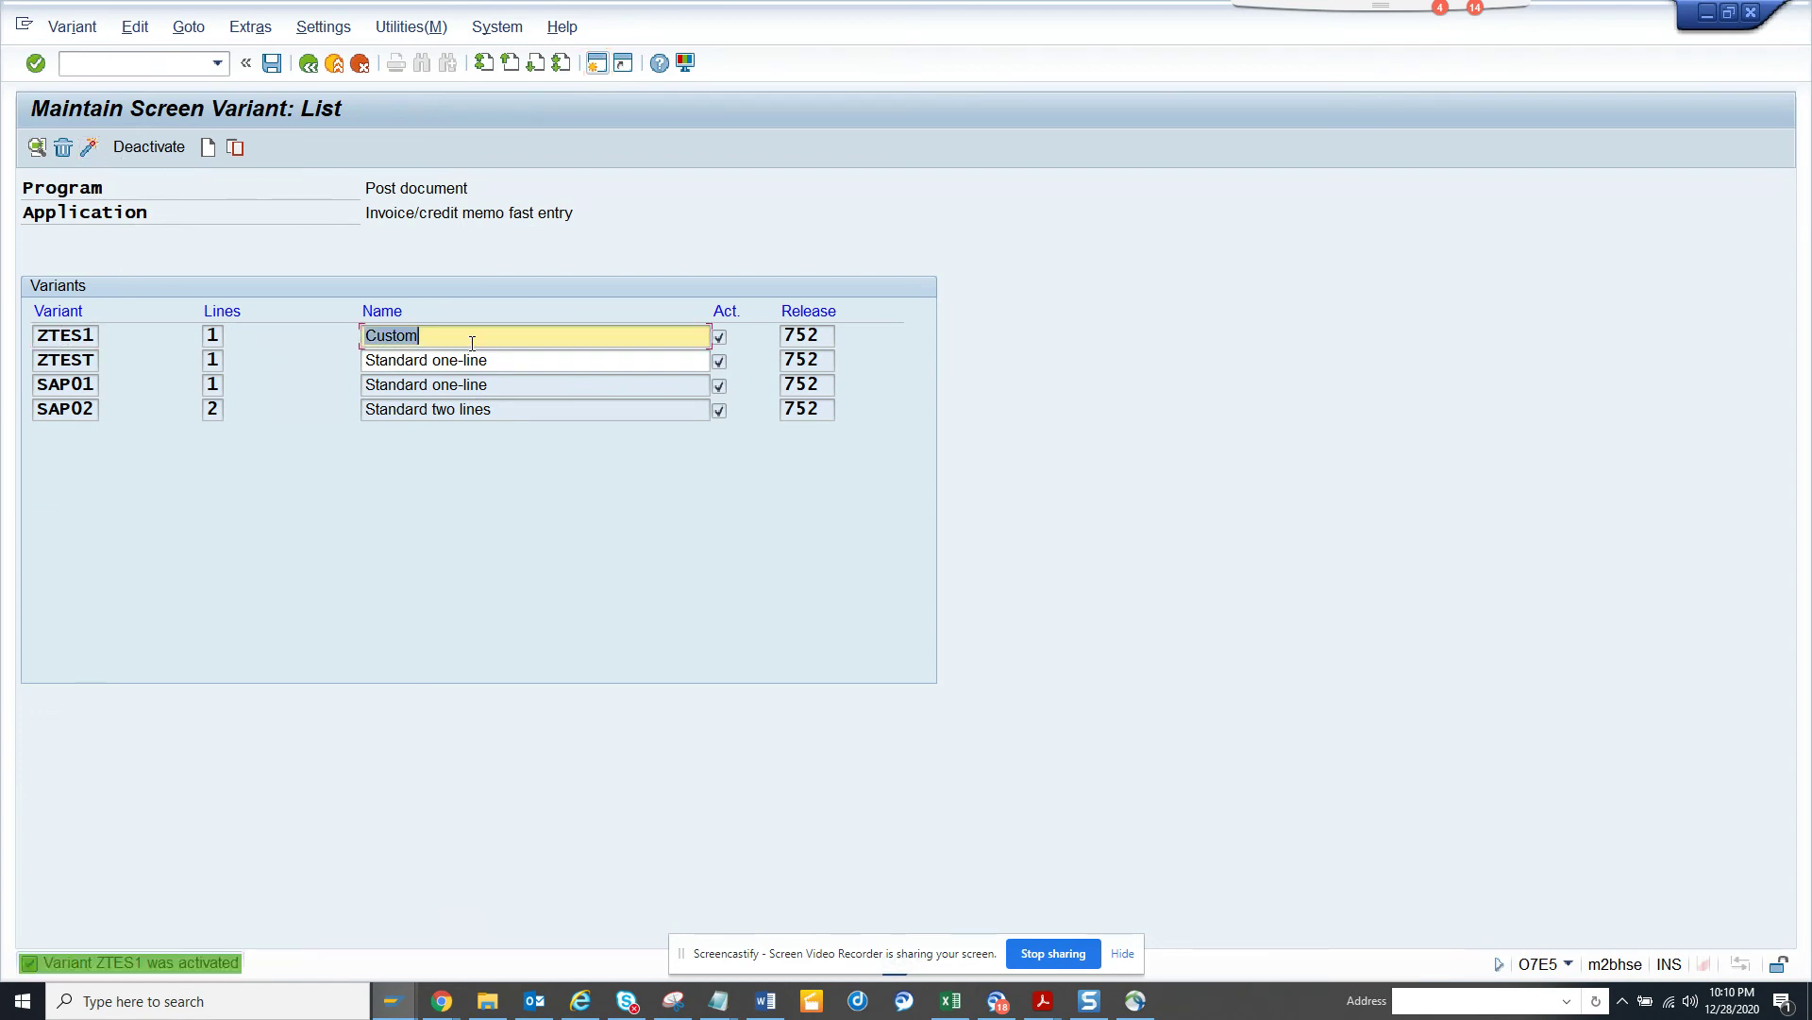
key("F3")
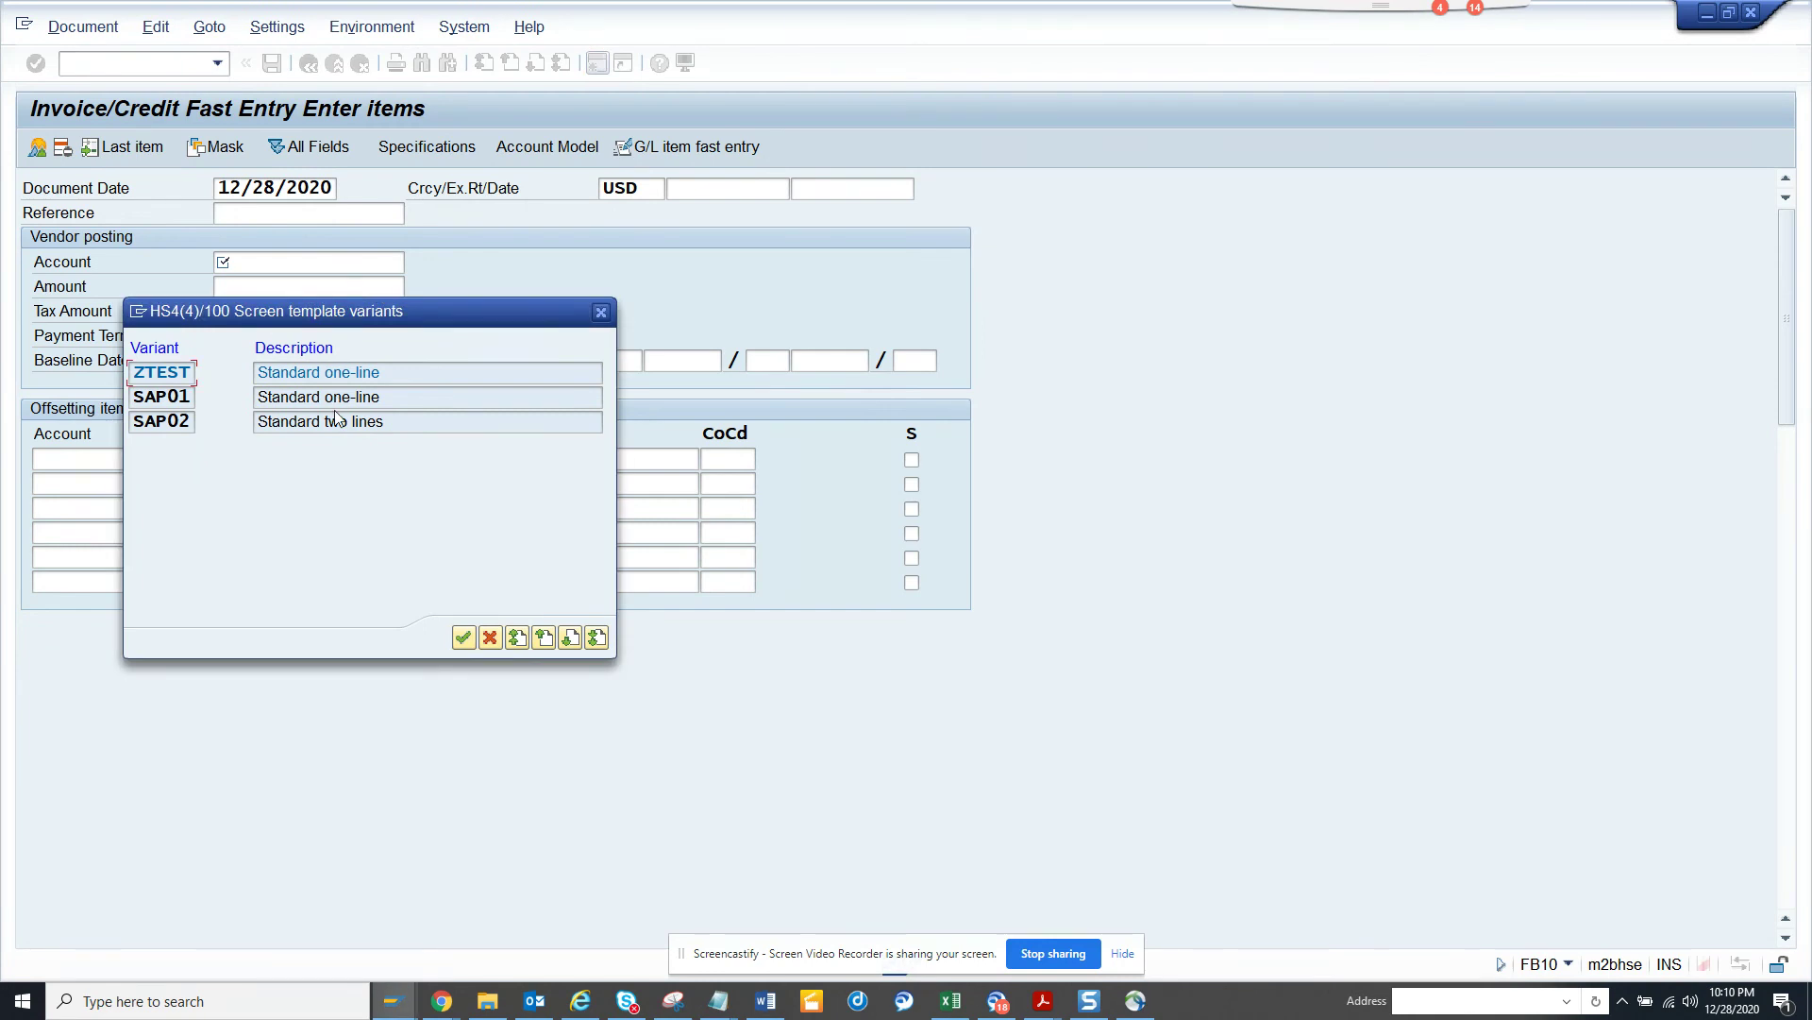
Close the outdated variant list and apply the ZTES1 Custom layout from the Mask list.
left_click(464, 637)
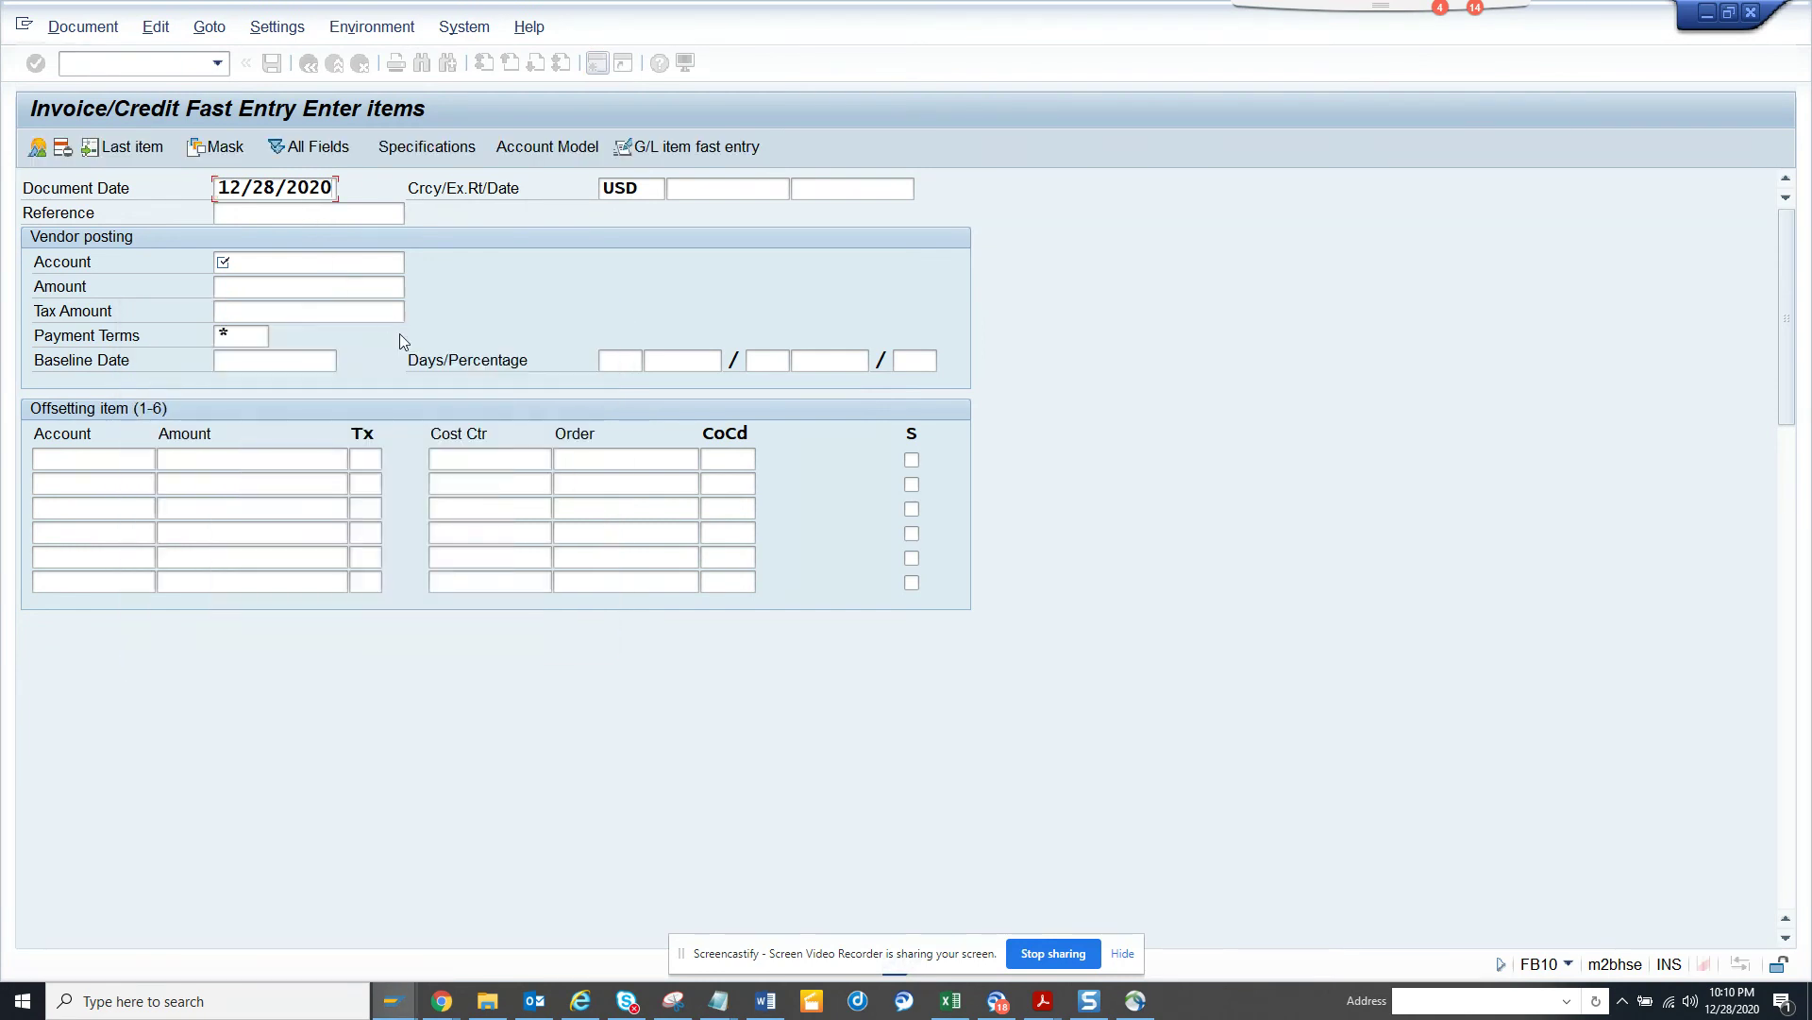
left_click(224, 151)
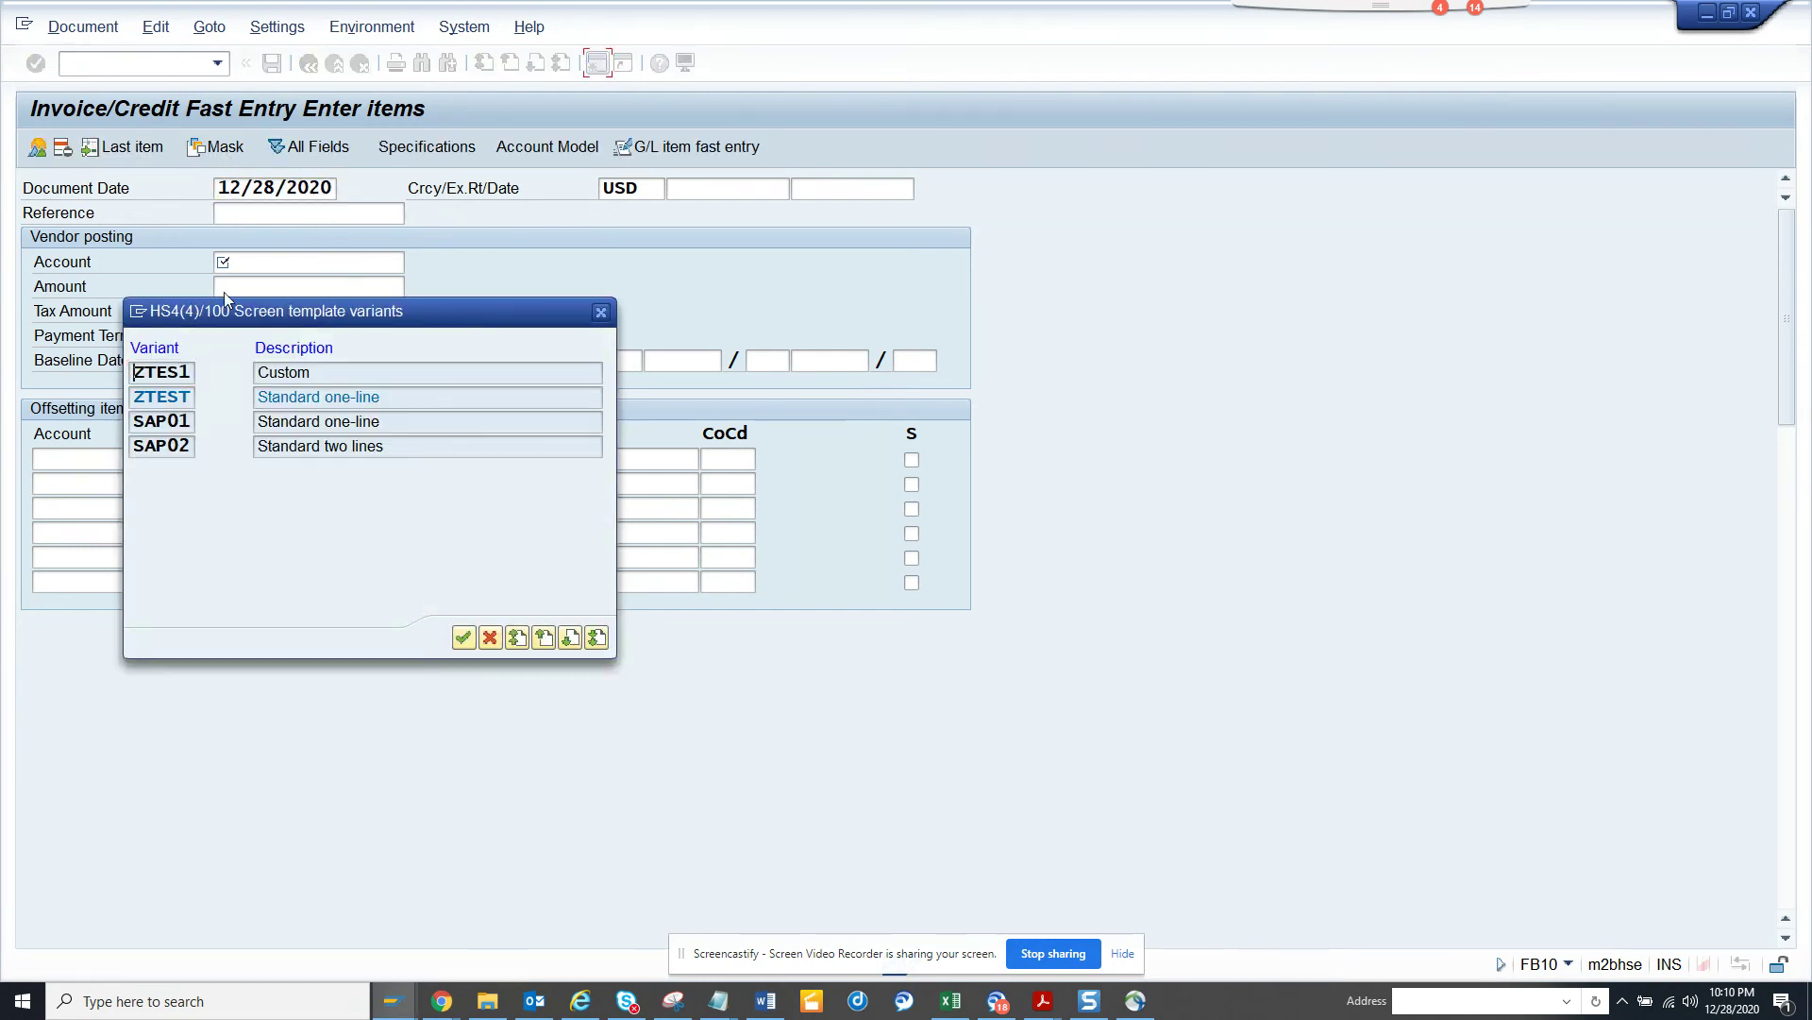
double_click(179, 371)
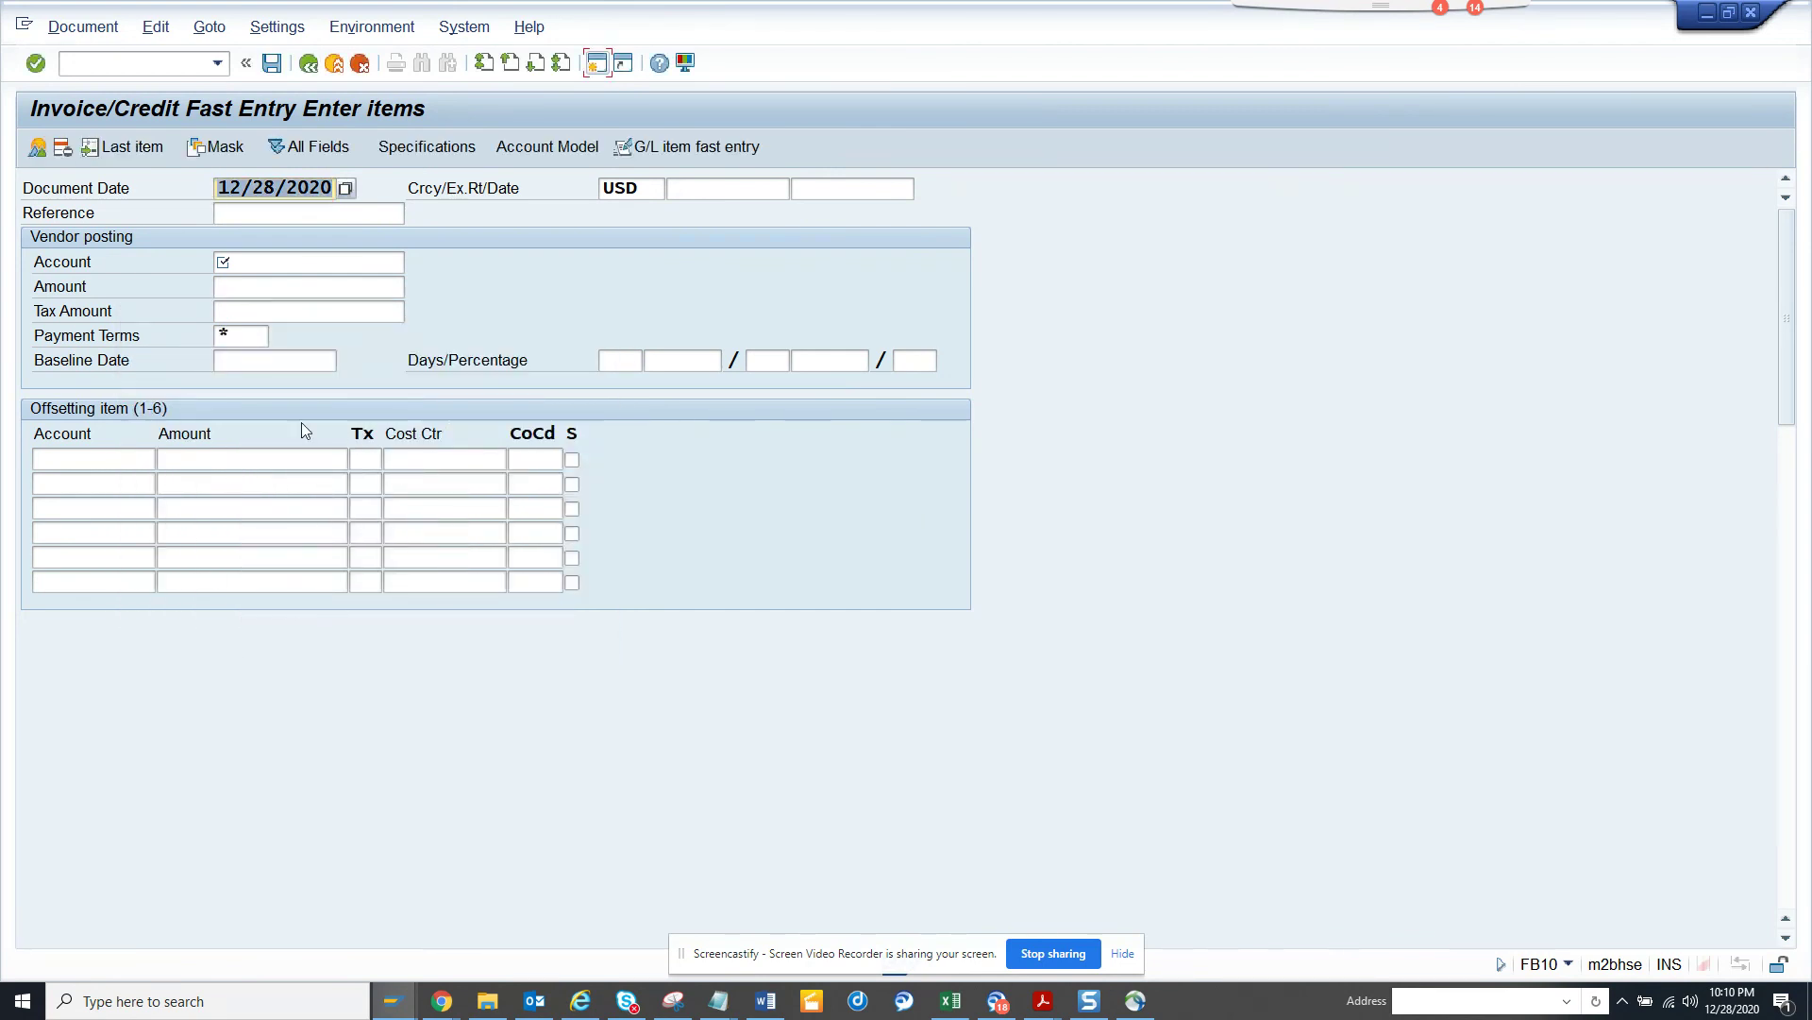
Compare with the ZTEST layout, then reapply ZTES1 without the Order column.
left_click(225, 148)
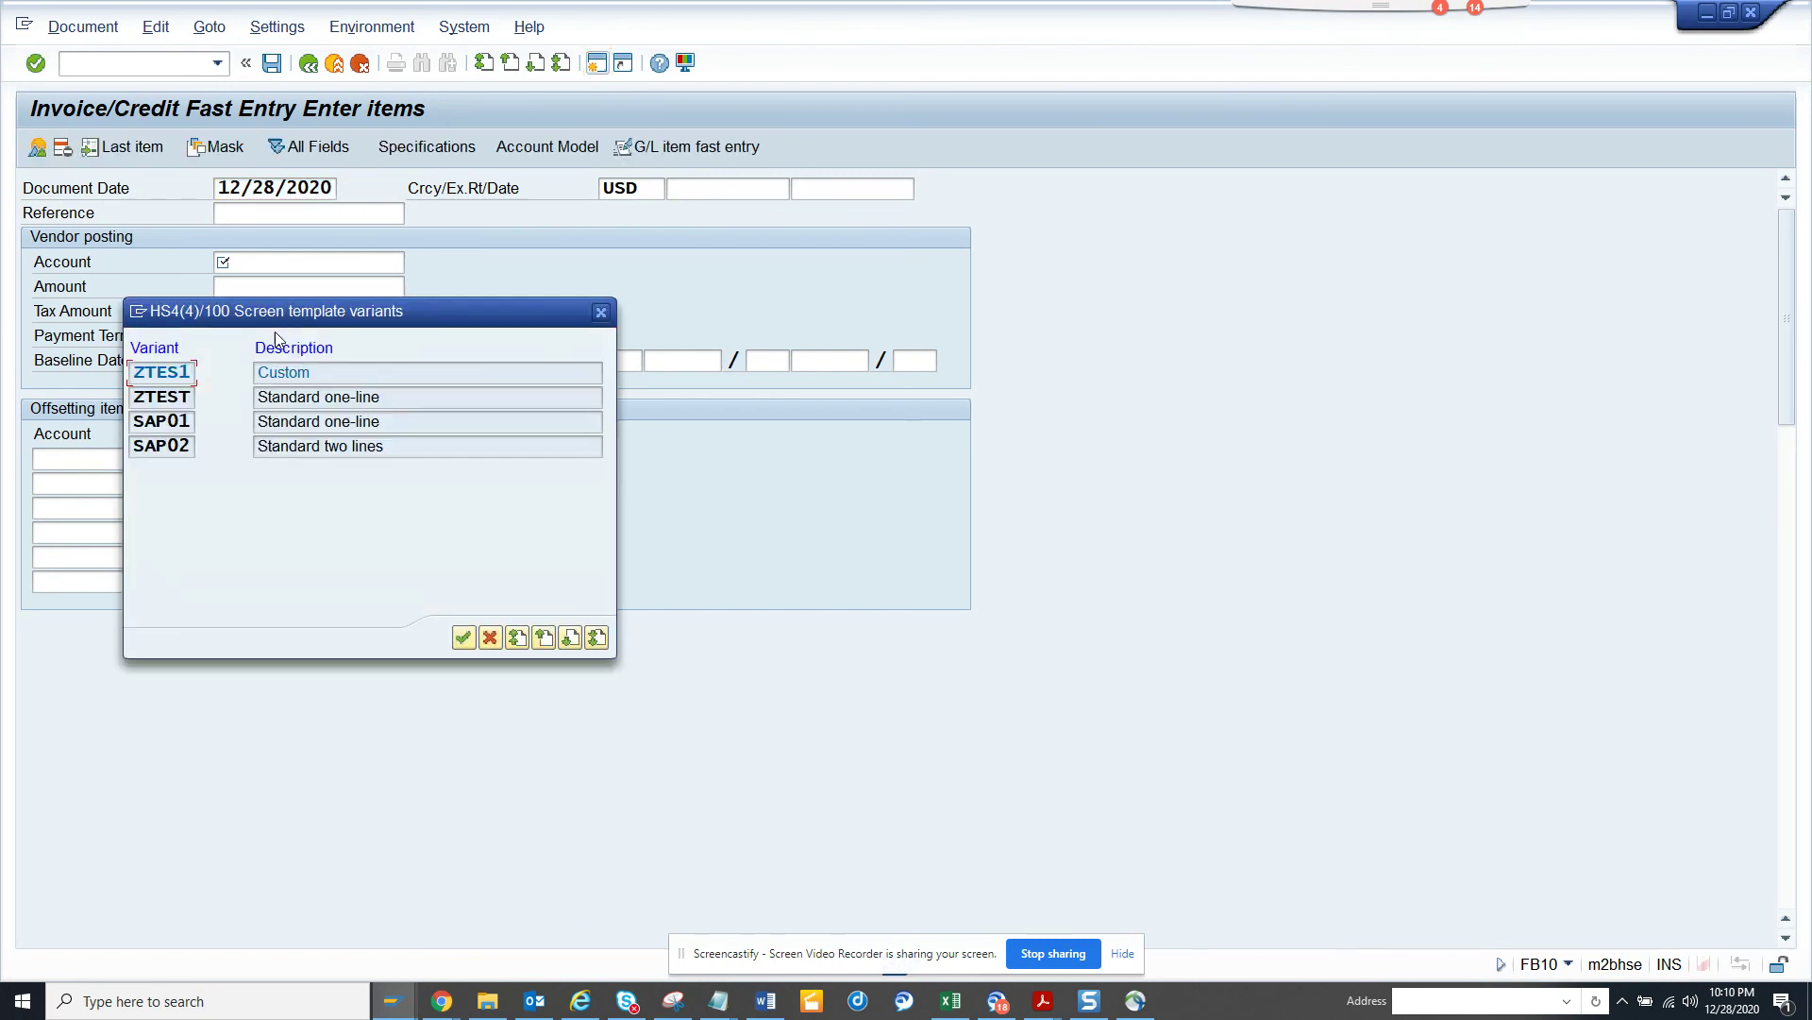
double_click(176, 398)
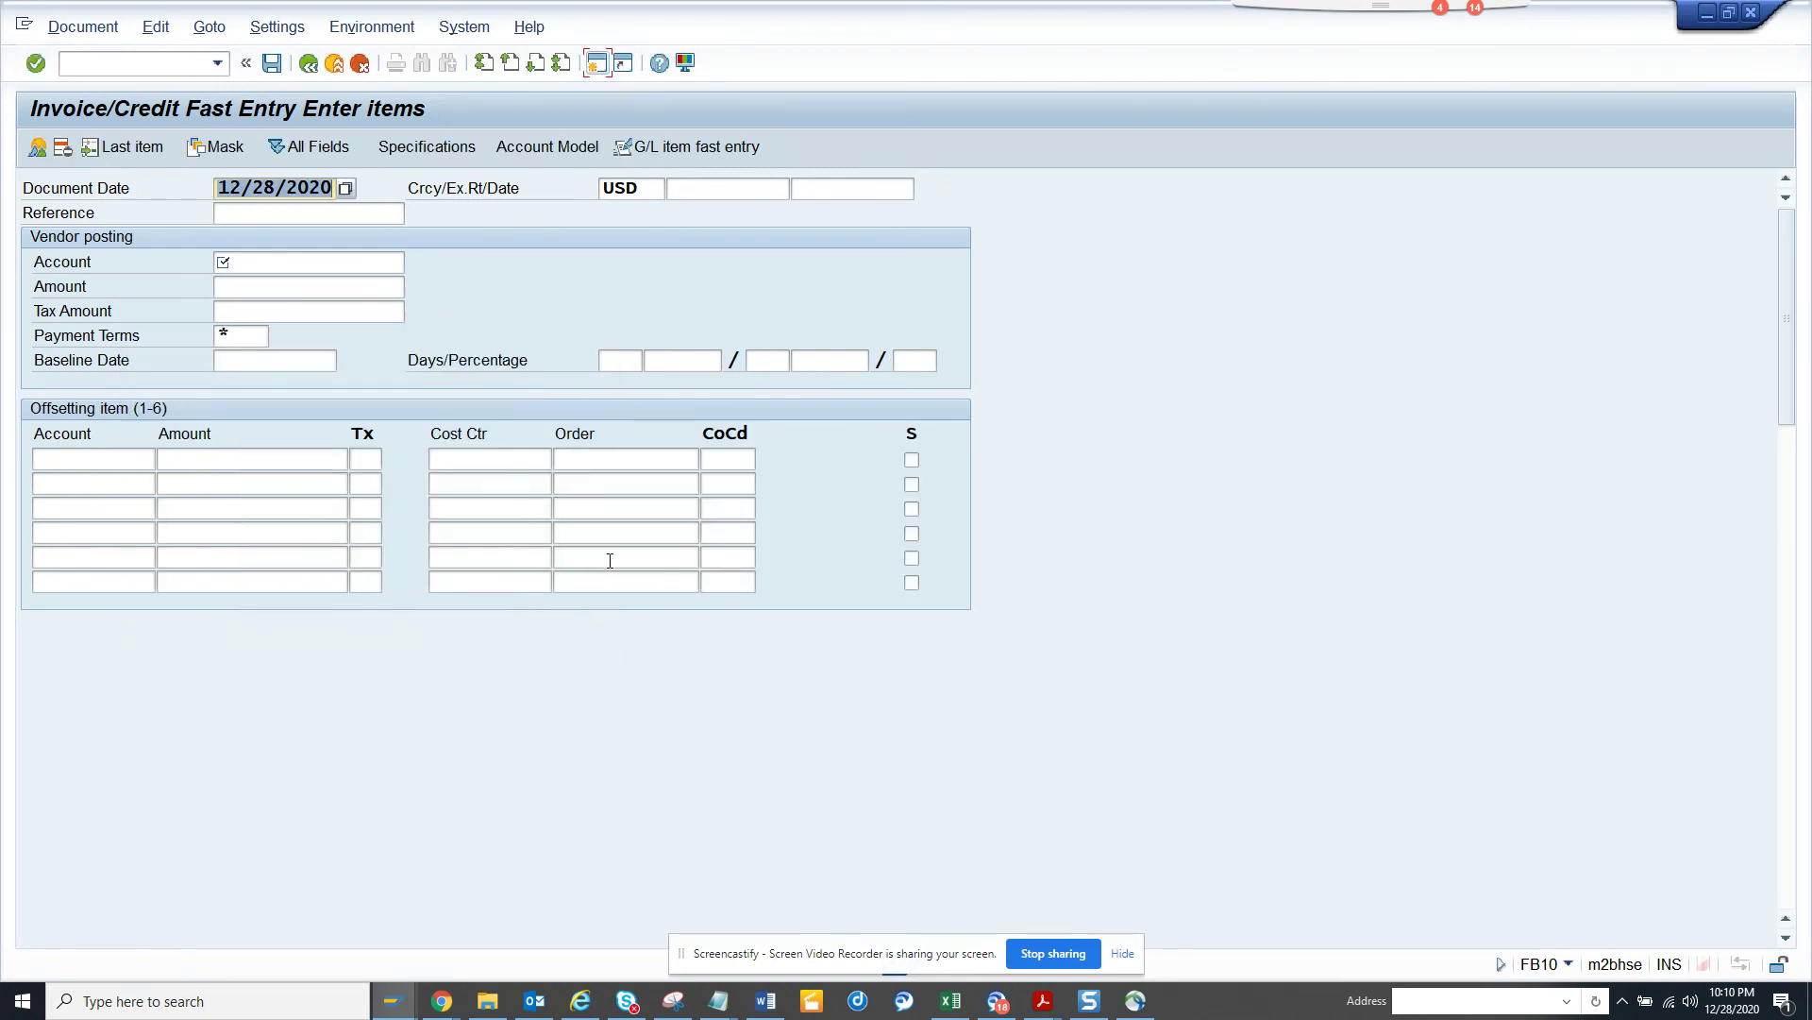
left_click(223, 149)
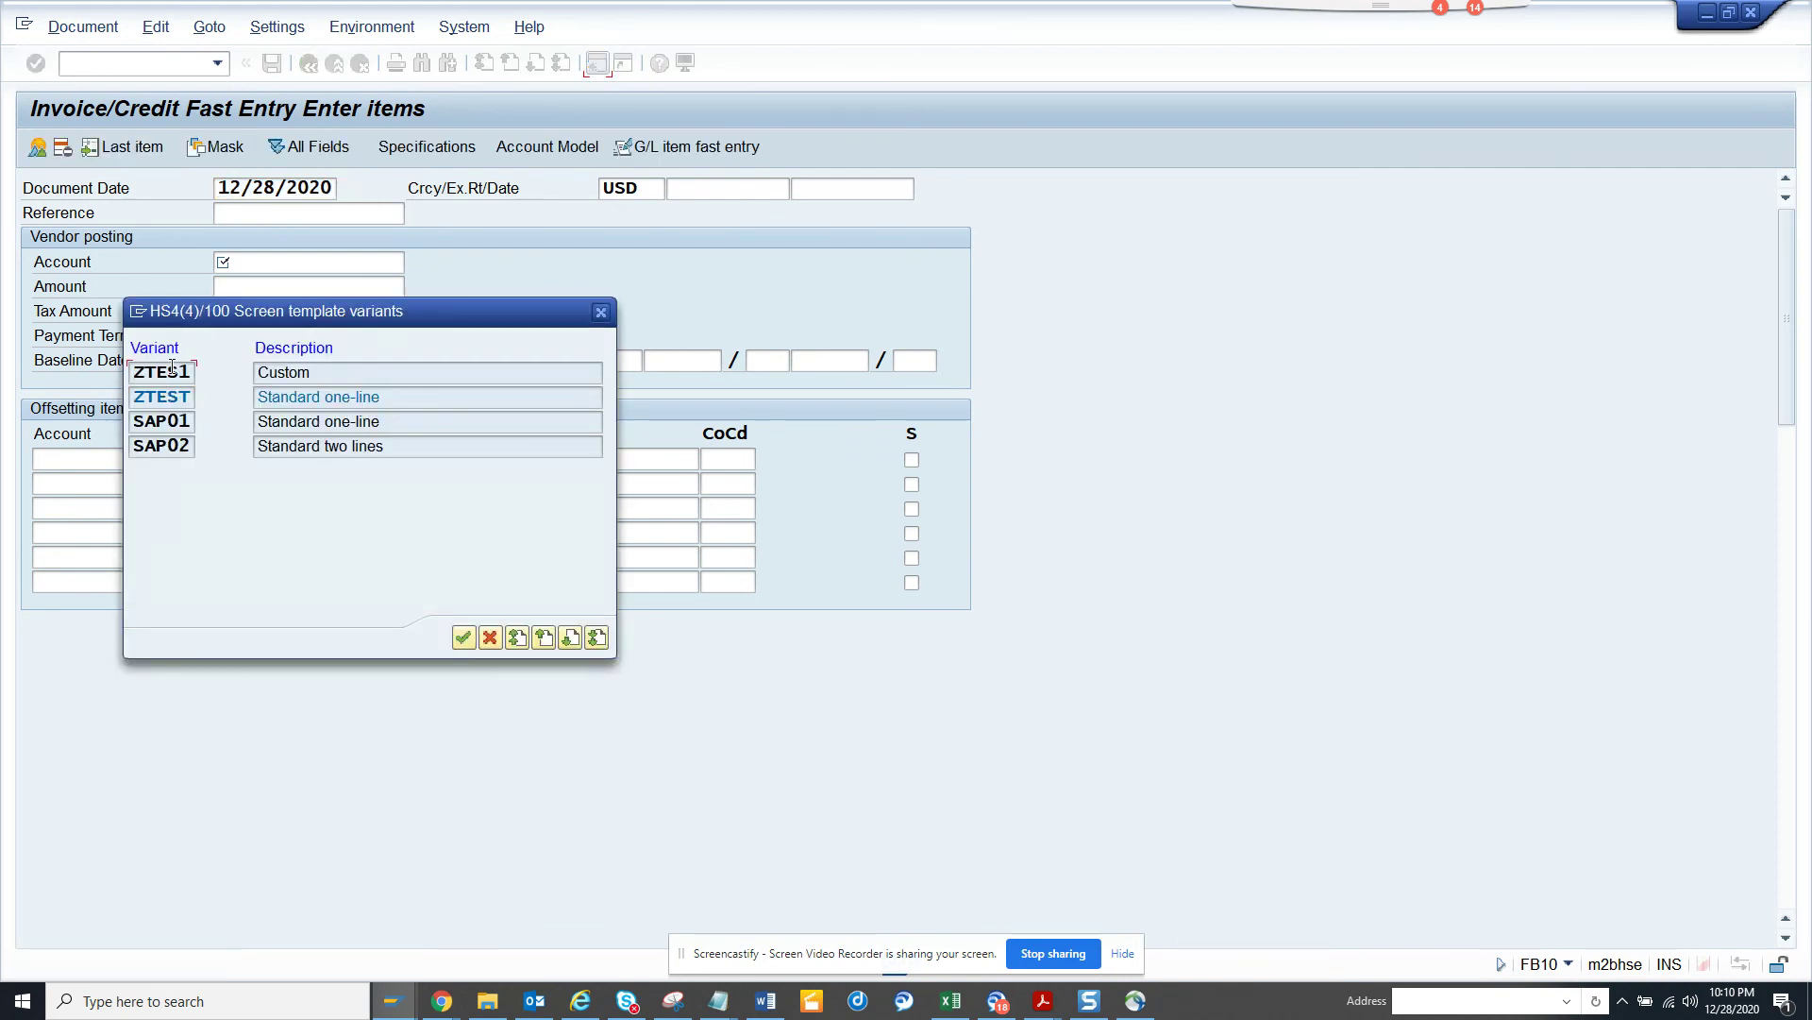
double_click(172, 371)
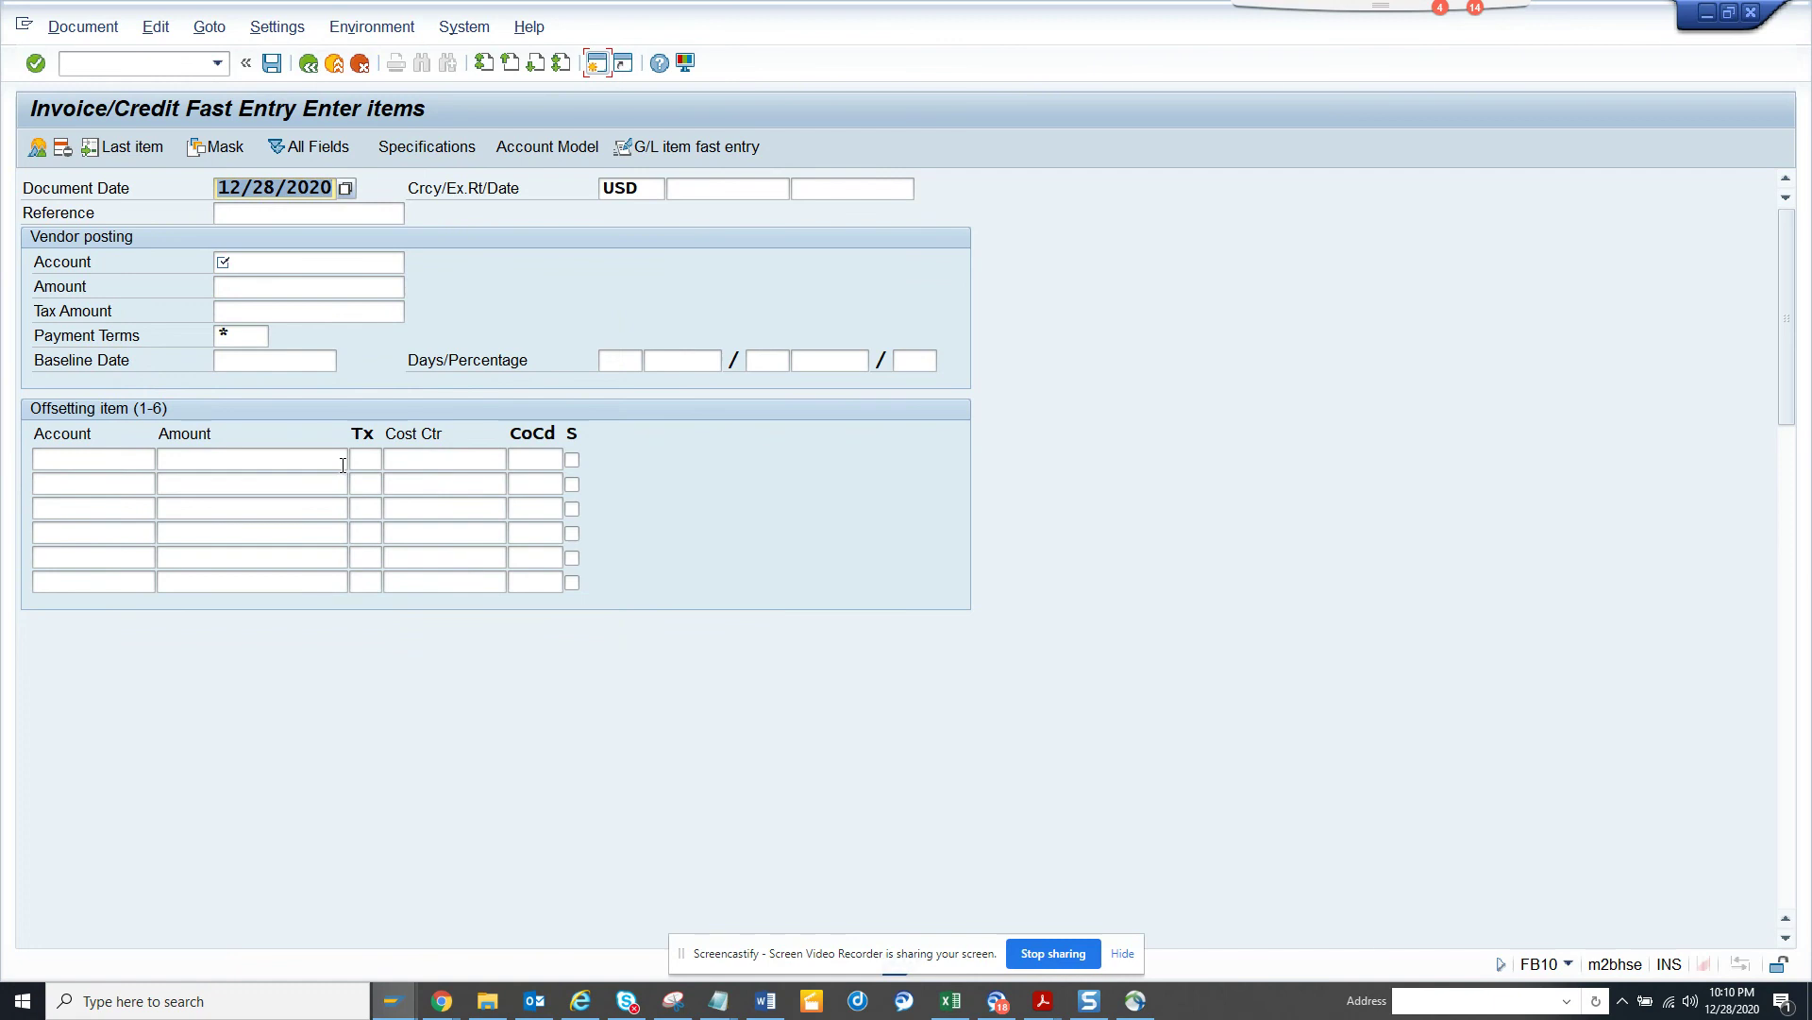